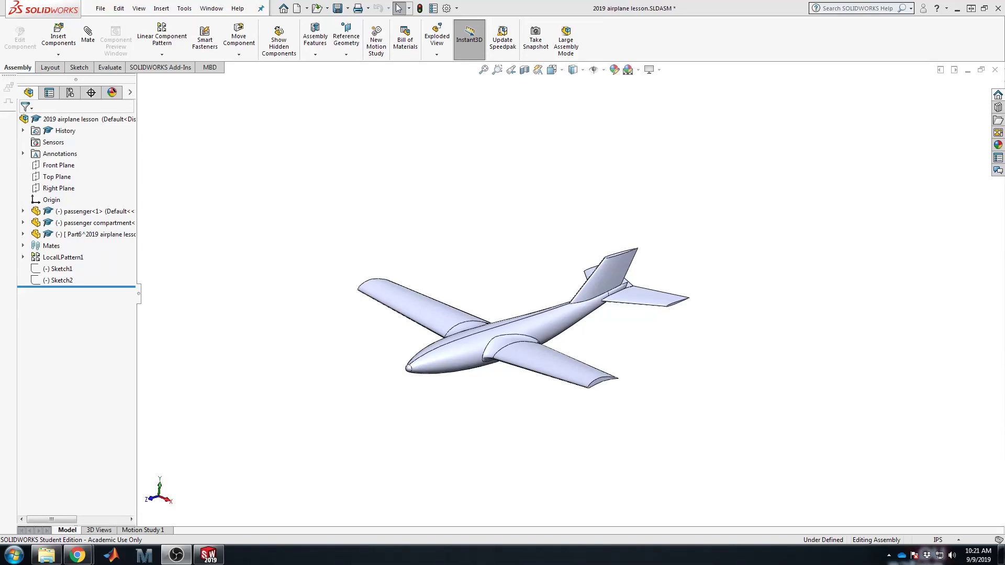
Step: Orbit the 2019 airplane lesson assembly and switch to the Sketch tools
scroll(507, 359, "up", 2)
scroll(628, 258, "down", 5)
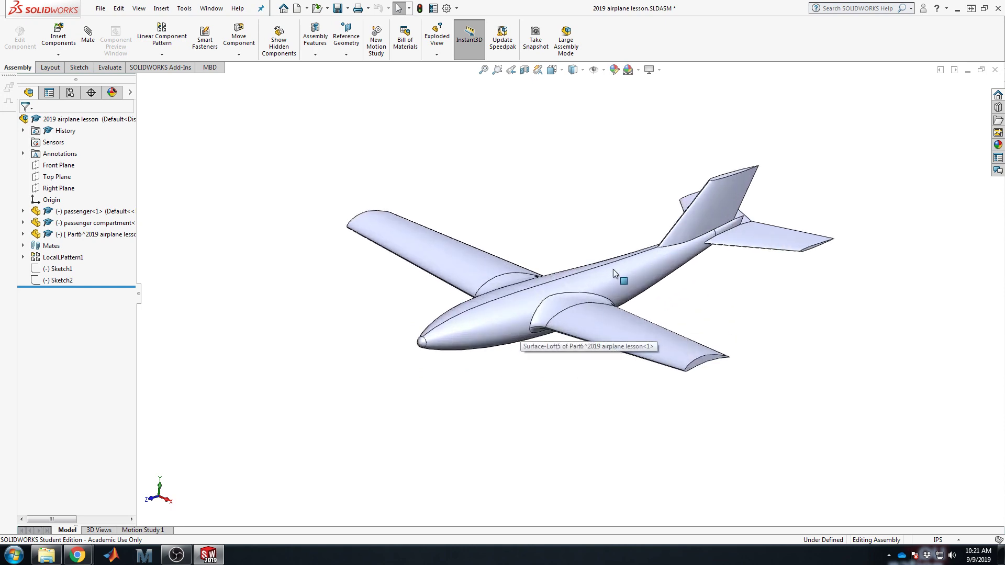
middle_click_drag(644, 220, 634, 264)
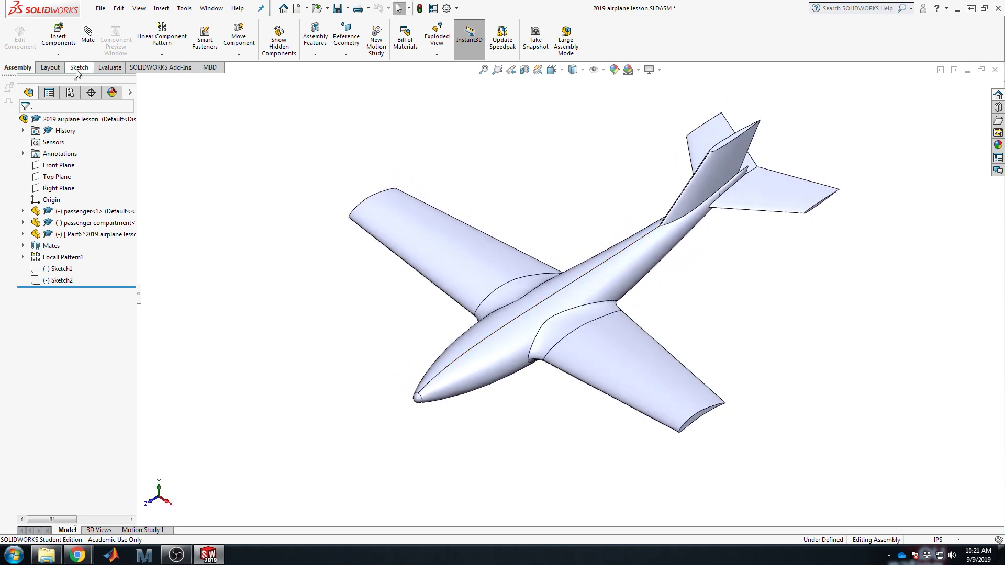
left_click(79, 68)
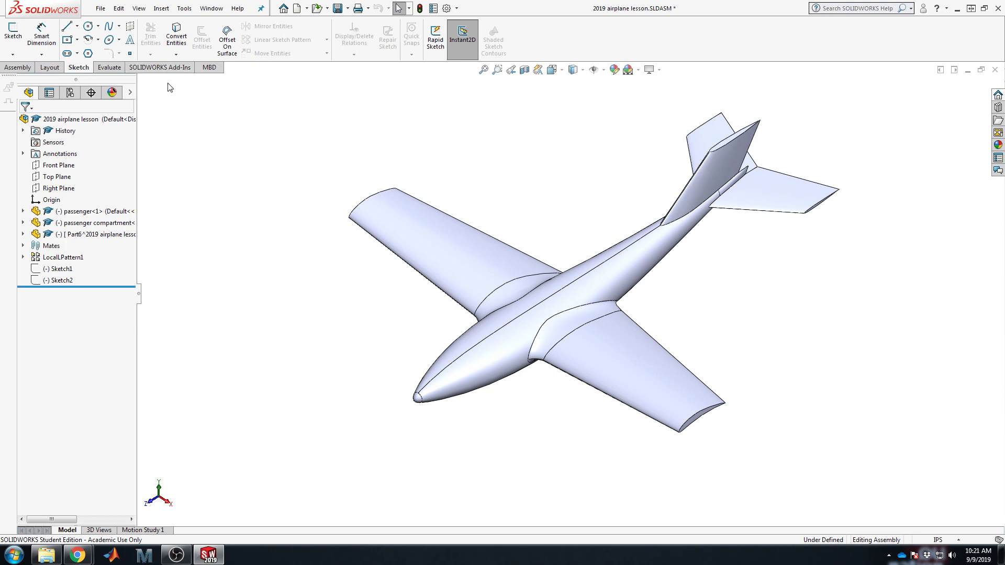
right_click(76, 70)
left_click(282, 111)
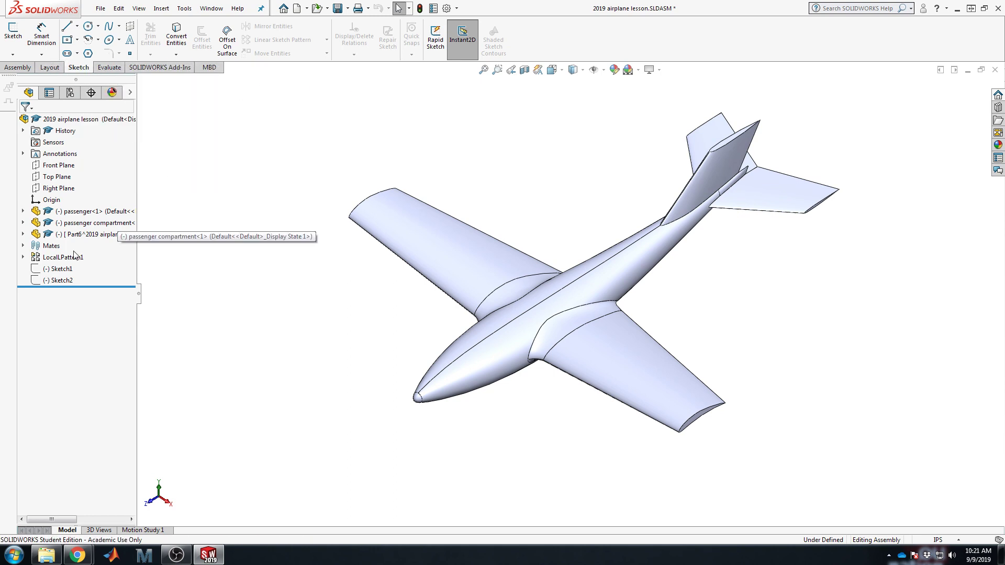
Step: Select the Part6 airplane skin component in the tree, fitting and orbiting the view
left_click(89, 235)
key("f")
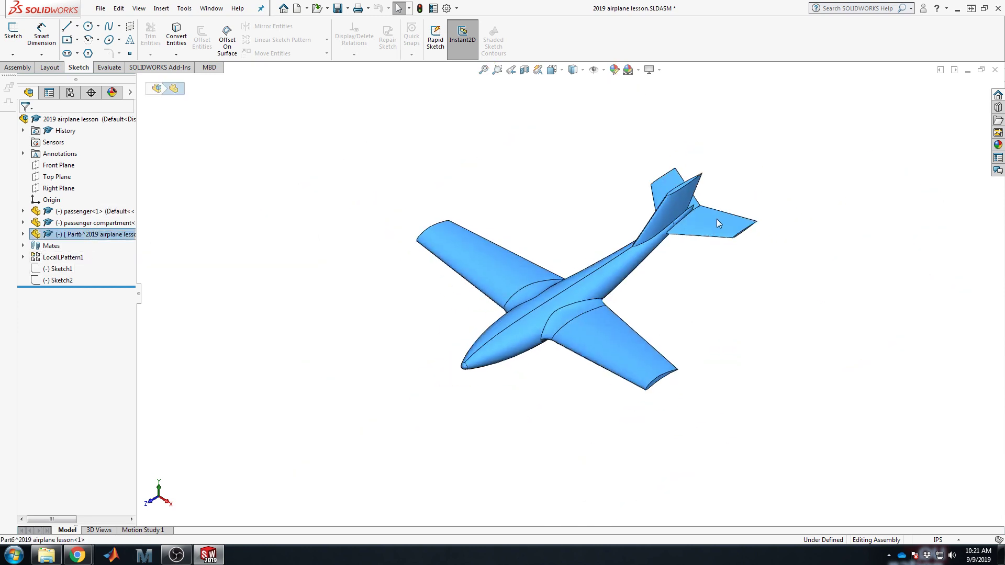
middle_click_drag(718, 224, 599, 314)
left_click(707, 363)
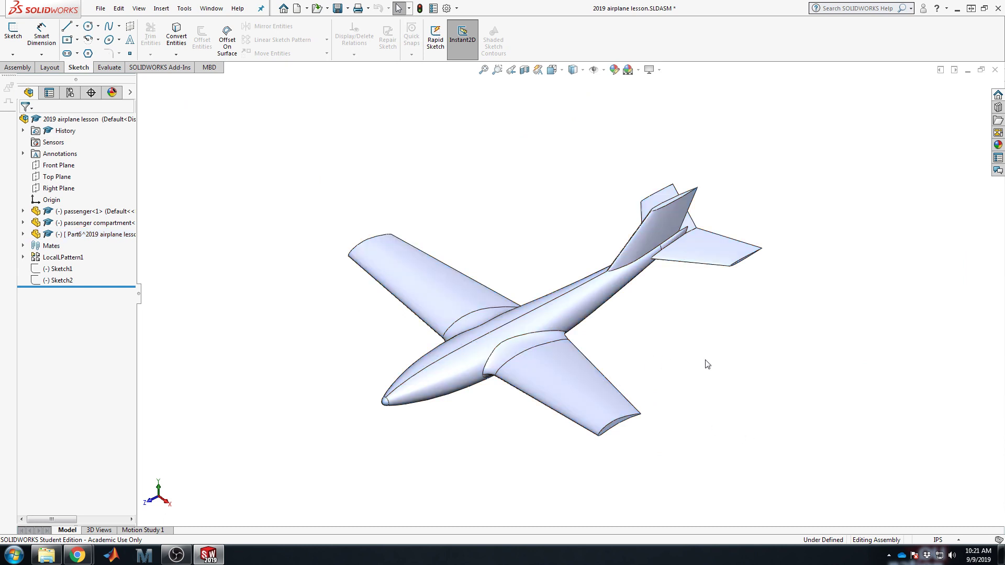
left_click(83, 235)
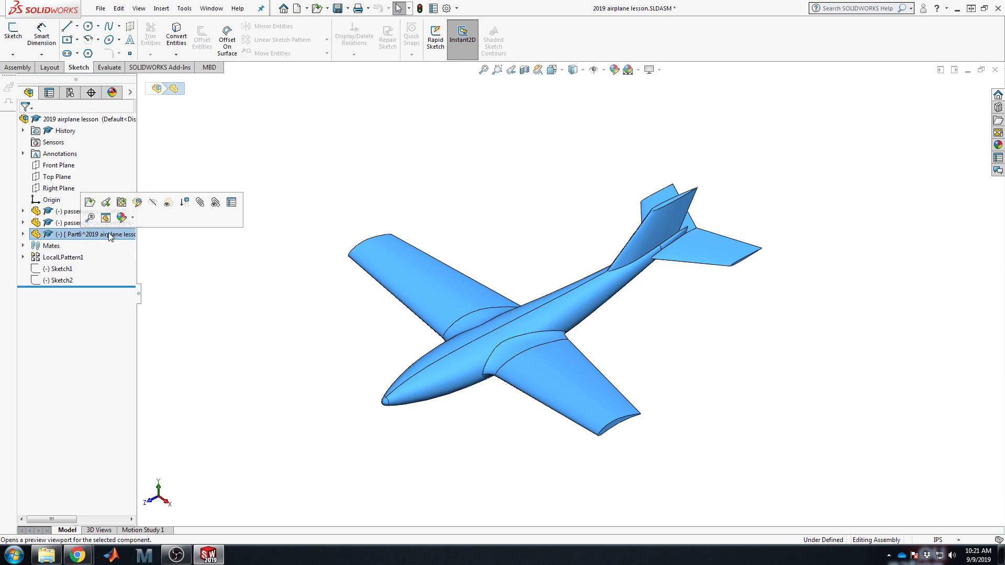
Step: Edit the Part6 airplane skin in context within the assembly
right_click(81, 239)
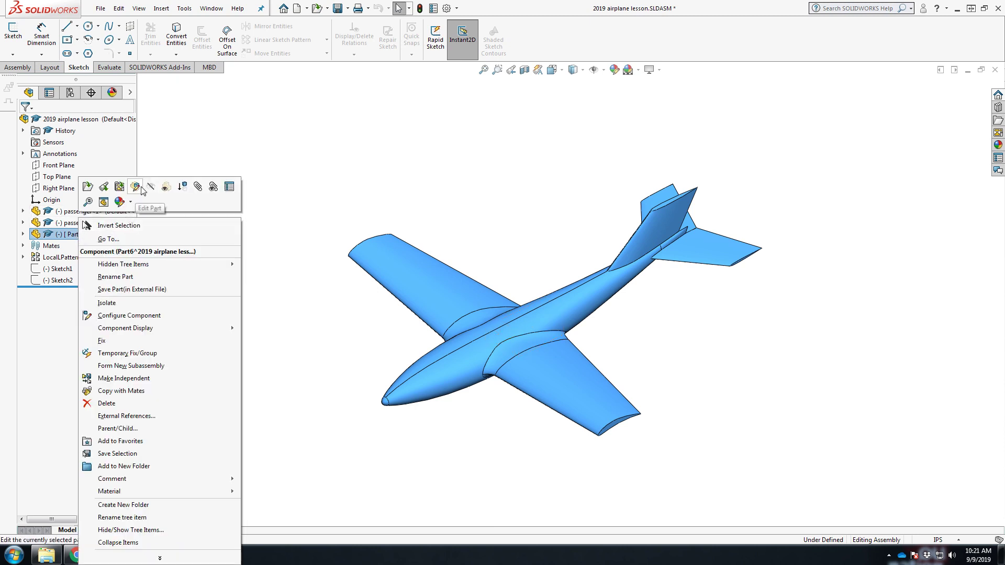
left_click(136, 187)
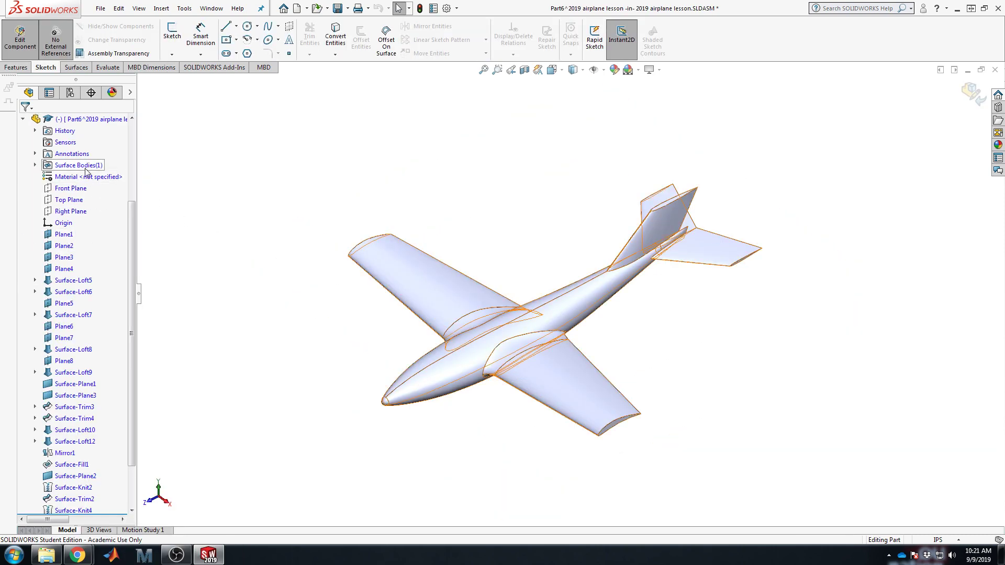
middle_click_drag(476, 336, 533, 321, "ctrl")
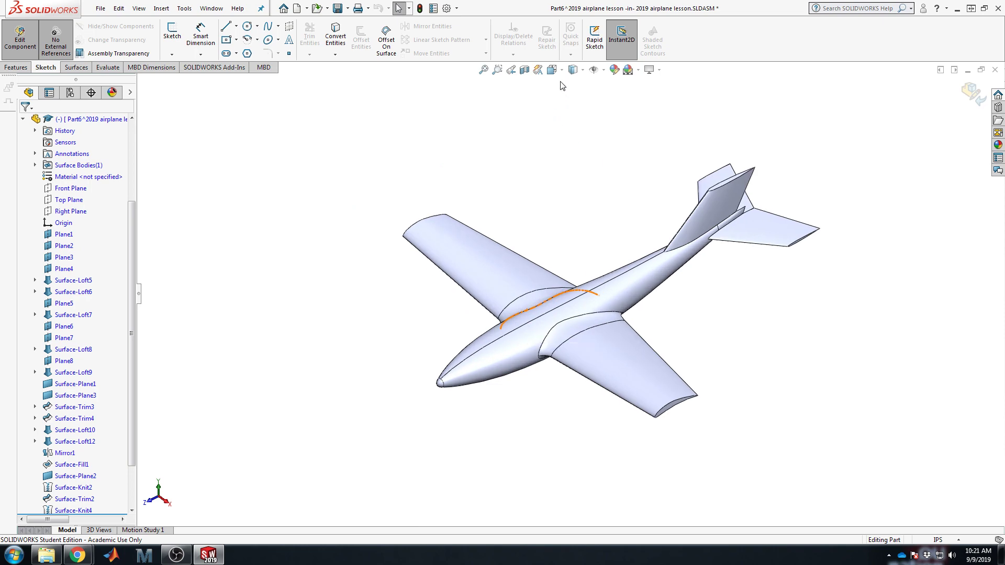
Step: Switch the display style to Hidden Lines Visible and orbit toward the nose
left_click(578, 72)
left_click(578, 128)
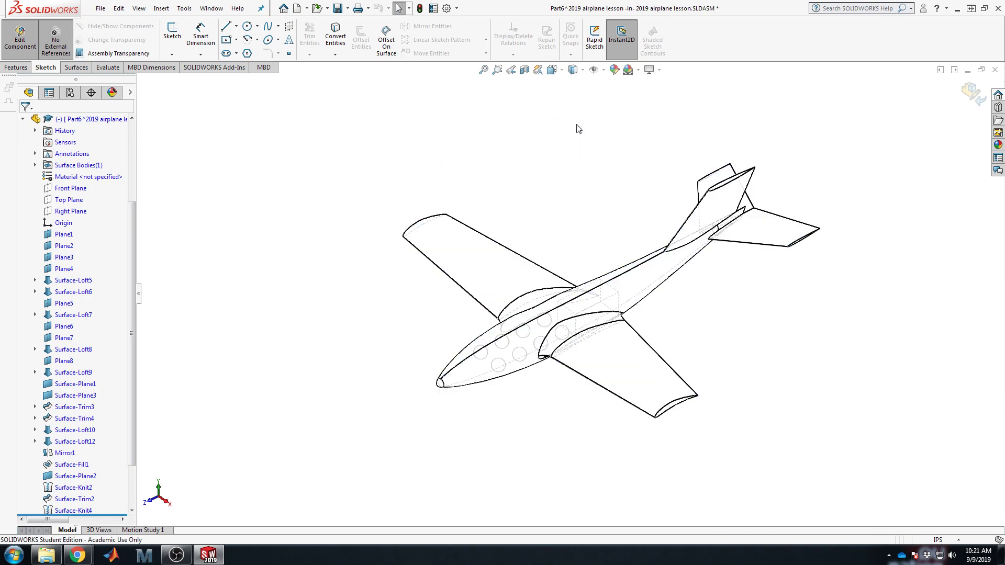
scroll(524, 396, "down", 3)
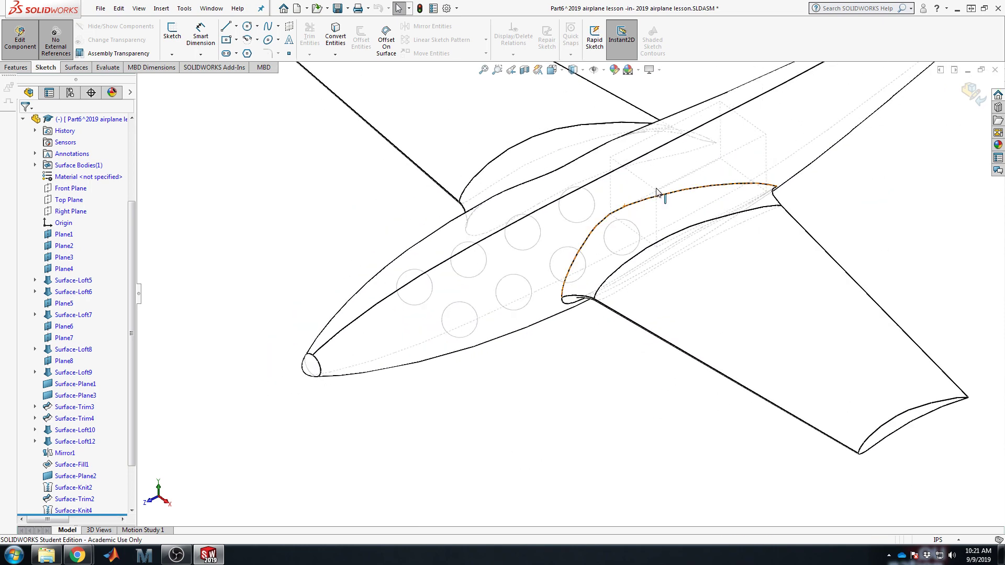
scroll(631, 254, "up", 1)
middle_click_drag(690, 209, 700, 148)
scroll(647, 256, "down", 4)
Step: Inspect the wing root from a side-on view and select its edge on the fuselage
mouse_move(647, 257)
middle_mouse_down()
mouse_move(642, 352)
mouse_move(657, 268)
middle_mouse_up()
scroll(656, 267, "up", 2)
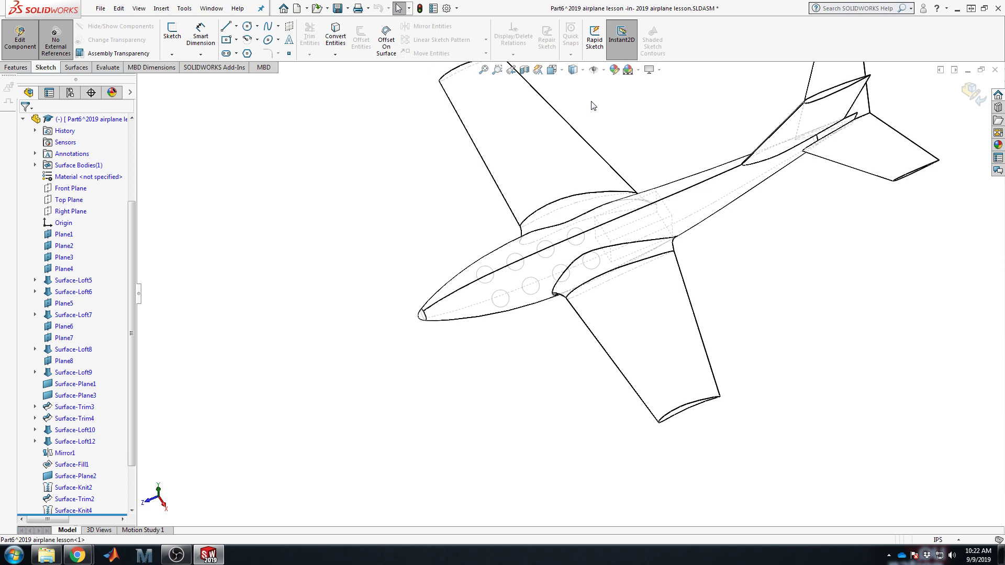
scroll(668, 287, "up", 3)
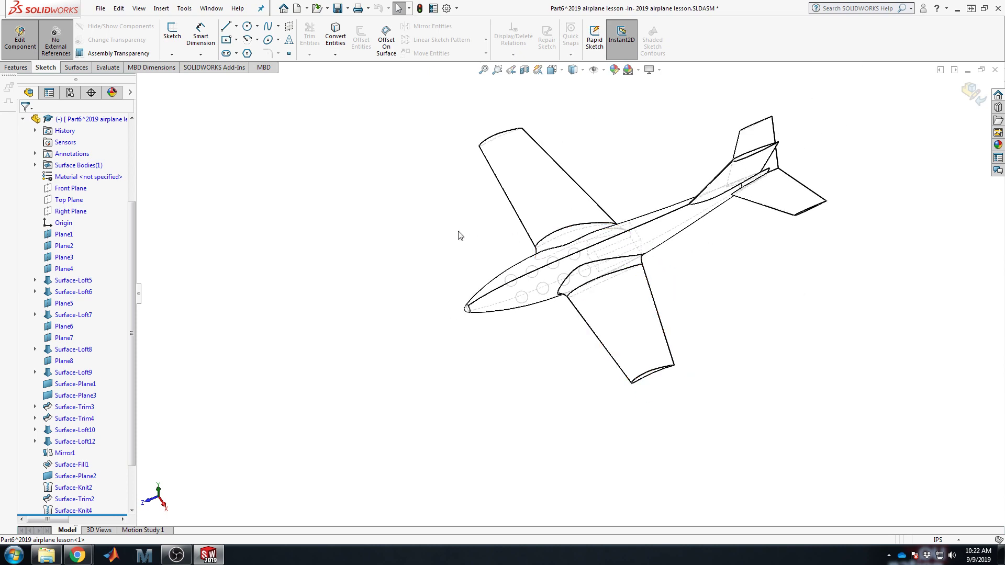
scroll(572, 281, "down", 3)
middle_click_drag(572, 280, 518, 344)
scroll(653, 343, "up", 3)
scroll(618, 307, "down", 3)
left_click(628, 310)
Step: Return the model to Shaded With Edges display
scroll(602, 272, "up", 3)
left_click(582, 70)
left_click(575, 85)
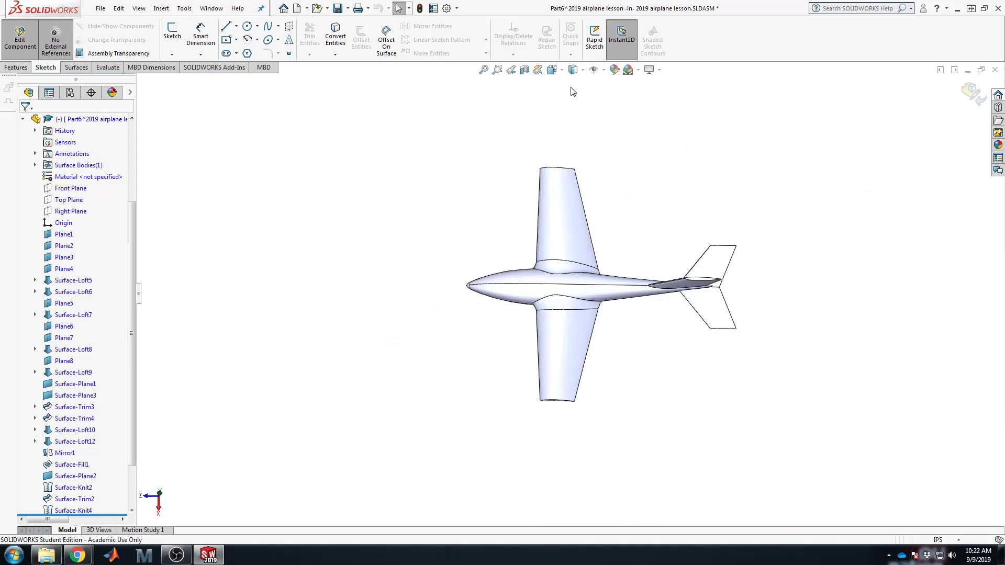
middle_click_drag(454, 339, 492, 220)
scroll(79, 234, "up", 2)
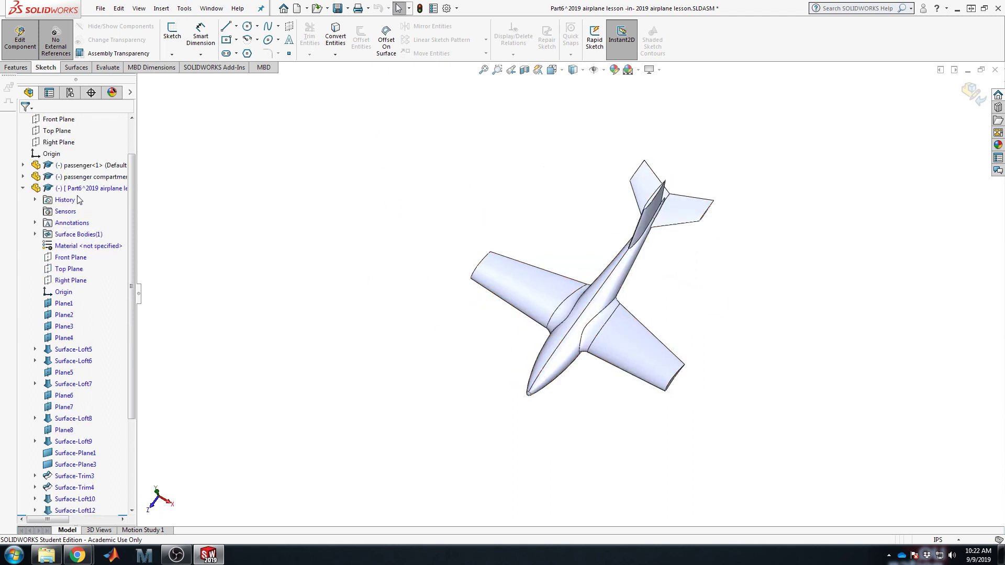
Step: Make the Surface-Knit4 skin body transparent using Change Transparency
left_click(35, 234)
right_click(78, 246)
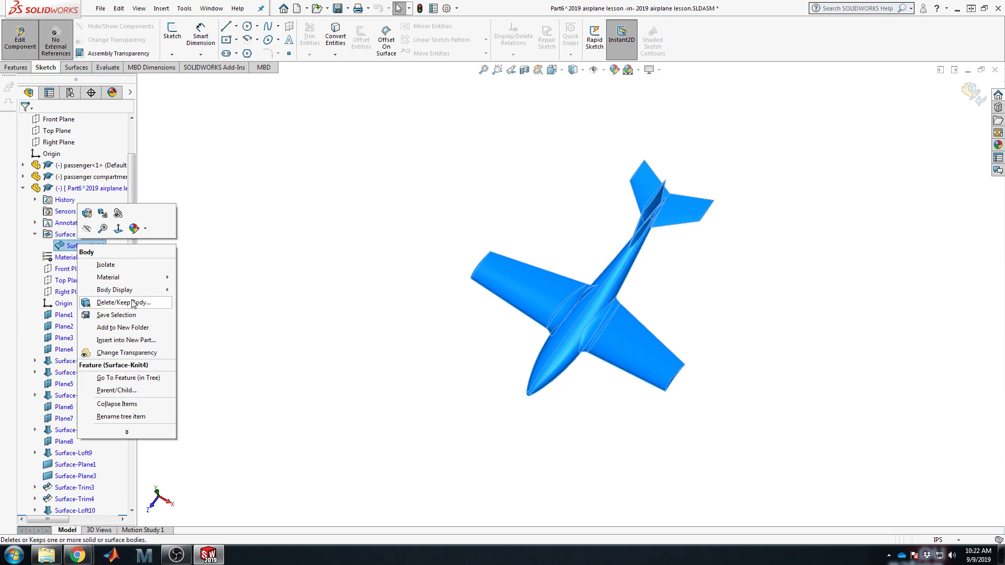
left_click(125, 353)
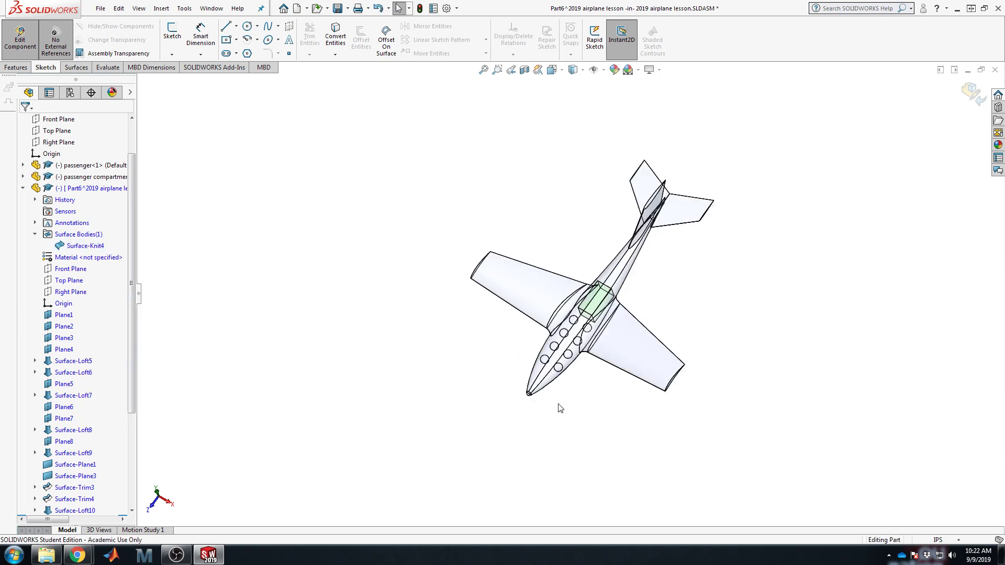
middle_click_drag(576, 413, 586, 368)
scroll(586, 368, "down", 4)
middle_click_drag(614, 315, 579, 336)
Step: Check a wing face on the transparent airplane, then reselect the Surface-Knit4 body
left_click(512, 278)
left_click(731, 279)
scroll(530, 288, "up", 2)
scroll(527, 320, "down", 3)
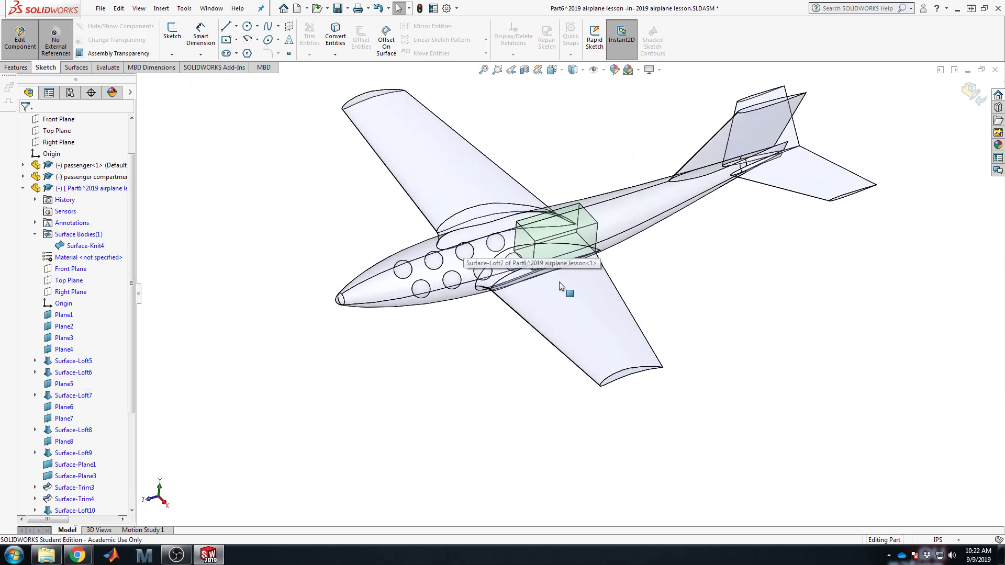
middle_click_drag(528, 321, 532, 288)
scroll(532, 288, "up", 2)
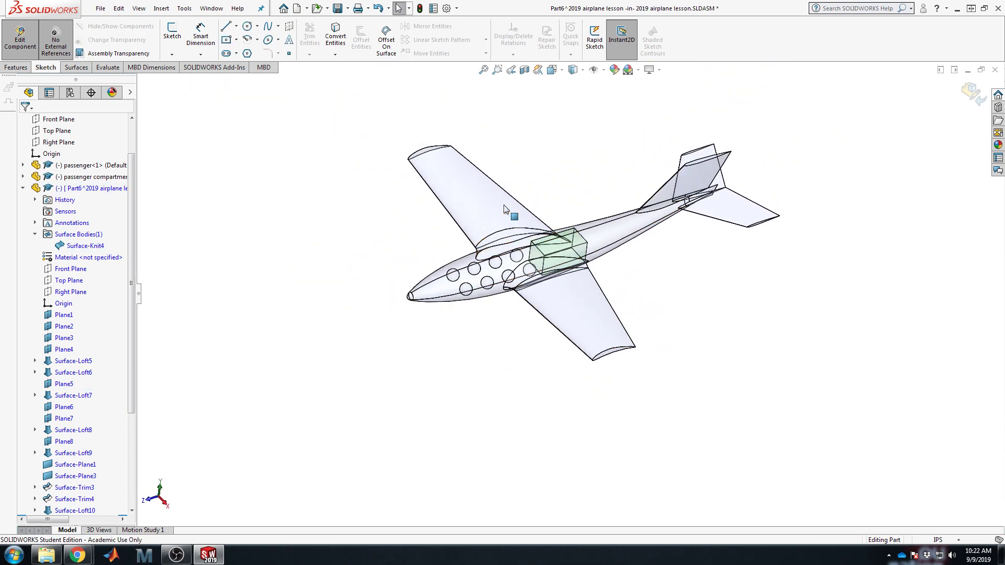
scroll(572, 247, "down", 3)
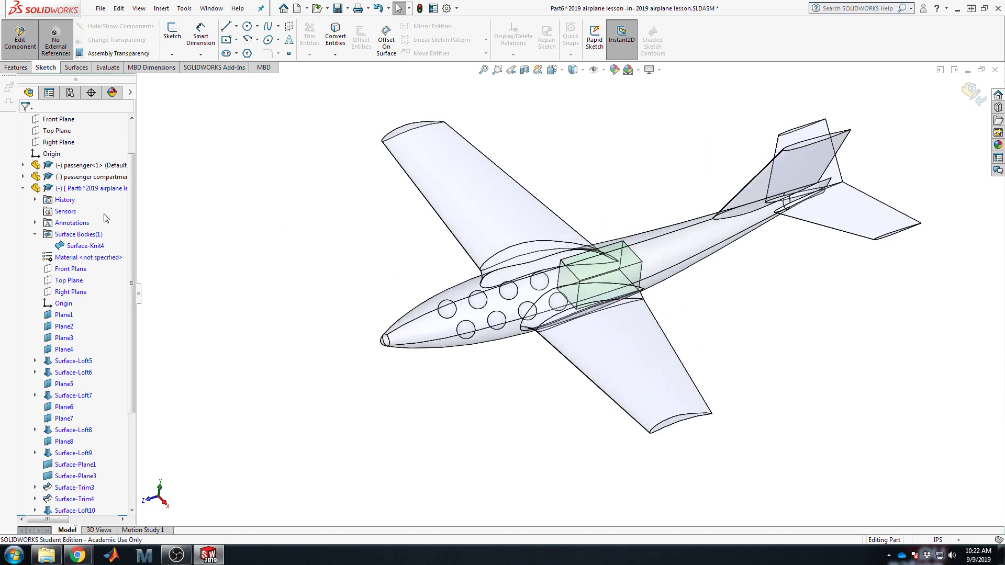
left_click(89, 187)
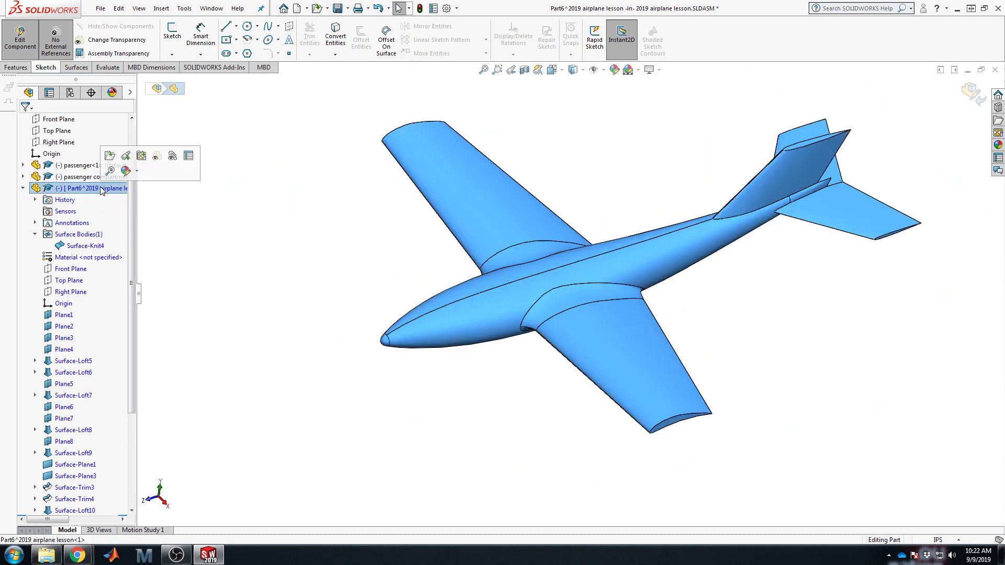
left_click(210, 242)
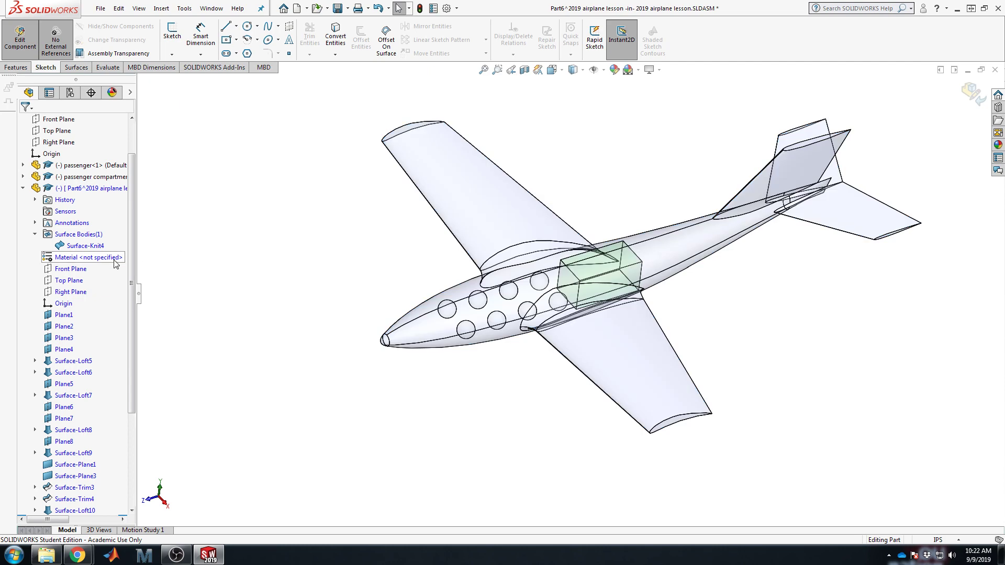
left_click(84, 245)
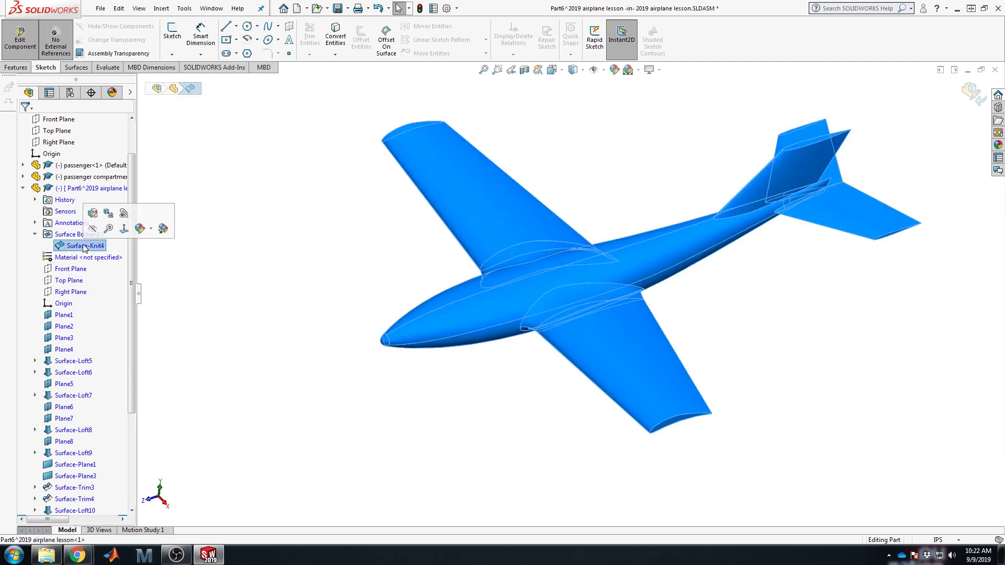
Step: Preview Right Plane and Plane1, select Top Plane, and turn on No External References
left_click(228, 247)
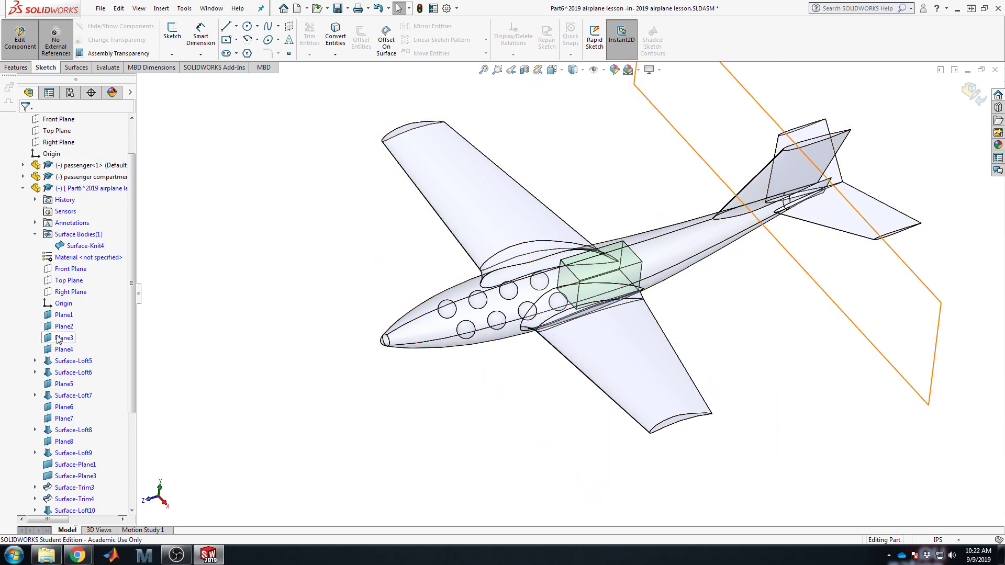
left_click(65, 294)
mouse_move(708, 442)
middle_mouse_down()
mouse_move(682, 332)
mouse_move(701, 397)
mouse_move(678, 426)
mouse_move(688, 456)
mouse_move(705, 443)
middle_mouse_up()
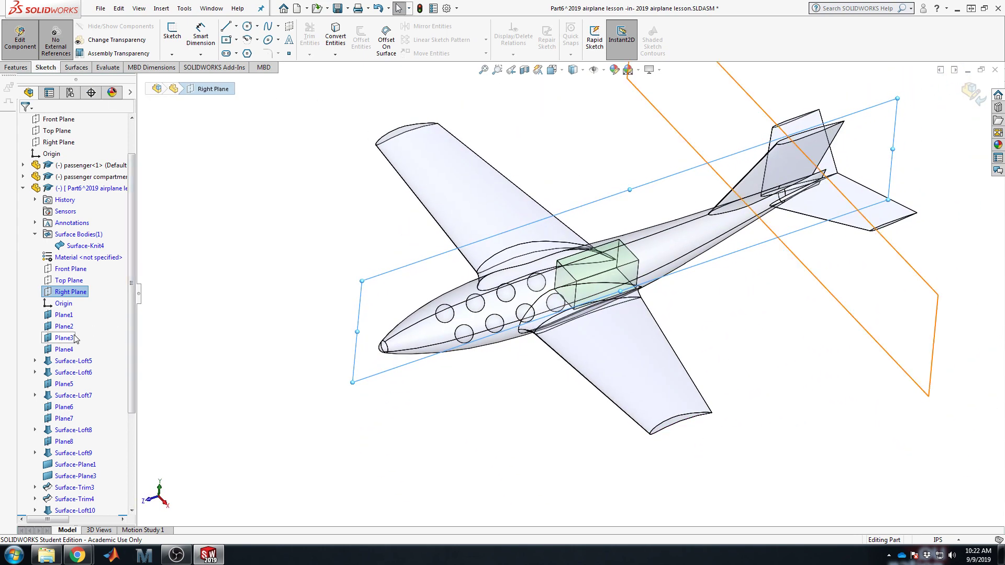
left_click(65, 316)
middle_click_drag(523, 386, 488, 348)
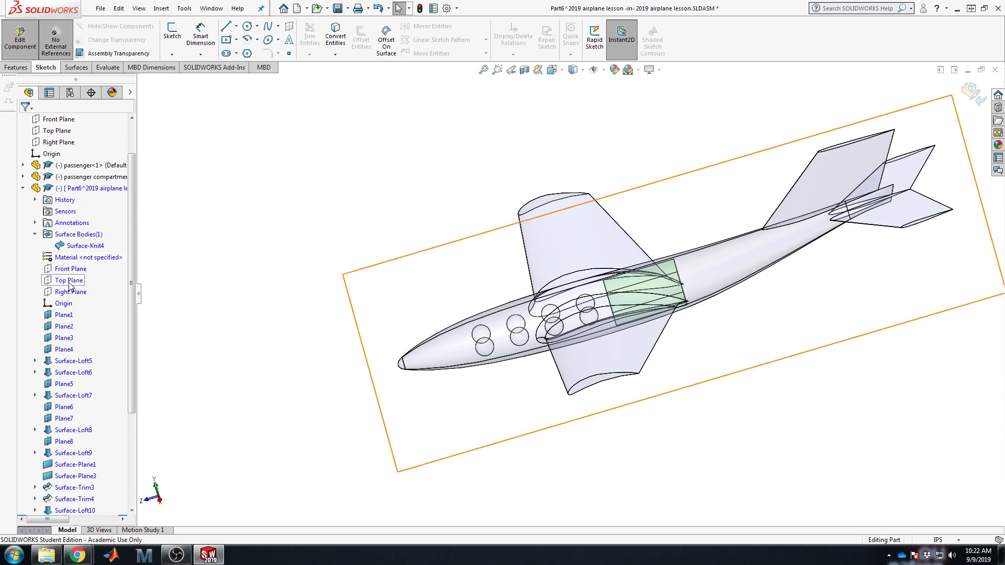
left_click(70, 284)
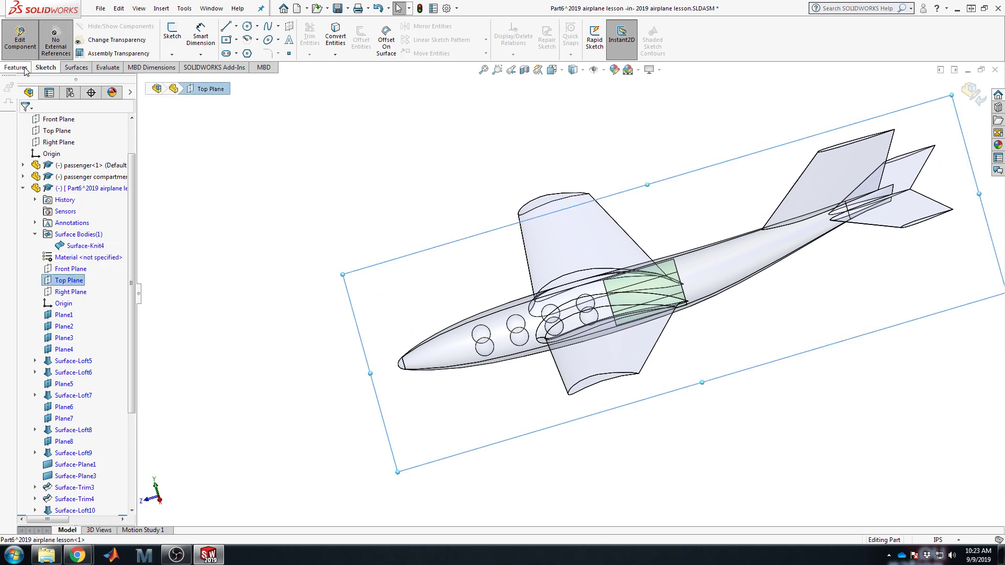
left_click(63, 55)
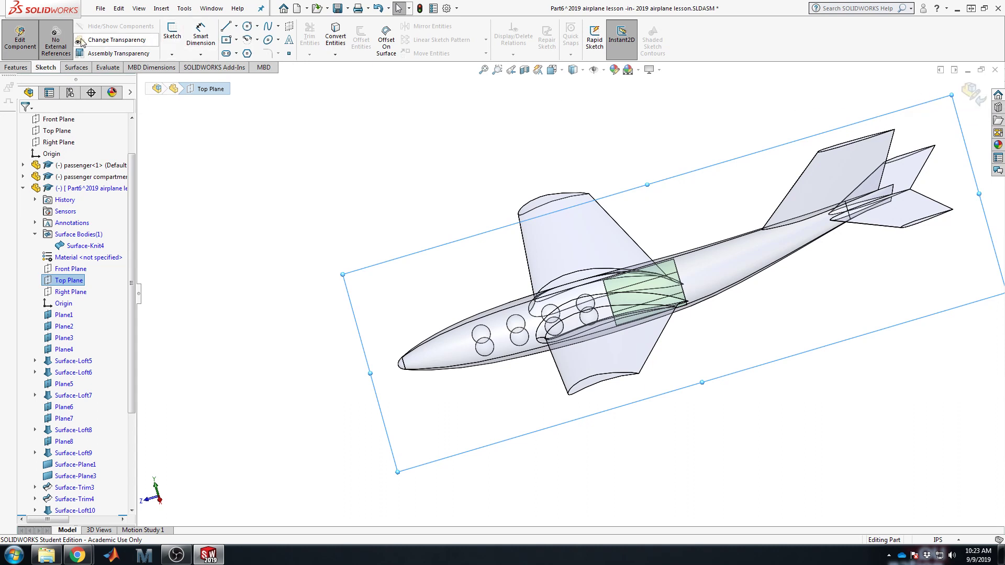
Step: Sketch a 28 in horizontal line wingtip to wingtip on Top Plane, viewed Normal To
left_click(173, 33)
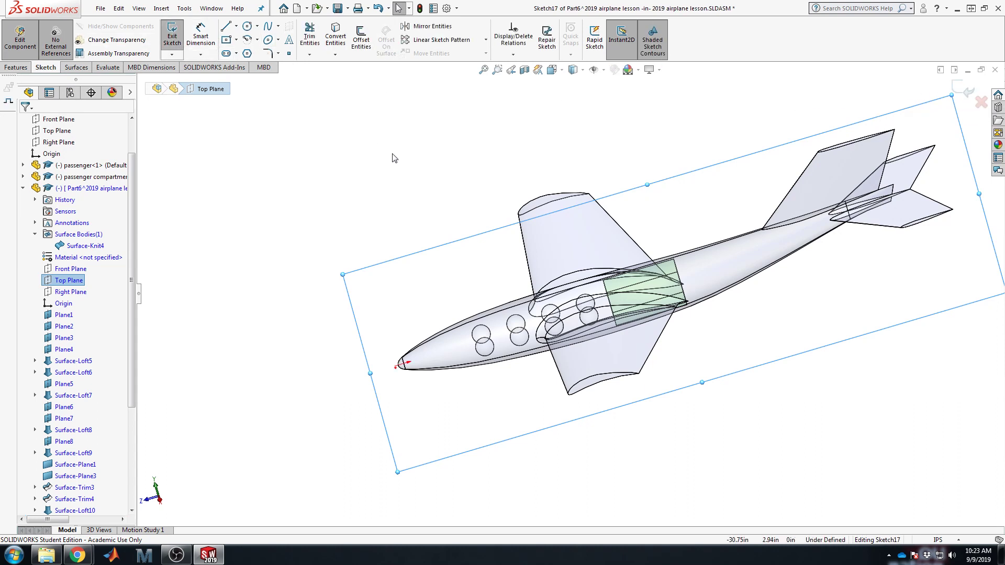
key("space")
left_click(506, 234)
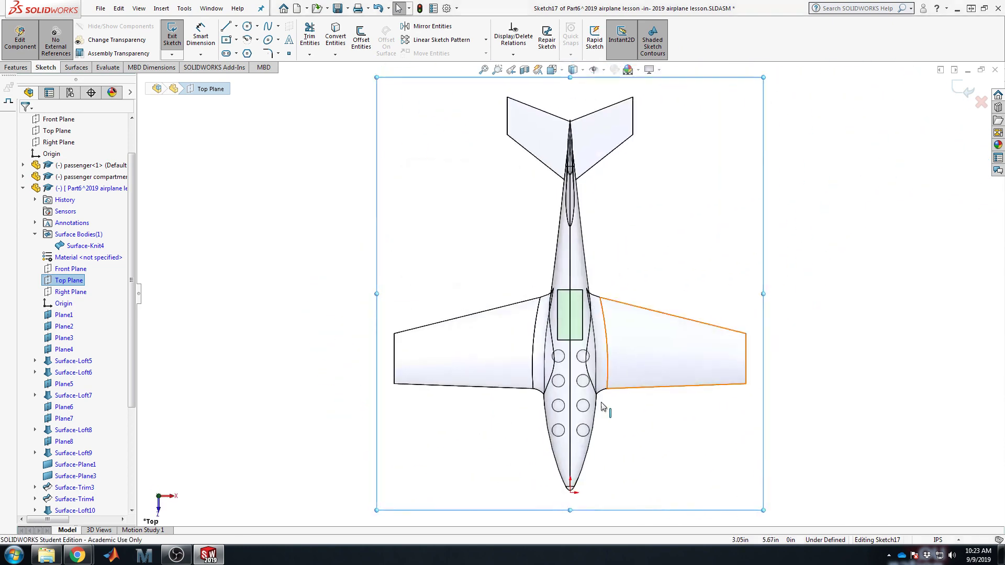
key("l")
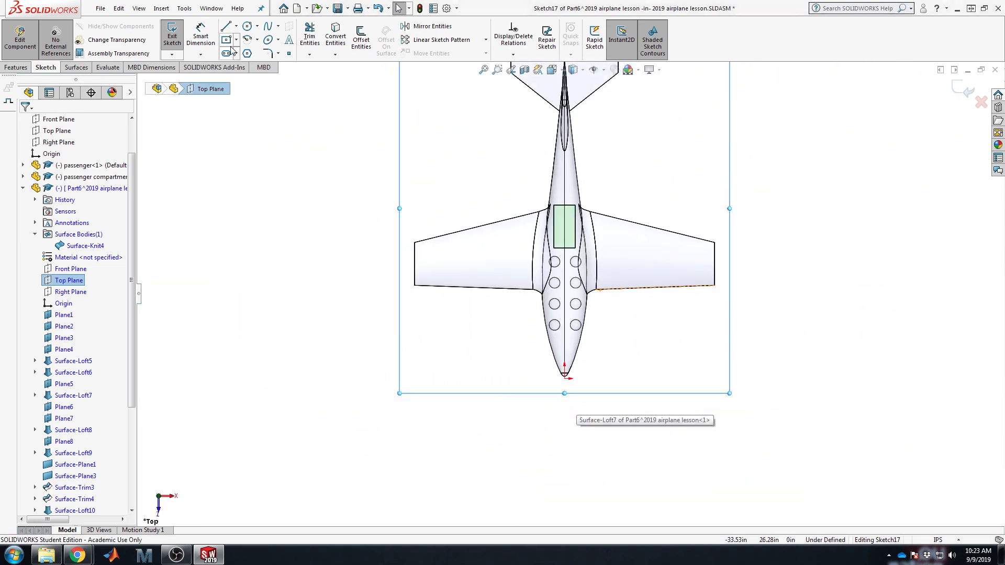
scroll(575, 323, "down", 4)
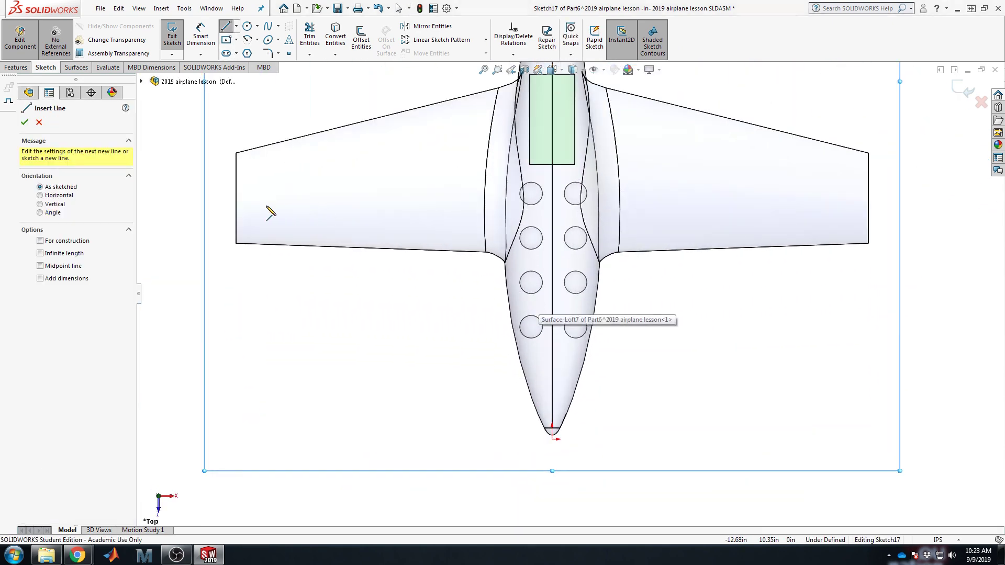
left_click(236, 211)
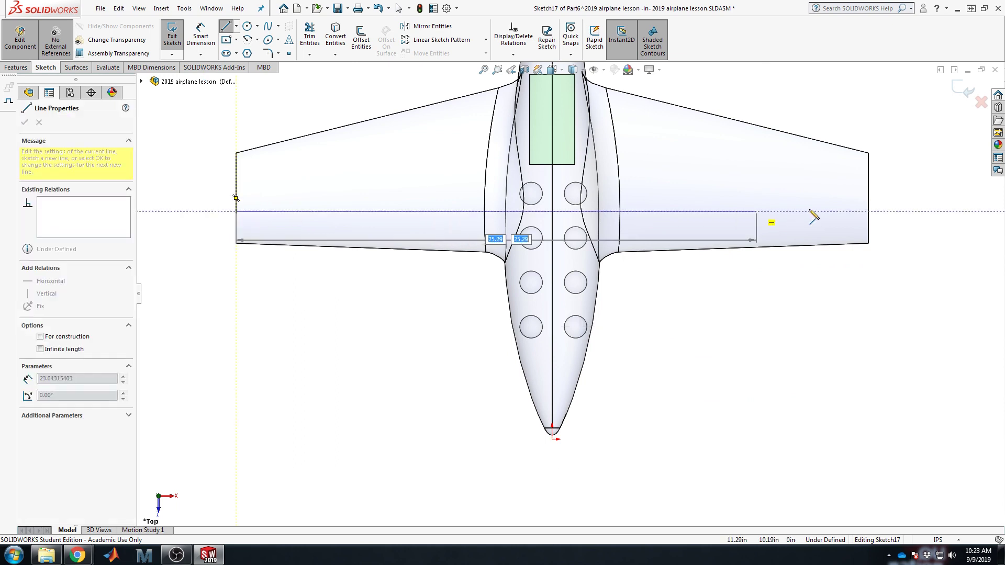
left_click(869, 212)
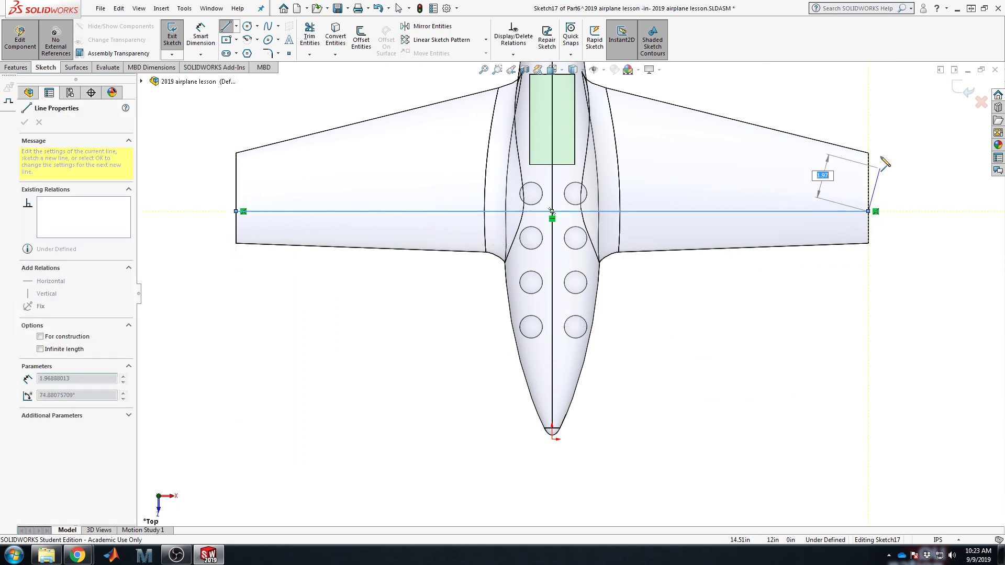
key("Escape")
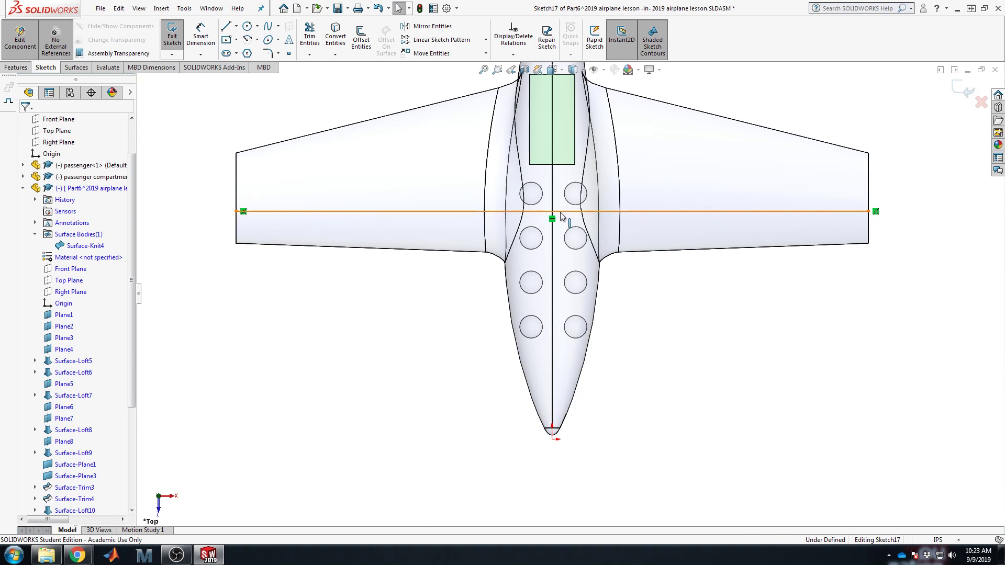
mouse_move(561, 213)
left_mouse_down()
mouse_move(561, 234)
mouse_move(562, 220)
left_mouse_up()
left_click(966, 96)
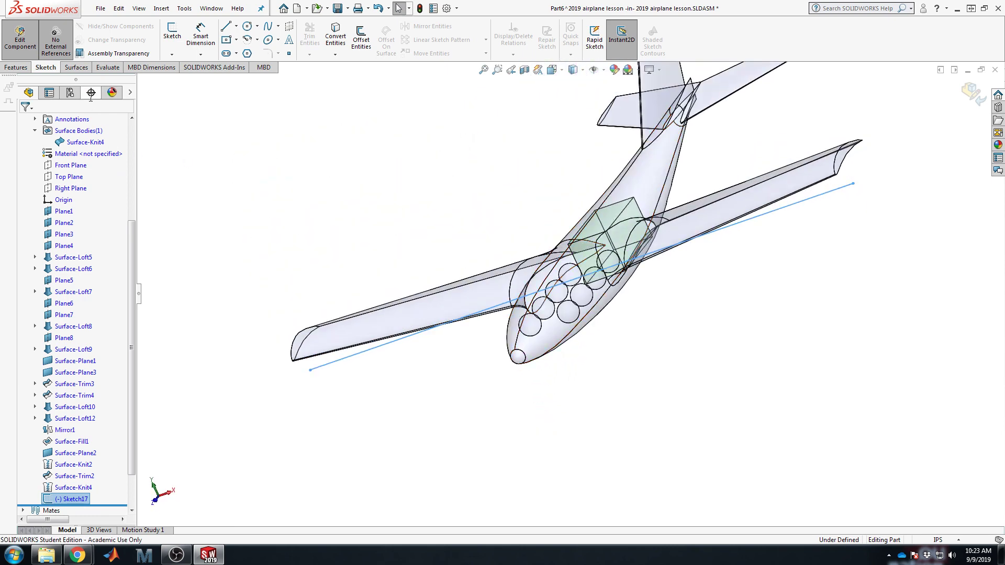
Step: Extrude the spar line as a 0.125 in mid-plane thin wall, 12 in Mid Plane depth
left_click(13, 68)
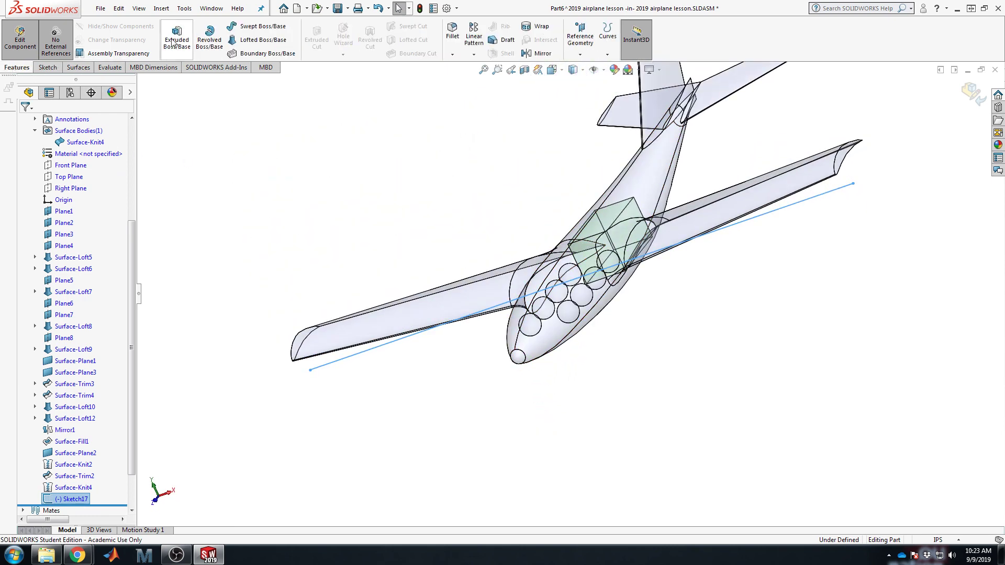
left_click(176, 40)
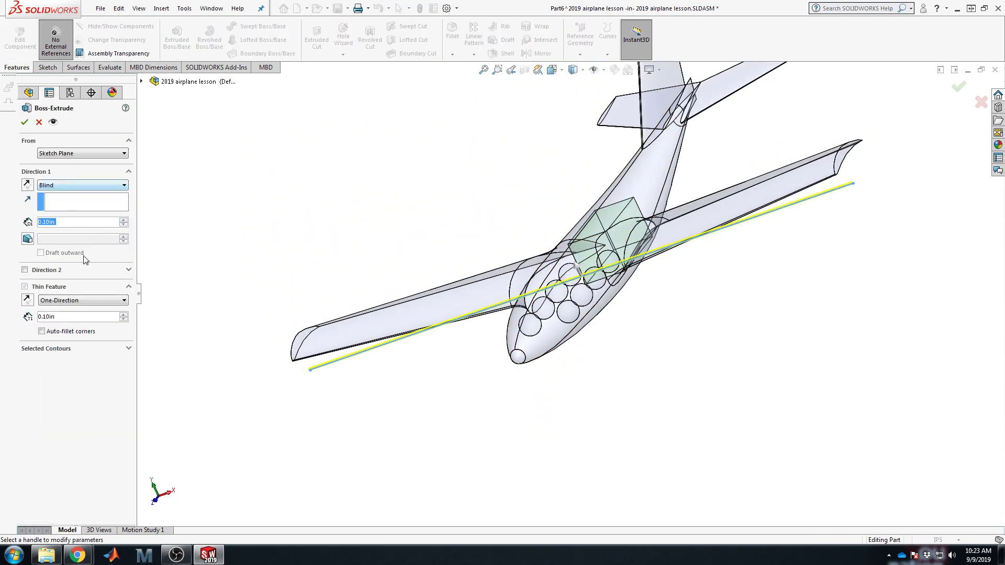
left_click(71, 302)
left_click(72, 317)
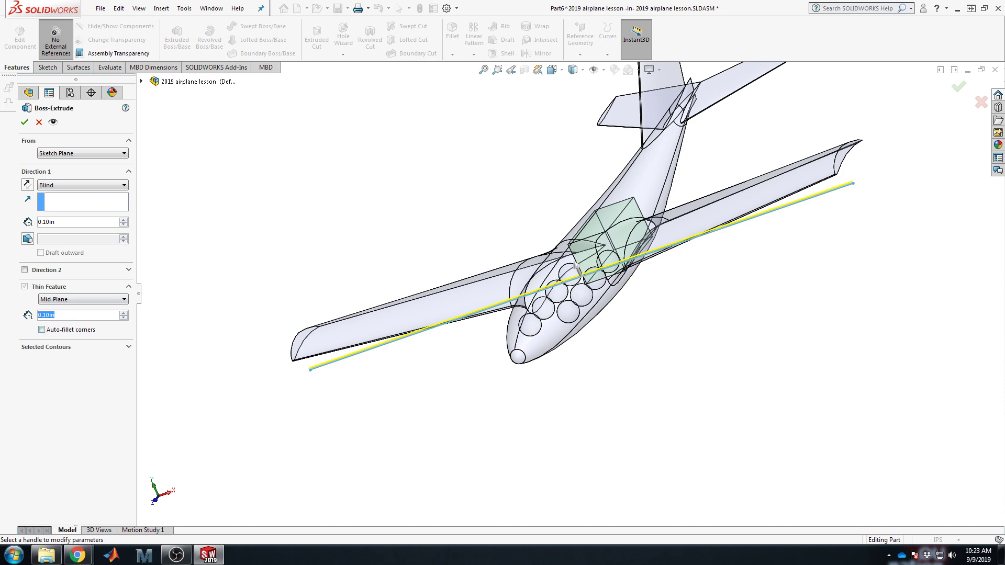
type(".125")
key("Tab")
type("12")
key("Return")
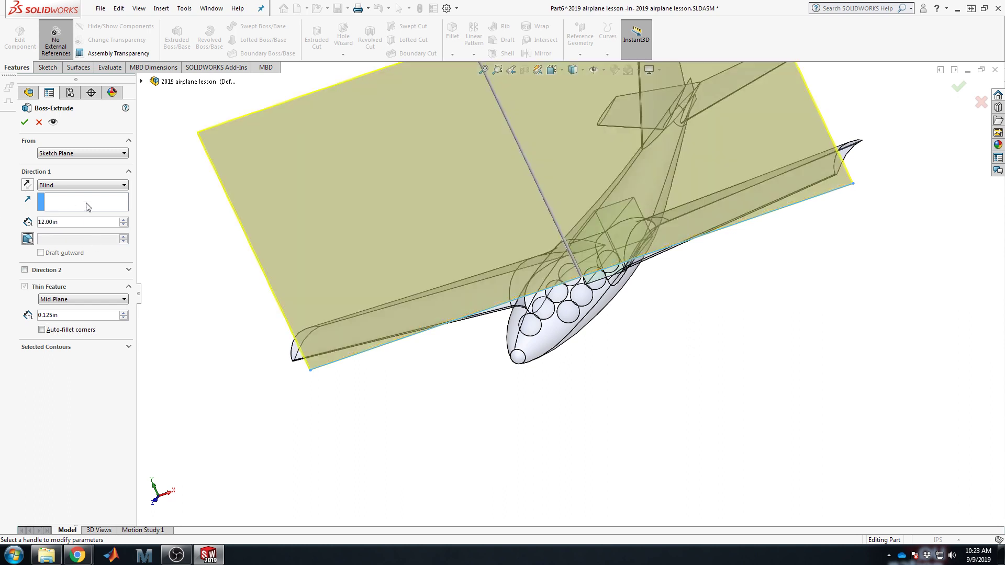
left_click(82, 185)
left_click(74, 231)
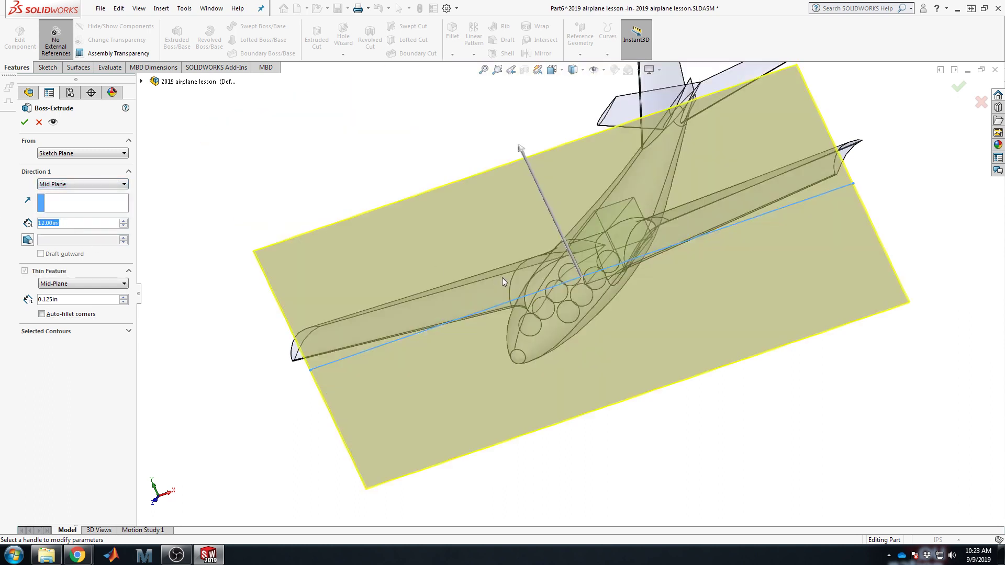
middle_click_drag(505, 283, 525, 197)
left_click(24, 123)
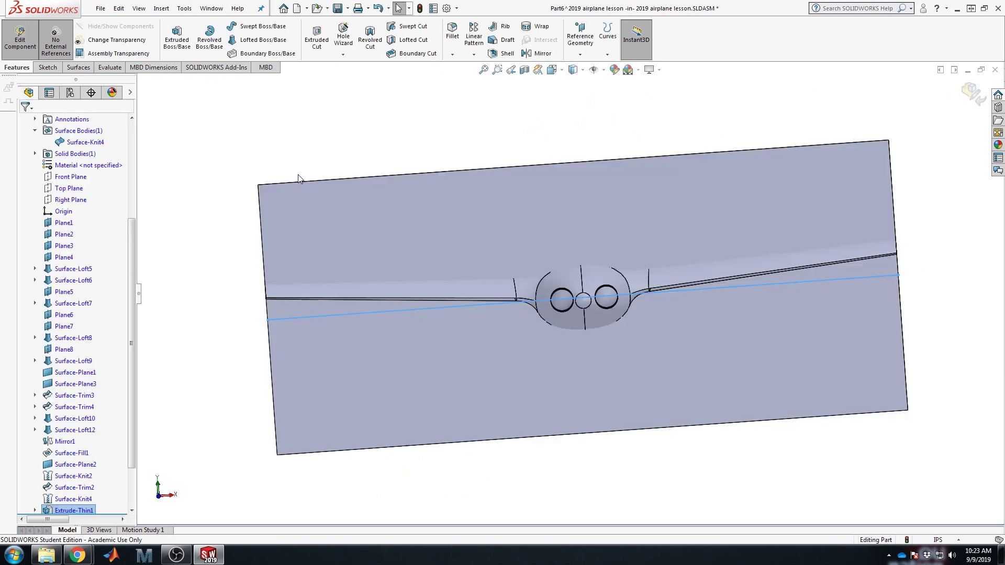
middle_click_drag(293, 175, 432, 292)
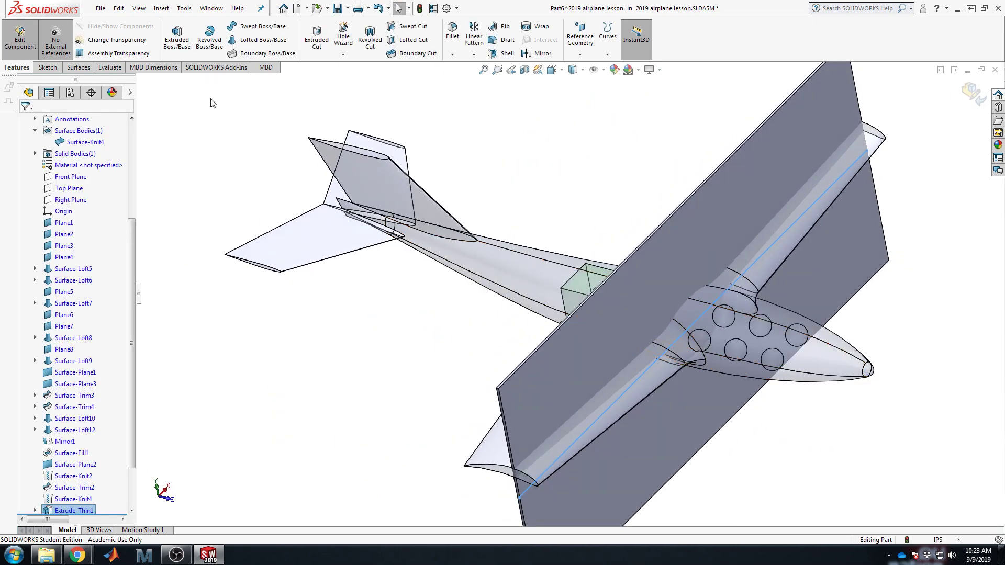
Step: Start Cut With Surface and pick the Surface-Knit4 skin as the cutting surface
left_click(81, 68)
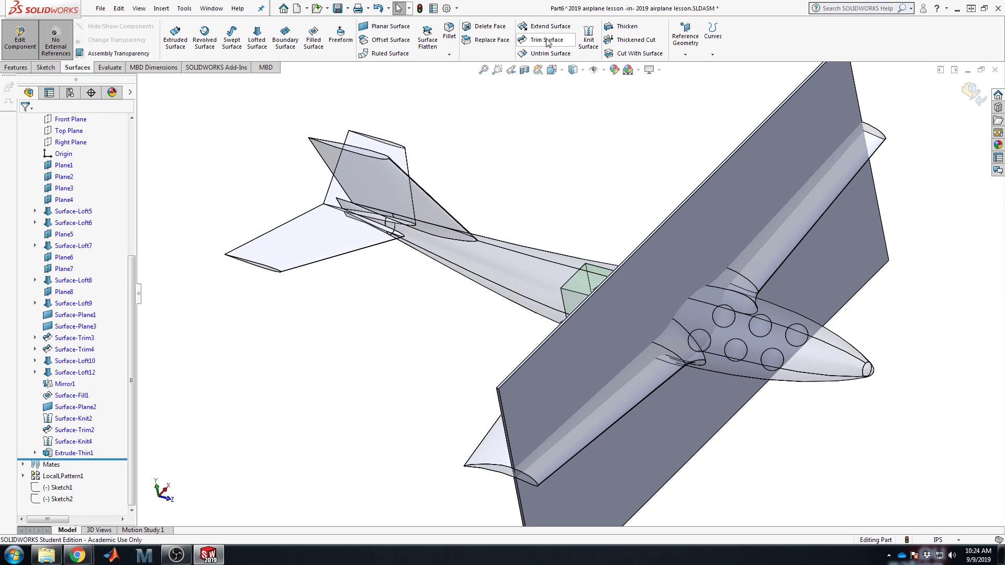
left_click(633, 54)
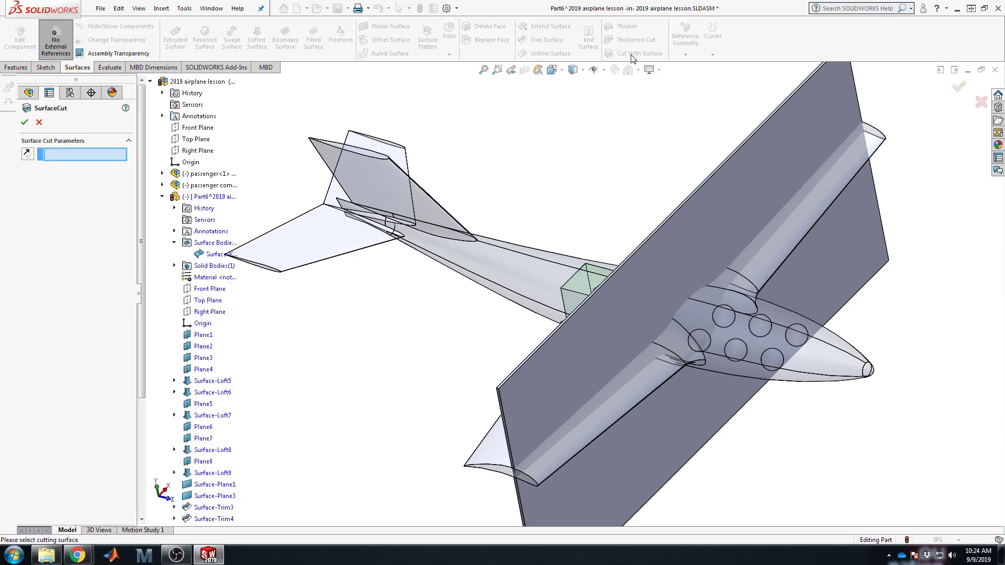
left_click(630, 384)
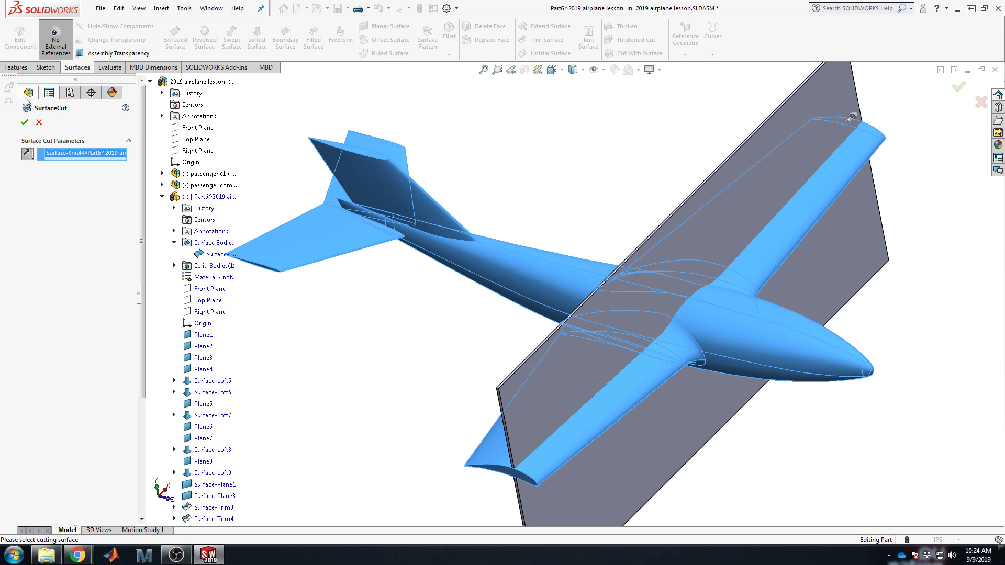
left_click(24, 123)
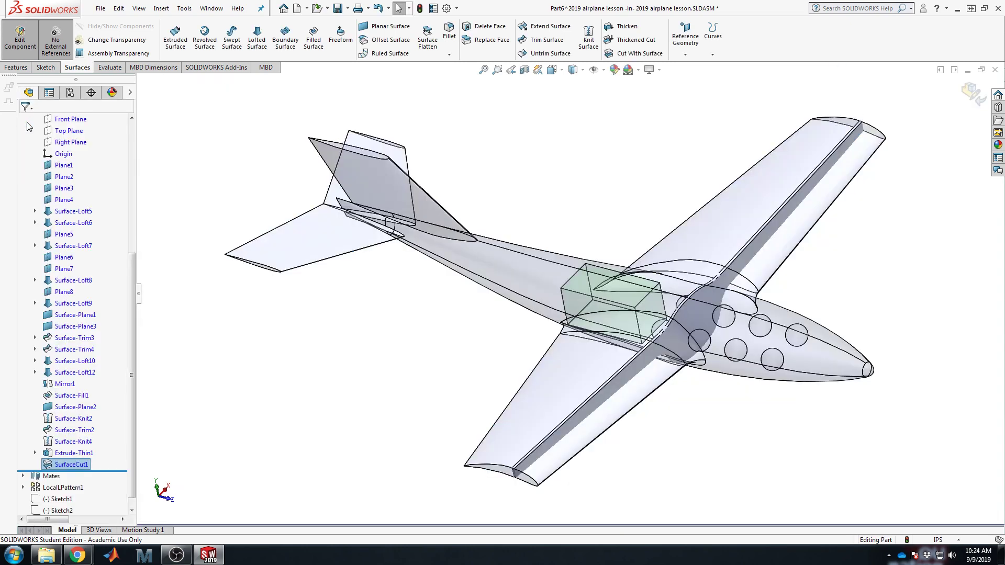
scroll(682, 383, "down", 5)
middle_click_drag(682, 383, 724, 288)
scroll(724, 288, "up", 5)
mouse_move(479, 291)
middle_mouse_down()
mouse_move(422, 337)
mouse_move(480, 338)
middle_mouse_up()
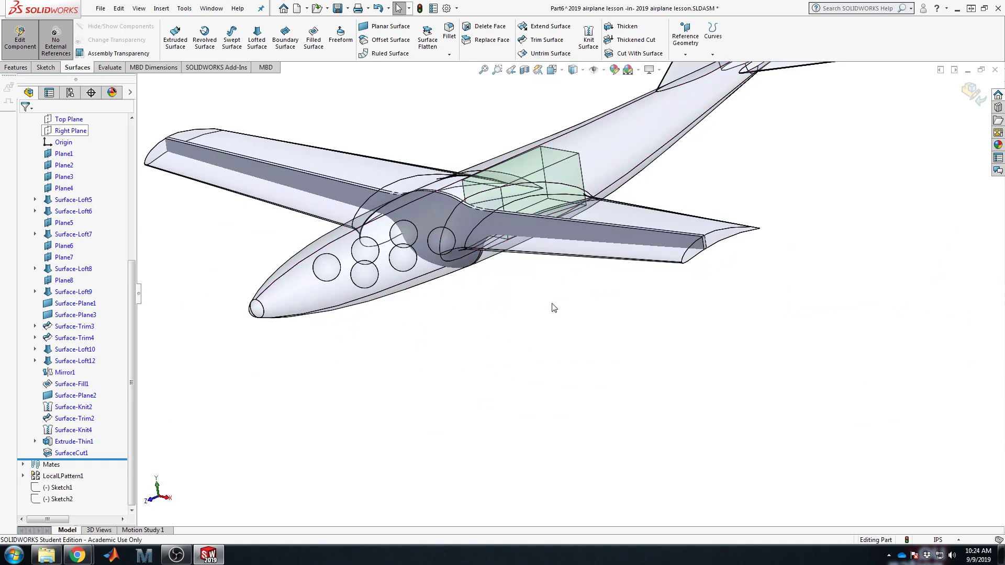
middle_click_drag(639, 312, 589, 264)
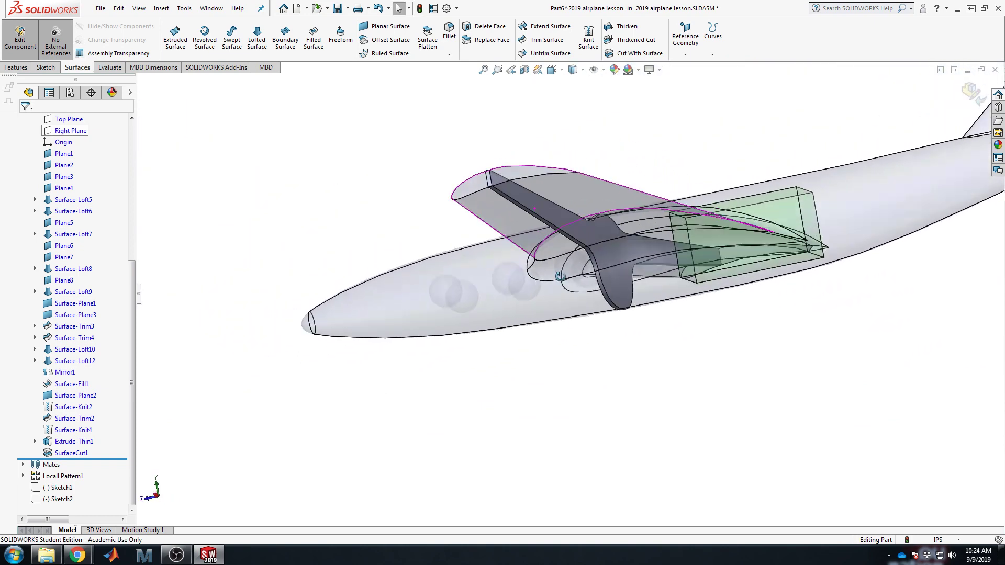
middle_click_drag(558, 281, 327, 103)
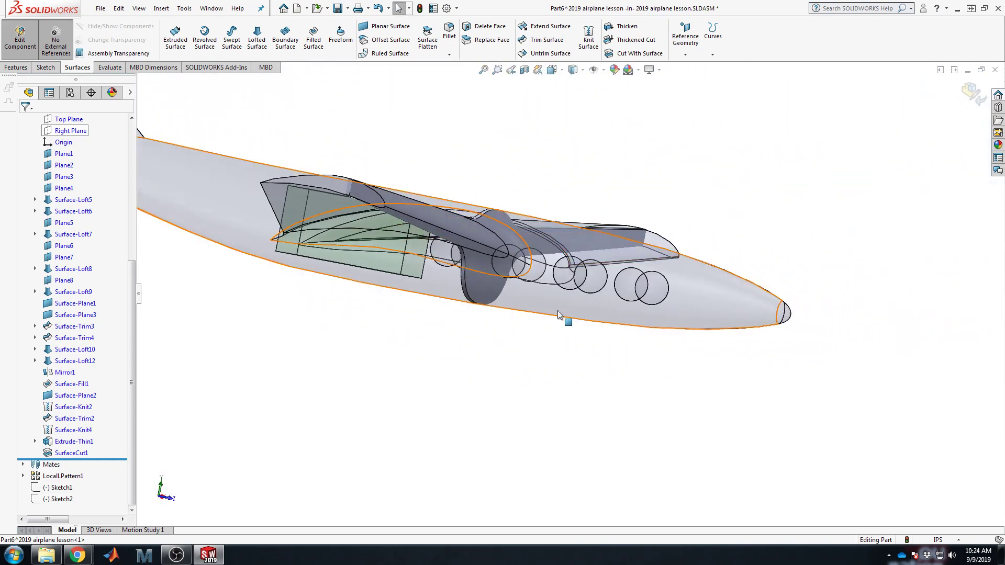
scroll(416, 222, "down", 5)
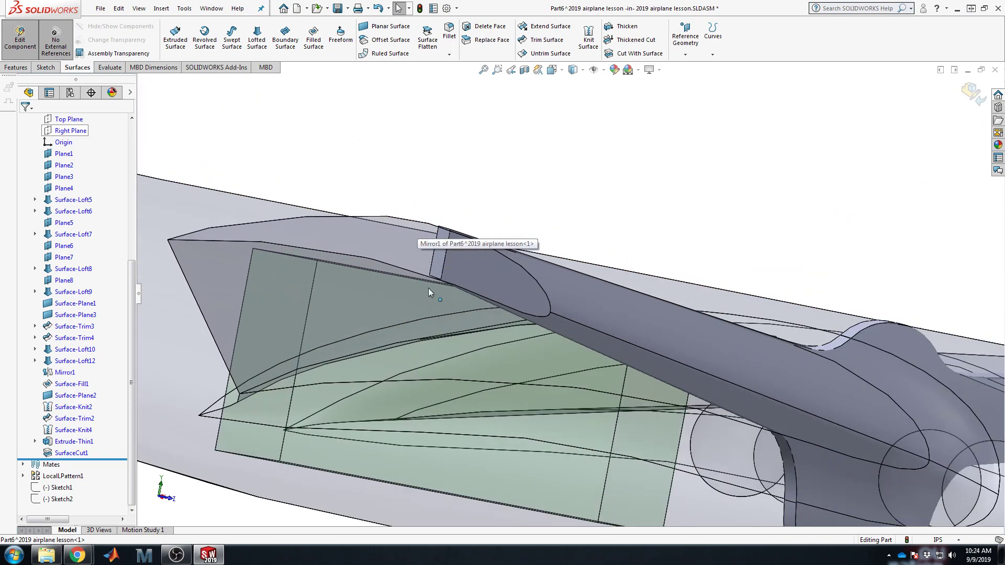
scroll(428, 292, "down", 2)
middle_click_drag(459, 275, 477, 298)
scroll(502, 246, "down", 4)
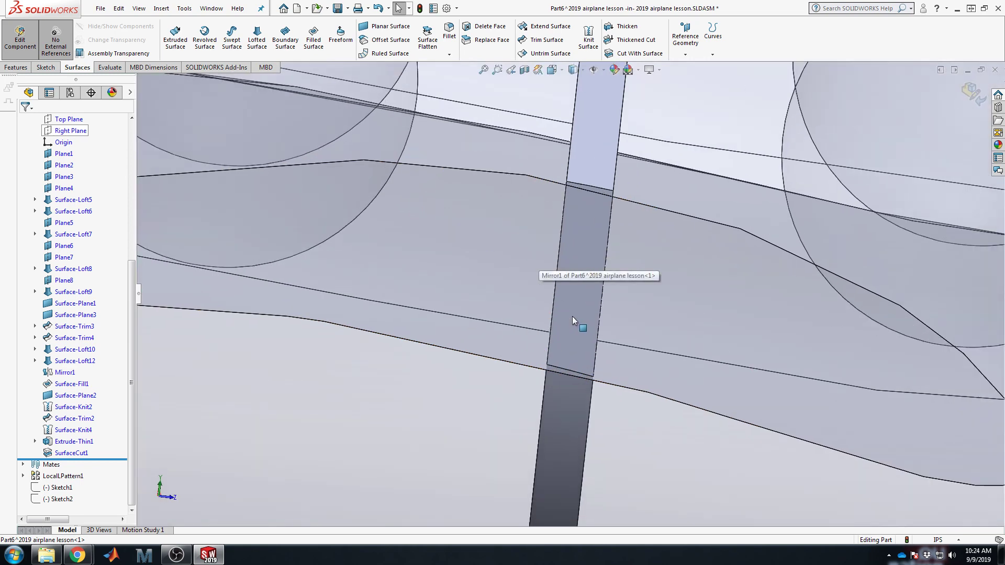
scroll(573, 316, "up", 6)
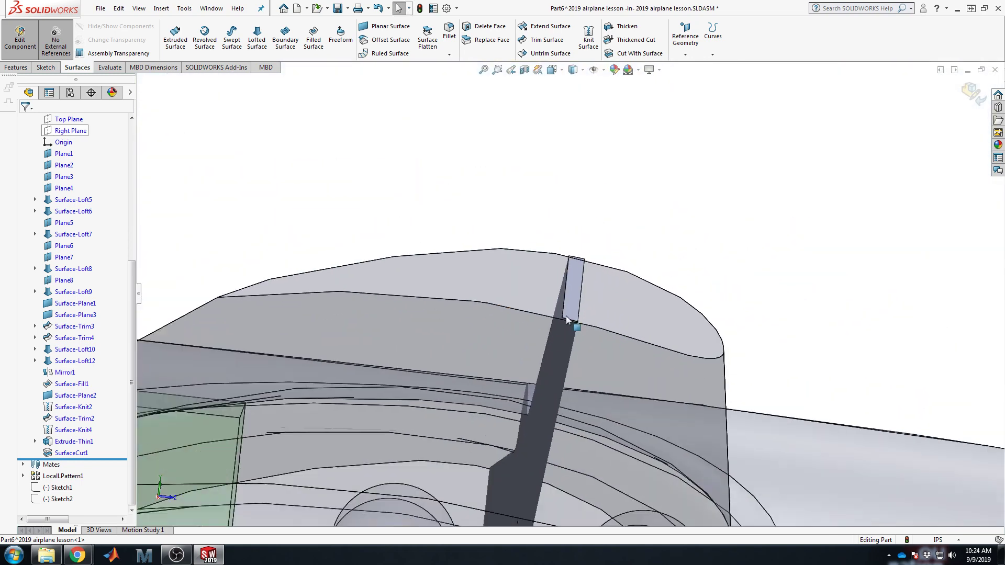
scroll(567, 316, "up", 4)
scroll(551, 262, "down", 3)
middle_click_drag(579, 273, 619, 288)
scroll(601, 270, "down", 3)
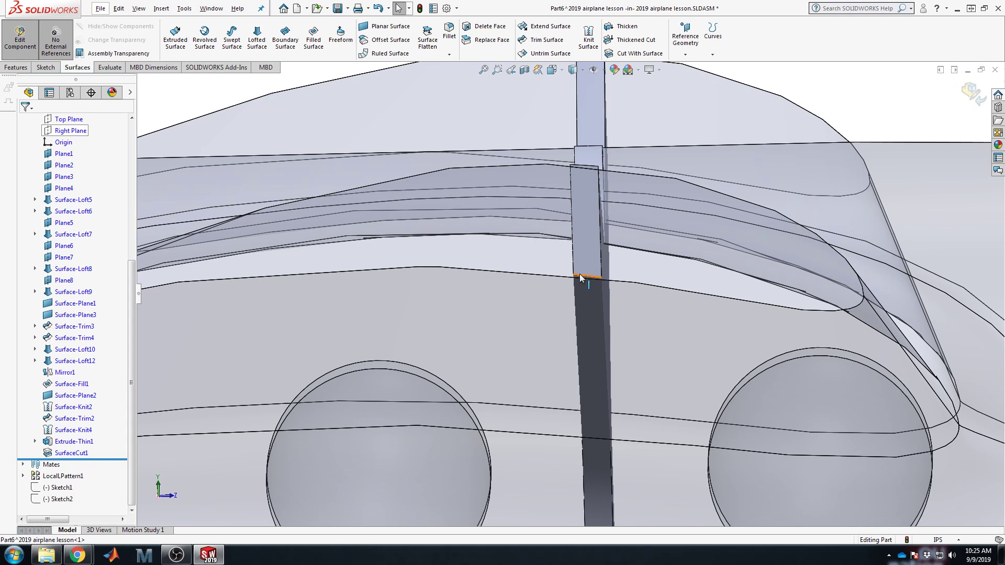
scroll(579, 277, "up", 5)
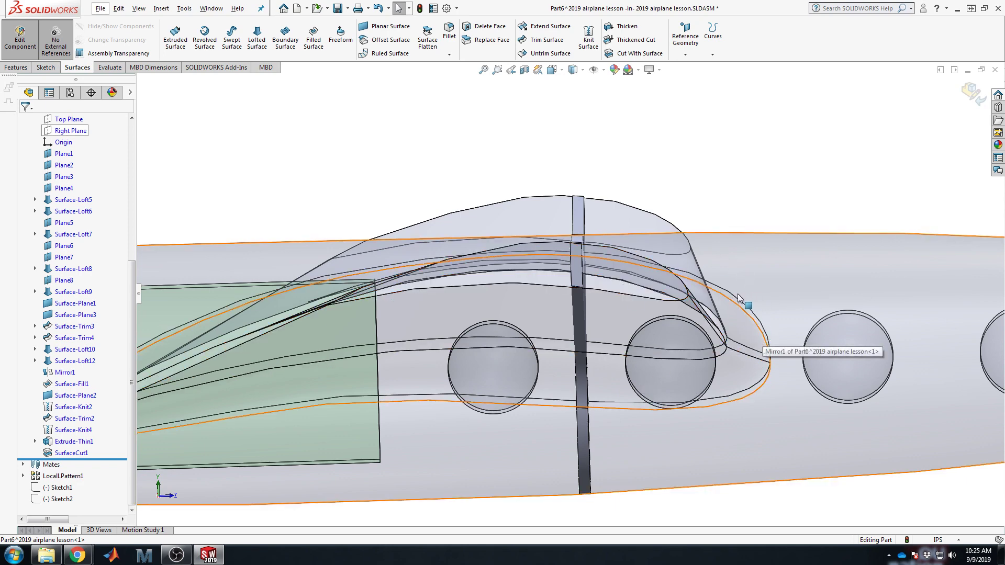
scroll(581, 291, "up", 5)
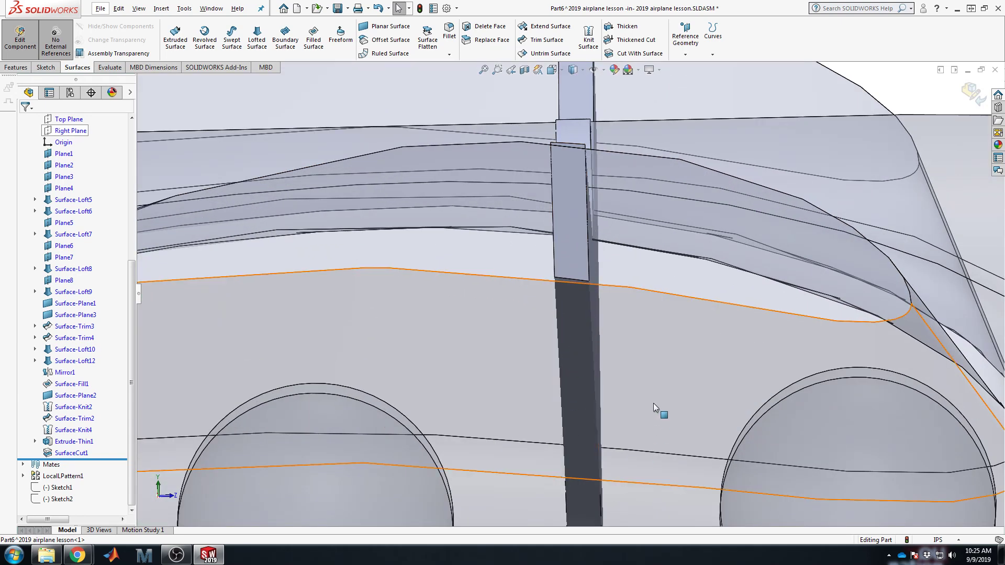
scroll(660, 401, "down", 5)
scroll(664, 405, "down", 5)
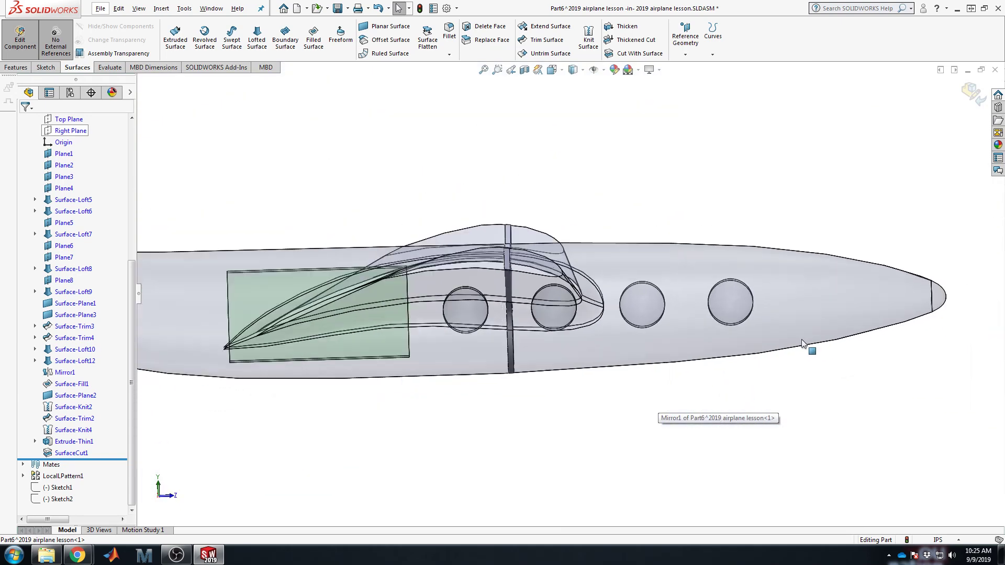
middle_click_drag(830, 341, 736, 406)
scroll(665, 207, "up", 8)
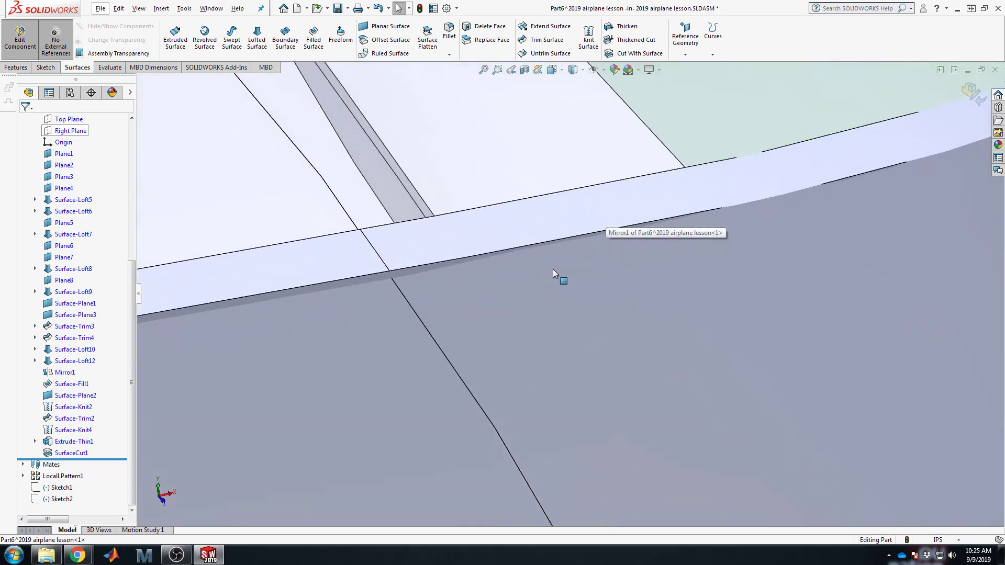
middle_click_drag(545, 276, 563, 231)
scroll(601, 220, "down", 6)
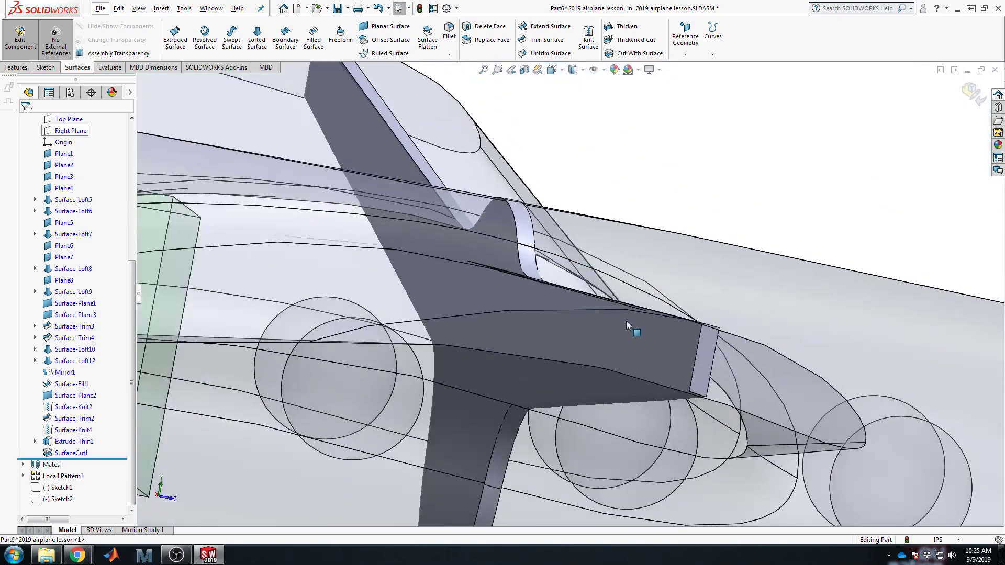
scroll(607, 335, "down", 5)
middle_click_drag(589, 347, 619, 325)
scroll(619, 325, "up", 4)
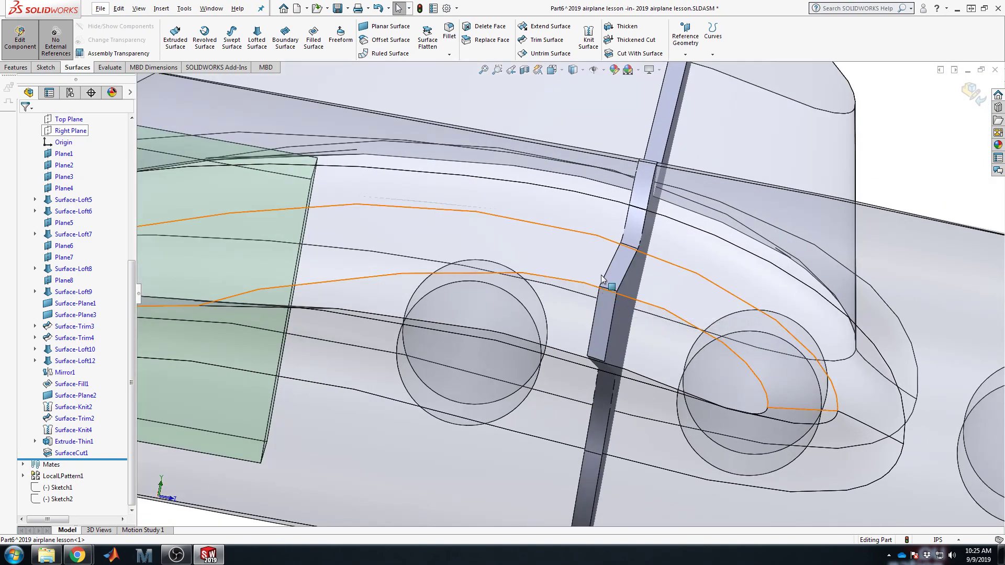
scroll(611, 319, "down", 10)
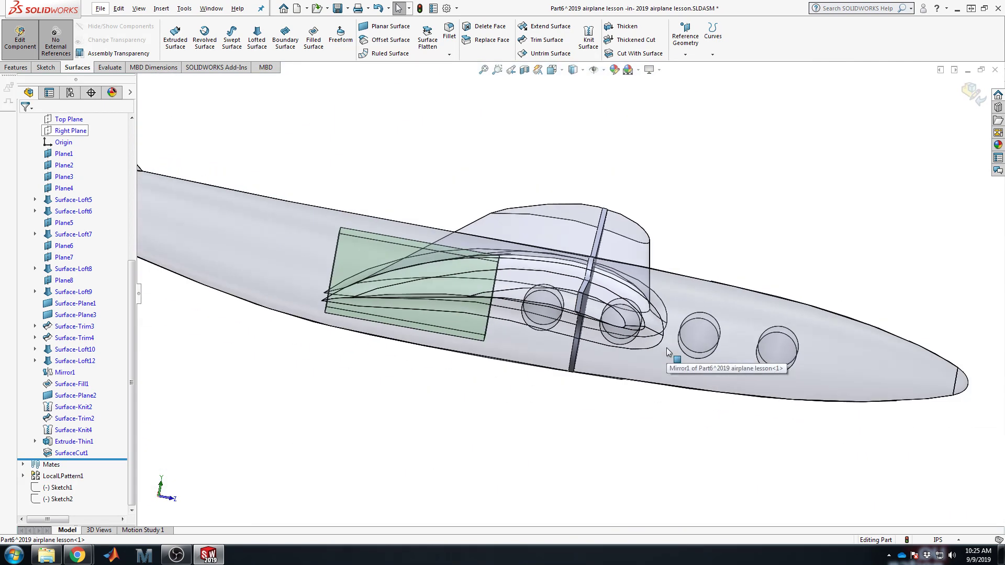
middle_click_drag(694, 331, 696, 319)
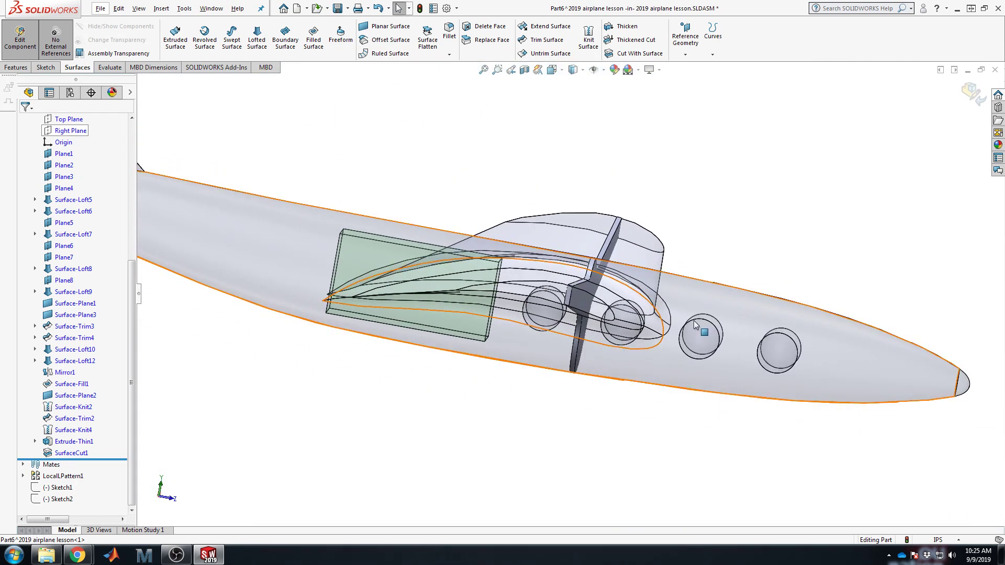
scroll(588, 344, "up", 6)
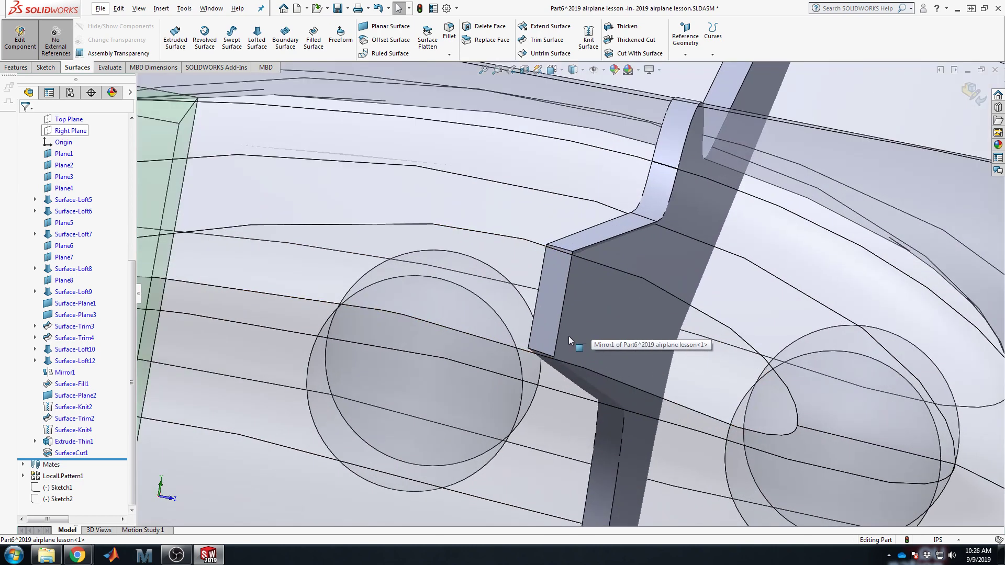
scroll(568, 336, "down", 10)
middle_click_drag(578, 327, 531, 352)
scroll(343, 312, "down", 3)
scroll(461, 334, "up", 3)
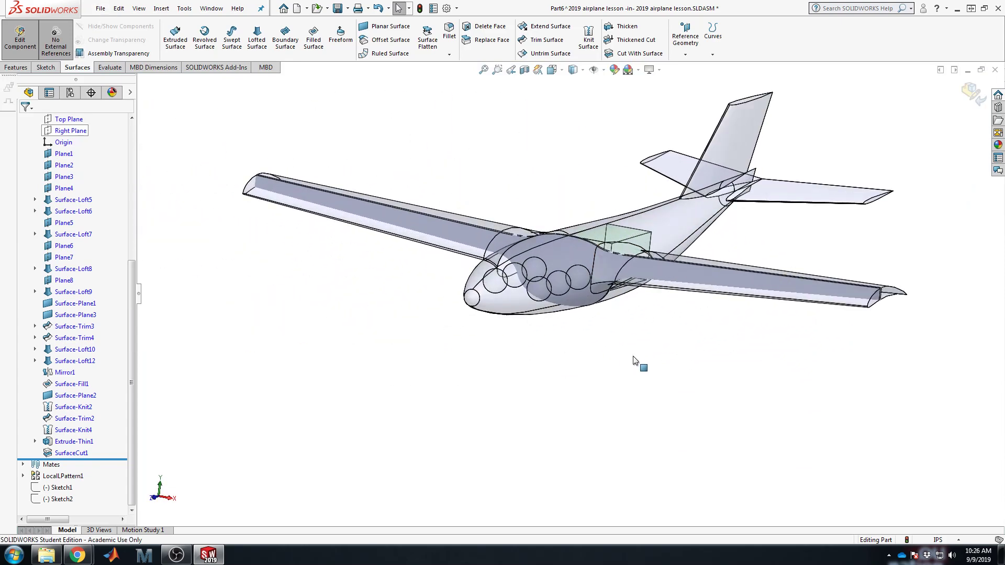
mouse_move(625, 354)
middle_mouse_down()
mouse_move(610, 321)
mouse_move(613, 339)
middle_mouse_up()
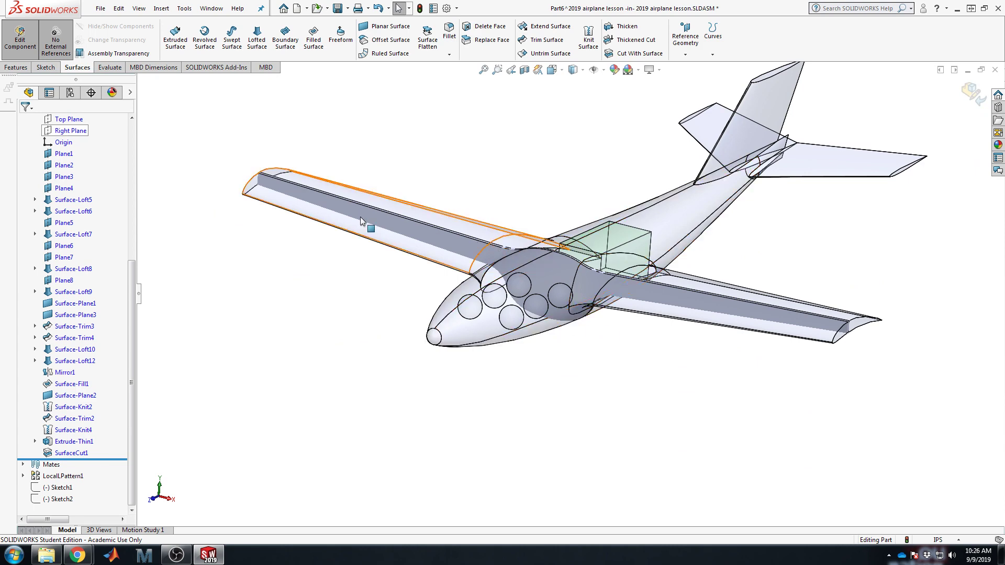
Step: Expand the part's solid bodies and open Sketch18 on the bulkhead face, viewed Normal To
scroll(79, 210, "up", 5)
left_click(79, 188)
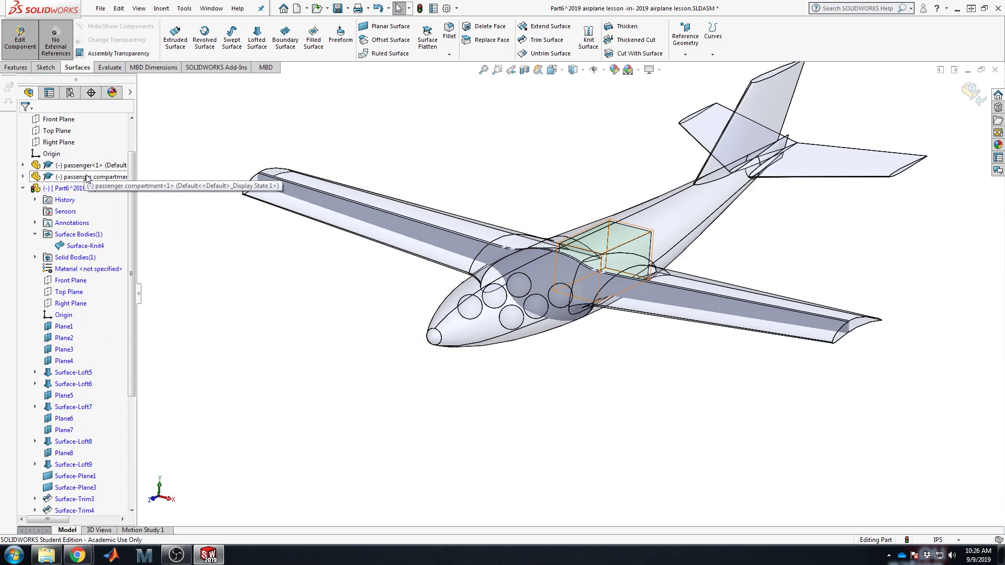
double_click(84, 257)
scroll(104, 261, "down", 4)
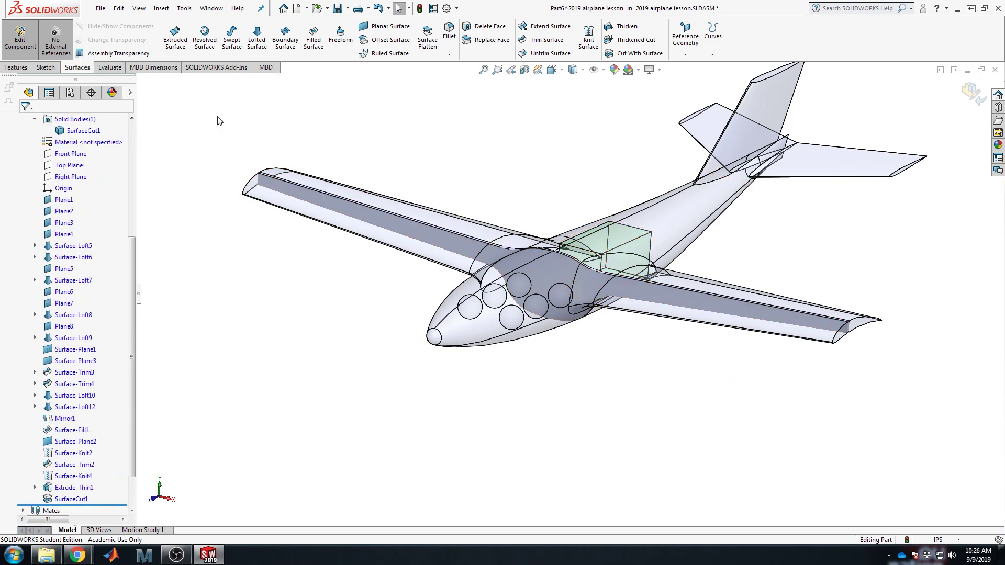
left_click(45, 67)
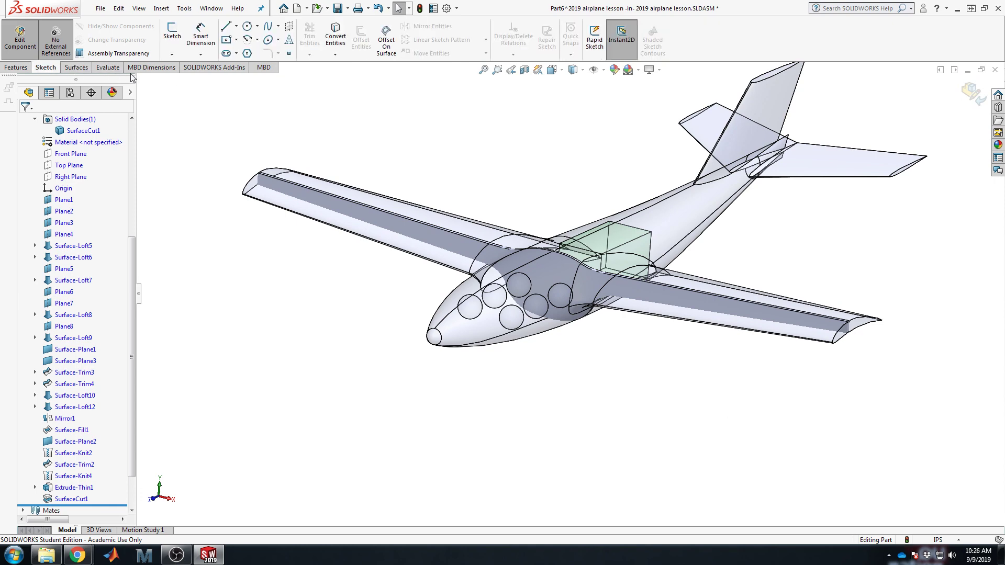
left_click(172, 33)
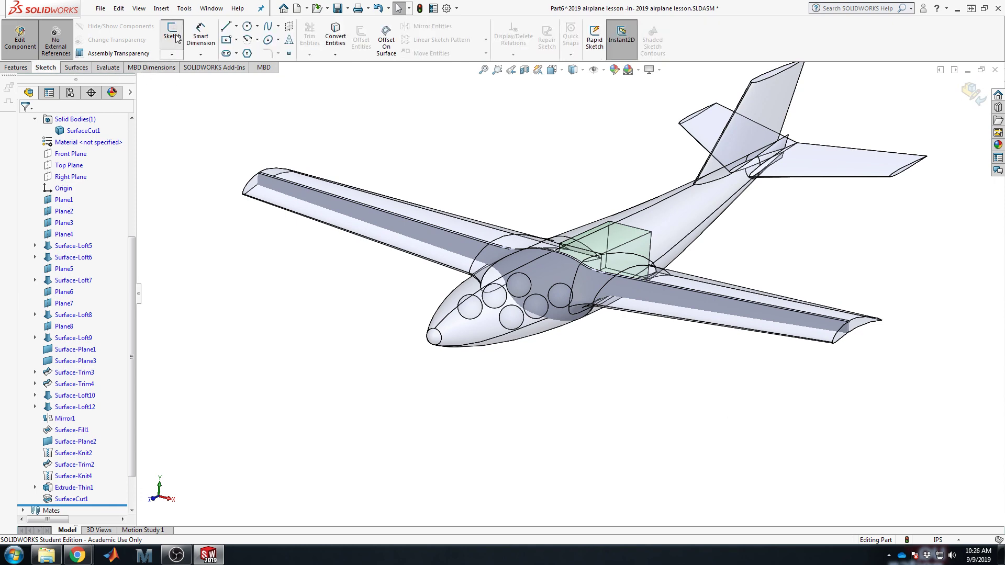
left_click(460, 247)
key("space")
left_click(558, 313)
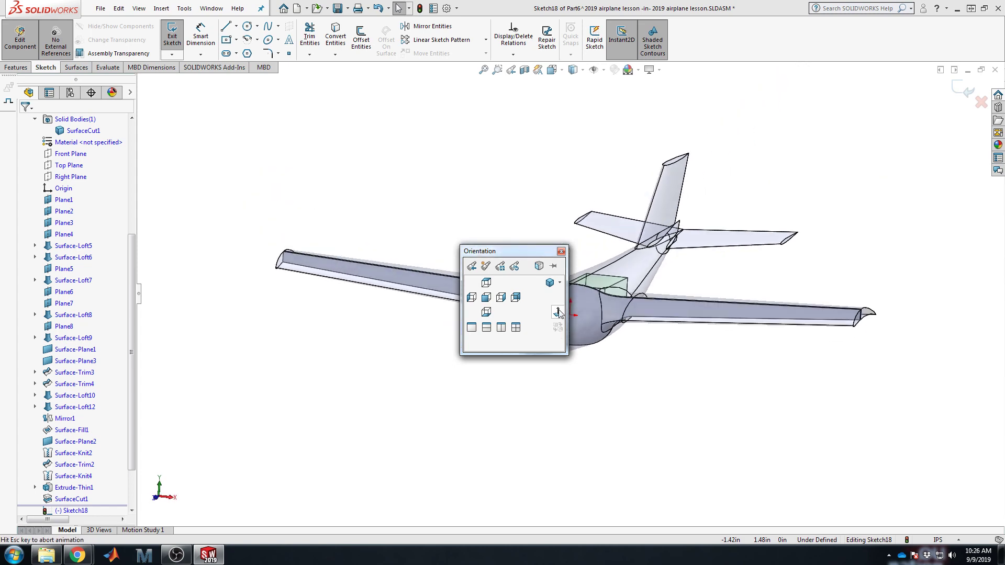
scroll(563, 332, "down", 4)
scroll(560, 330, "up", 2)
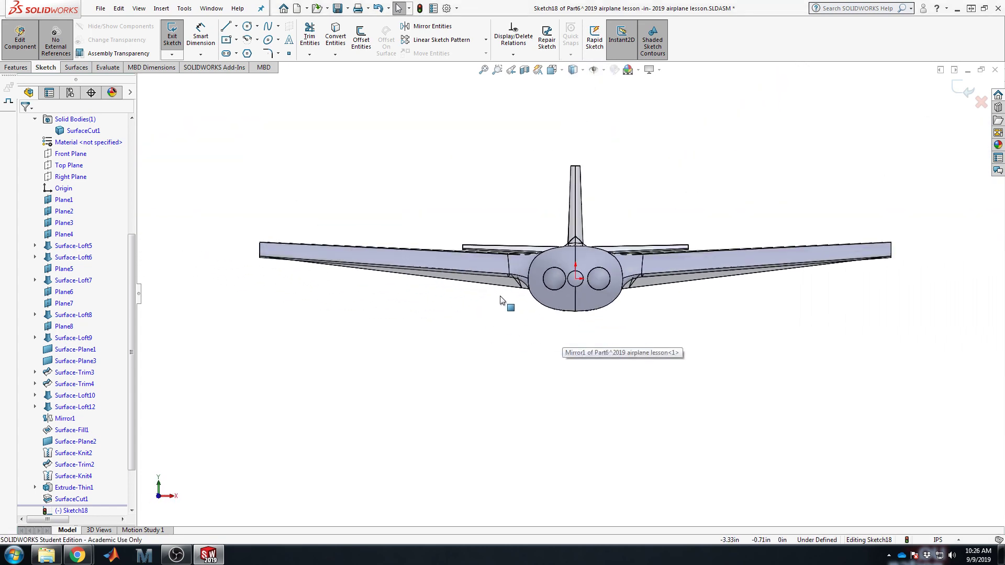
Step: Hide the Surface-Knit4 skin surface from the FeatureManager tree
right_click(506, 285)
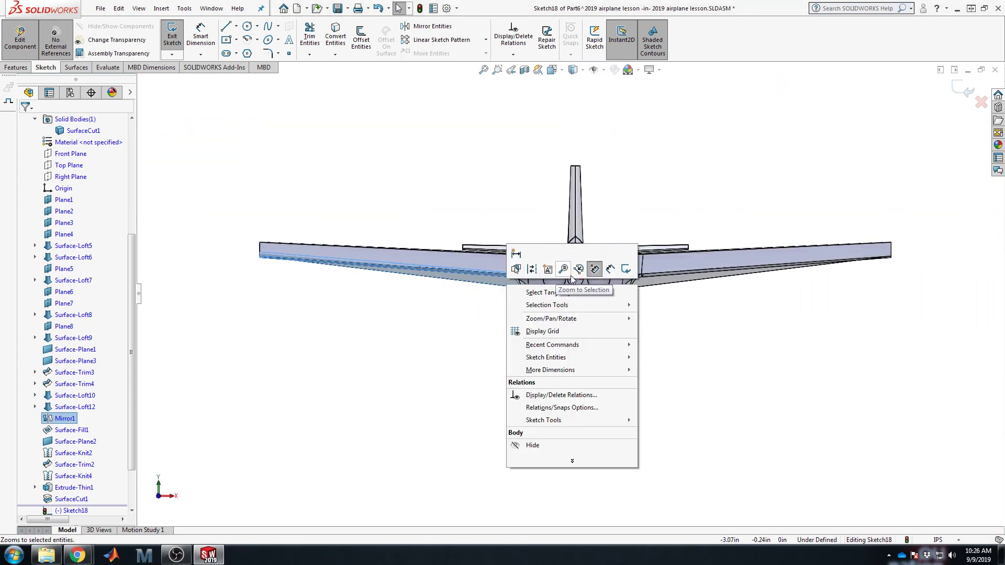
scroll(133, 119, "up", 4)
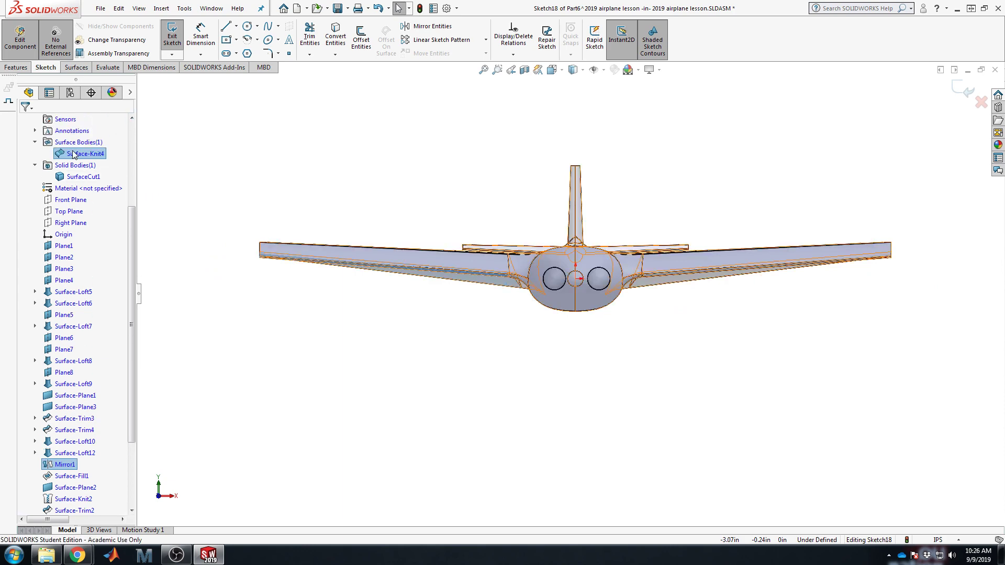
right_click(67, 157)
left_click(79, 134)
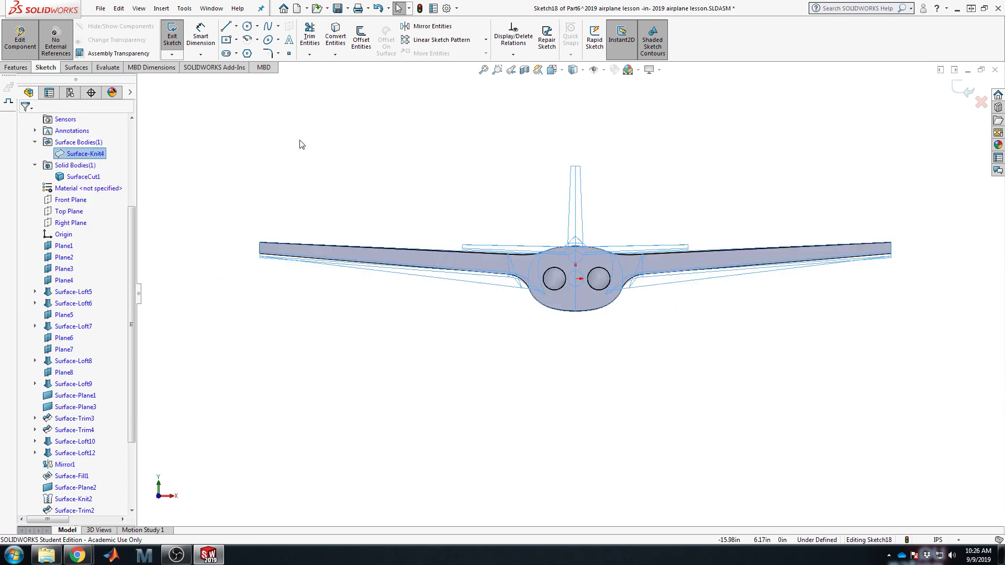
scroll(594, 307, "down", 2)
scroll(558, 281, "up", 3)
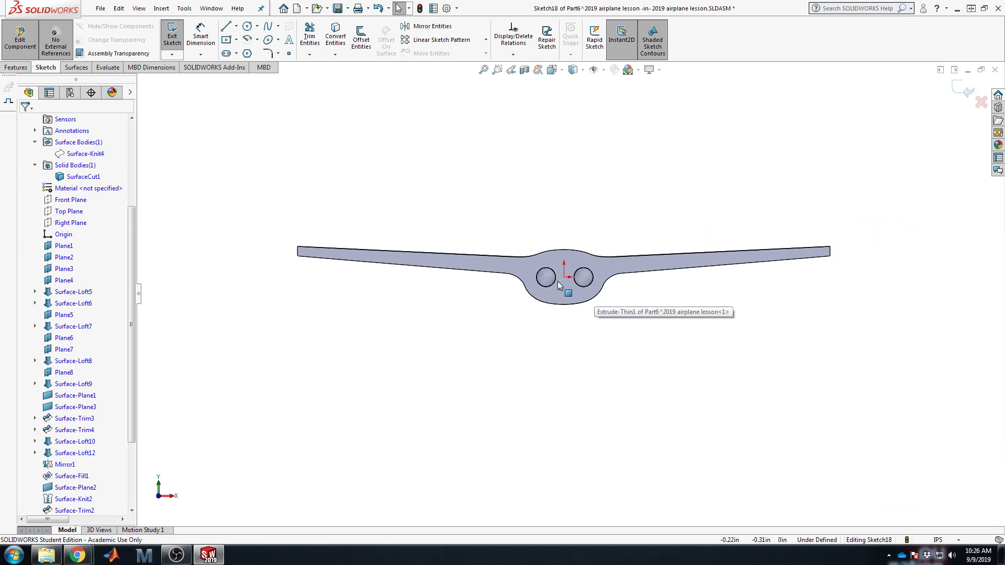
scroll(557, 281, "down", 4)
scroll(570, 289, "up", 1)
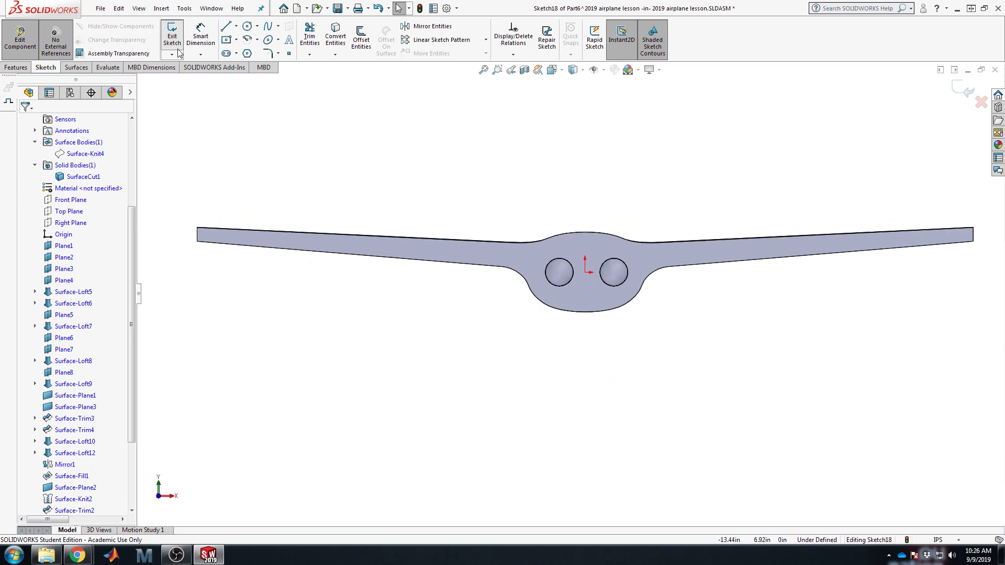
Step: Draw a vertical centerline through the origin, extending below the fuselage
left_click(237, 26)
left_click(252, 51)
left_click(585, 195)
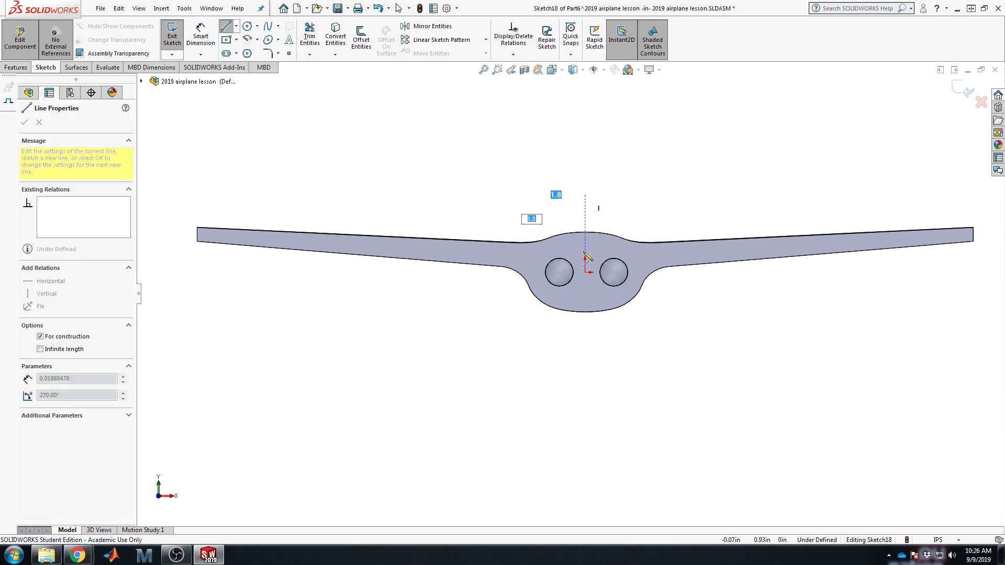
left_click(585, 358)
key("Escape")
scroll(592, 314, "down", 5)
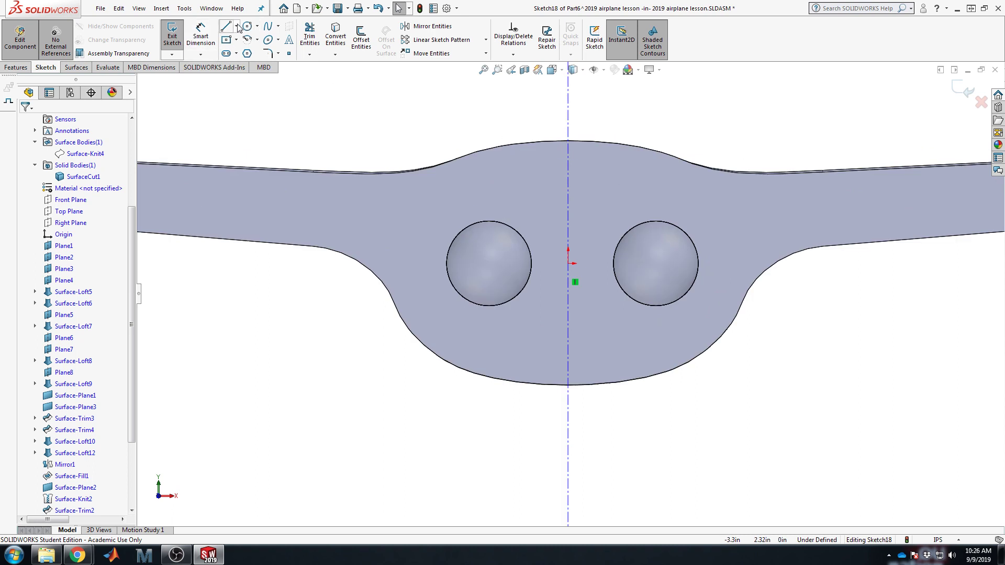
Step: Draw a horizontal line from the centerline out past the right circle
left_click(227, 26)
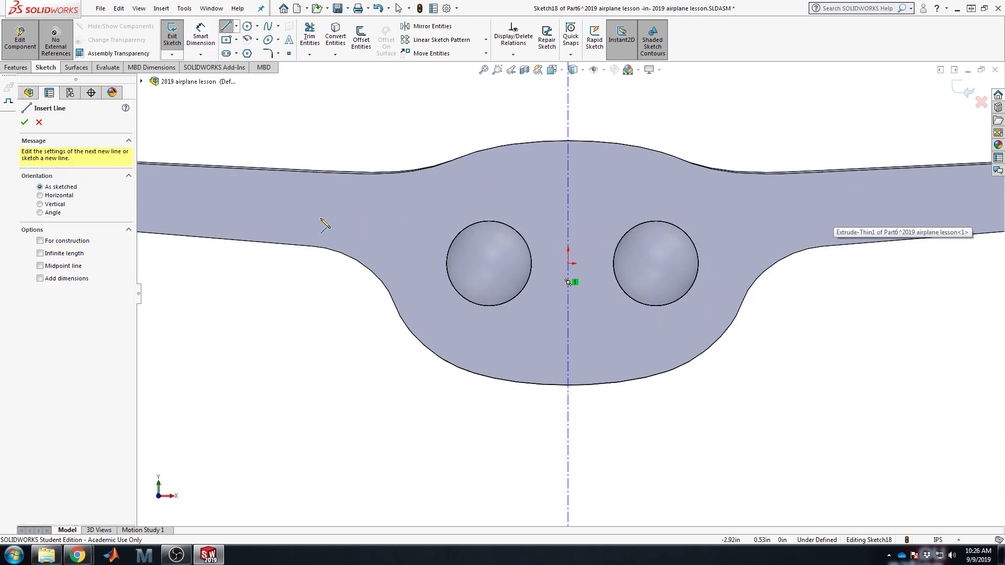
left_click(568, 236)
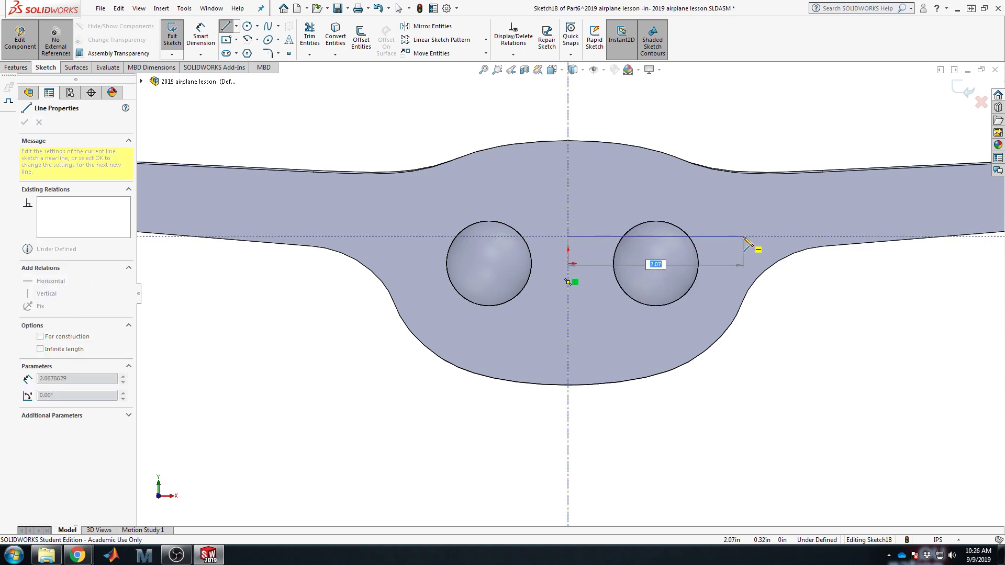
left_click(723, 237)
key("Escape")
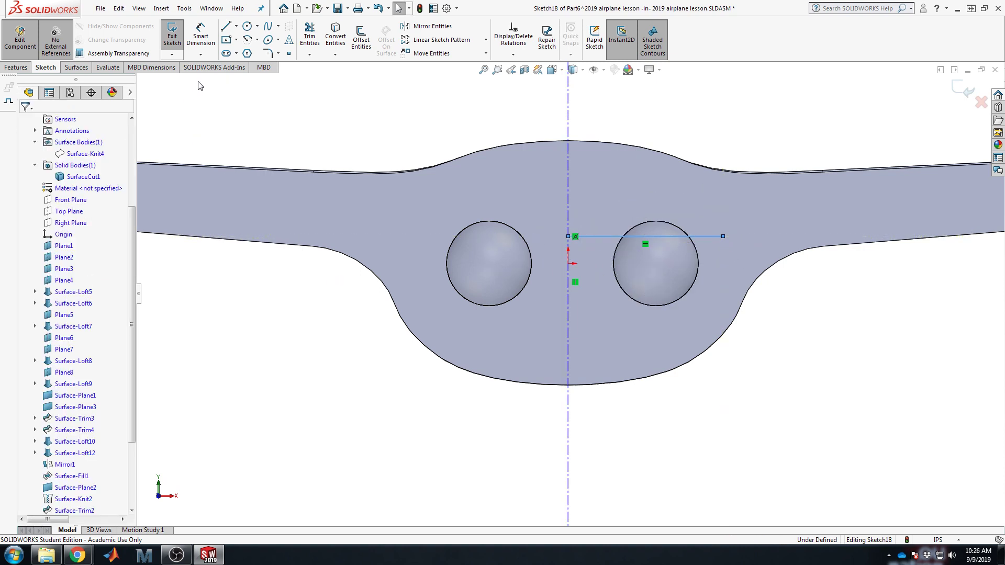
Step: Add a spline from the line's end curving down to the centerline, then reshape it
left_click(268, 26)
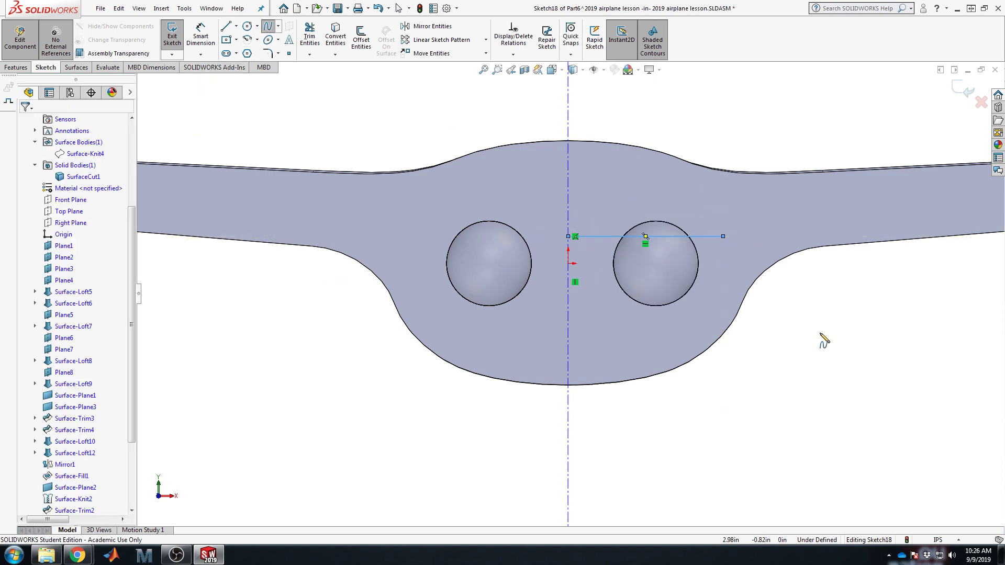
left_click(723, 236)
left_click(693, 316)
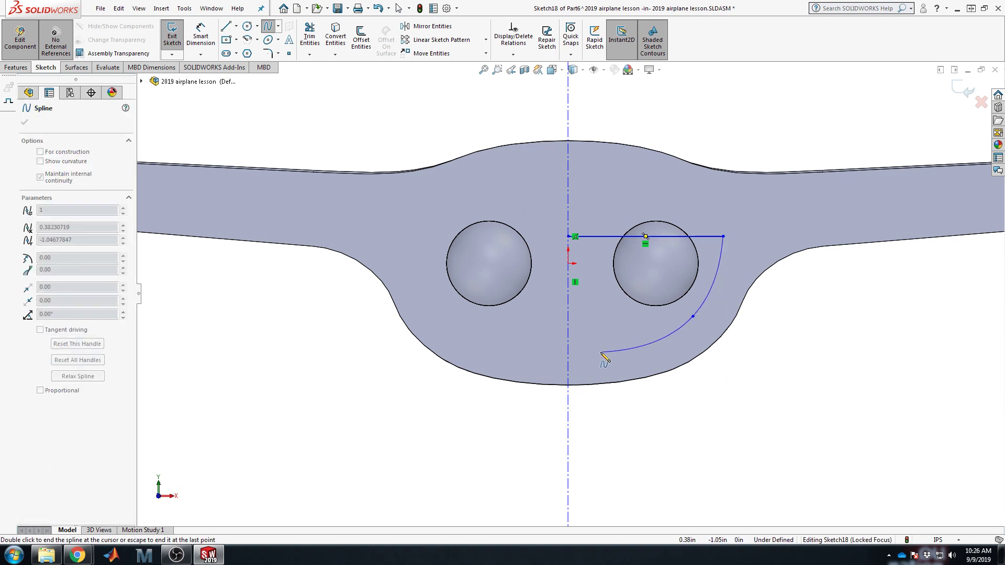
double_click(575, 354)
key("Escape")
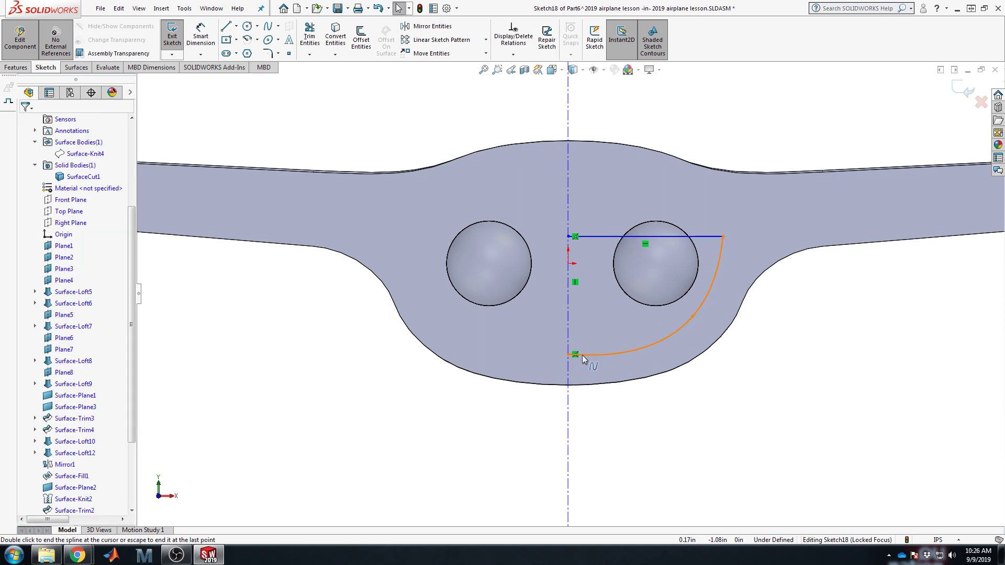
left_click(582, 355)
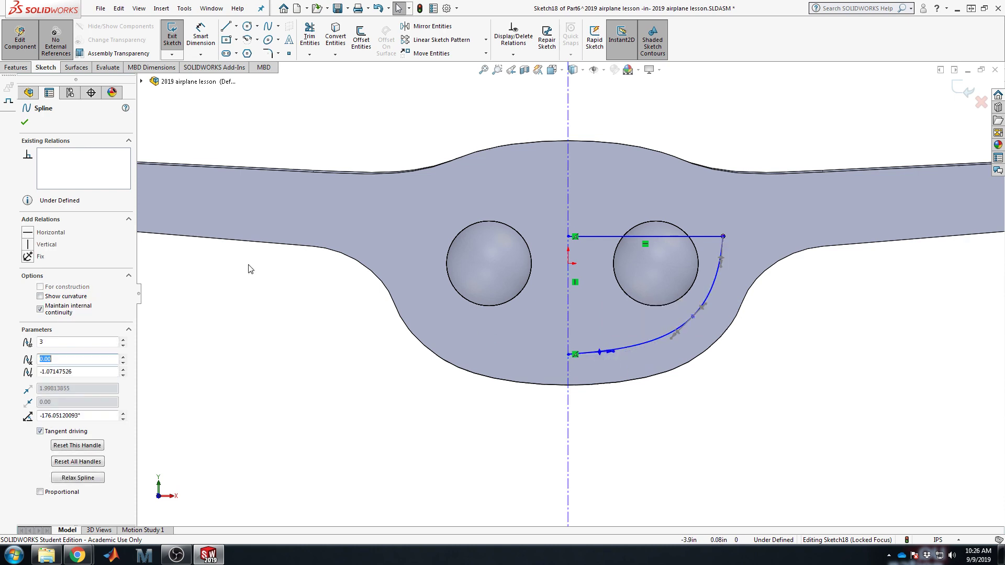
left_click(199, 236, "ctrl")
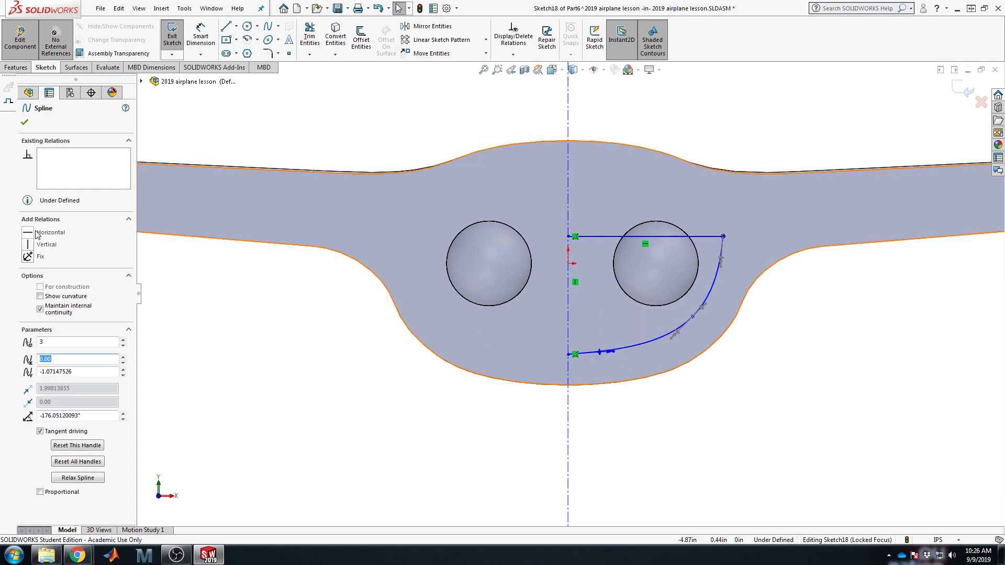
left_click(721, 267)
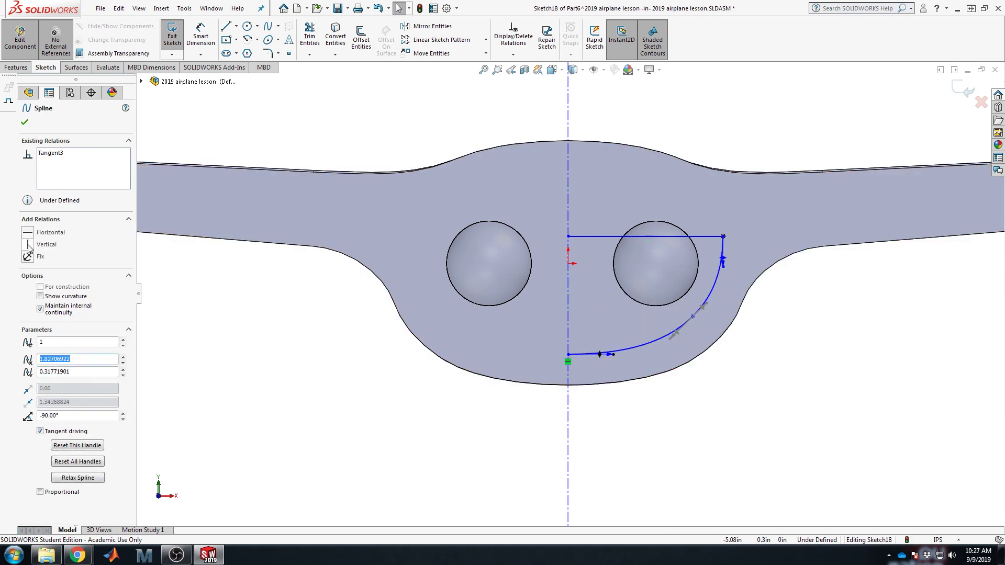
mouse_move(692, 317)
left_mouse_down()
mouse_move(700, 349)
mouse_move(696, 318)
left_mouse_up()
key("Escape")
Step: Fillet the line-spline corner at 0.20 in, accepting deletion of relations
left_click(268, 54)
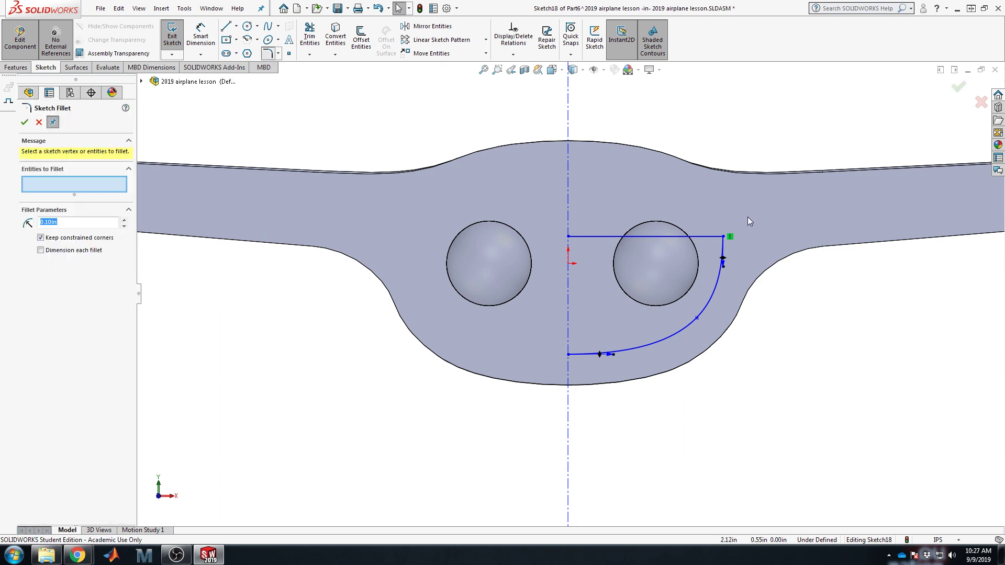
left_click(711, 237)
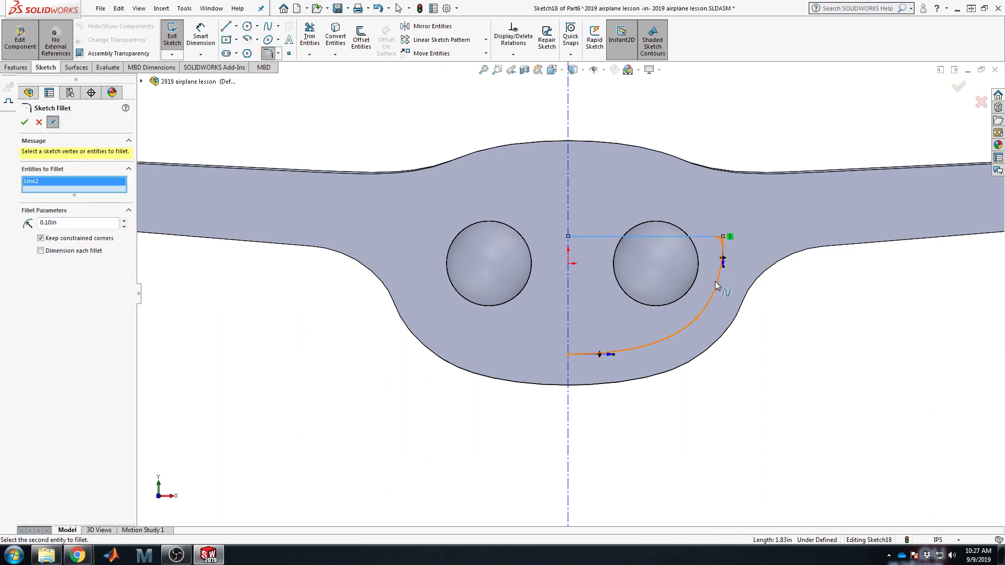
left_click(716, 281)
left_click(527, 282)
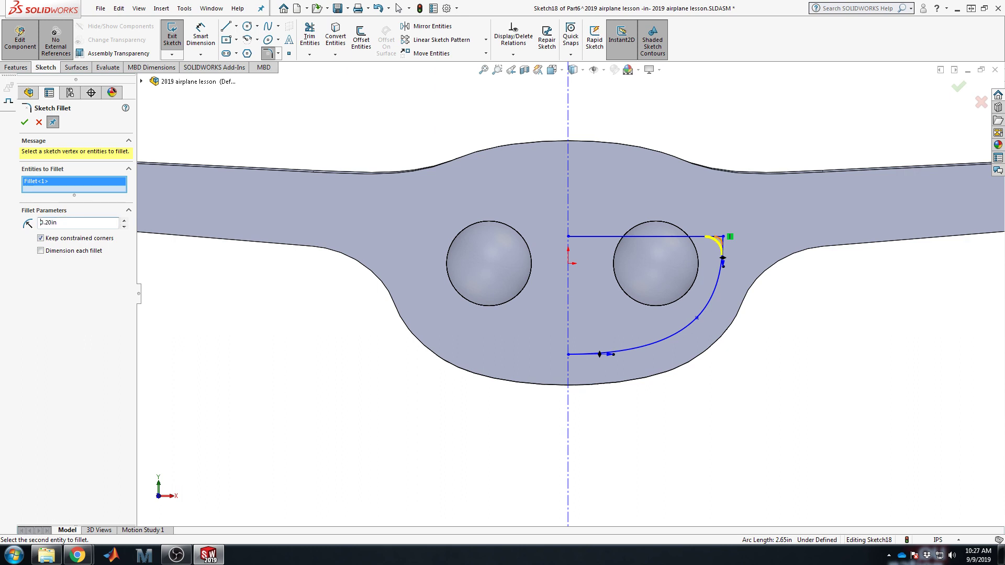
key("Escape")
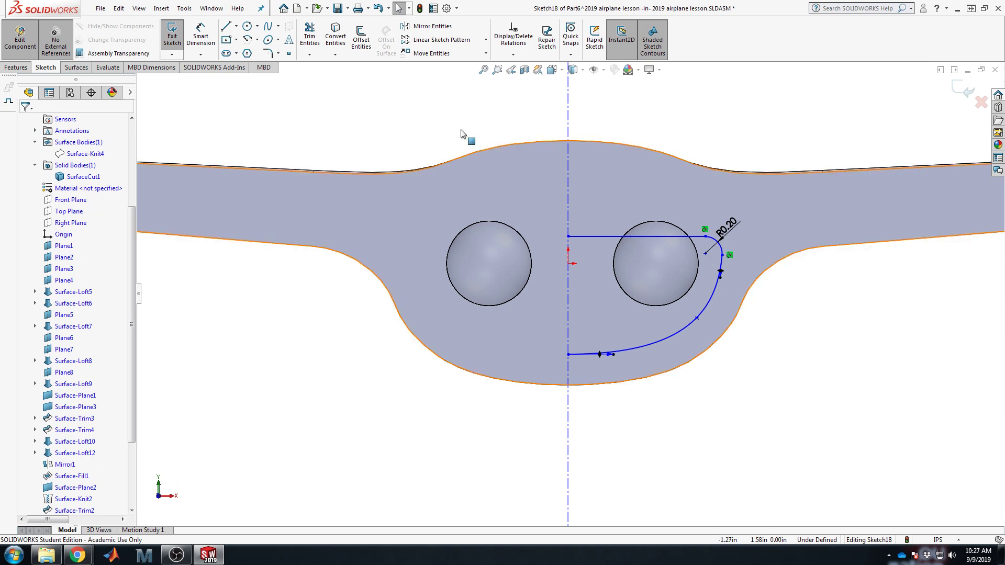
Step: Mirror the line, arc and spline about the vertical centerline to close the outline
left_click(419, 26)
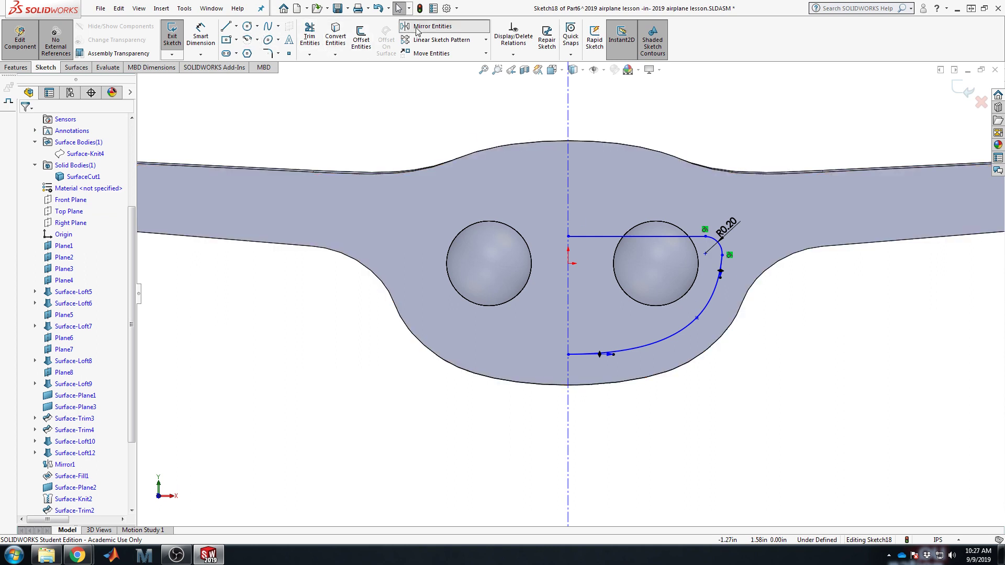
left_click(699, 237)
left_click(714, 240)
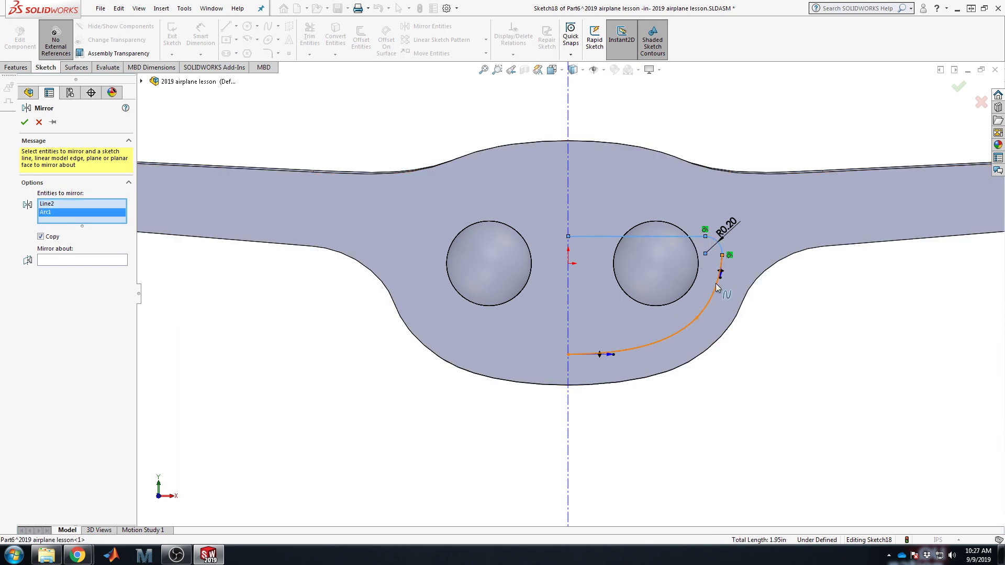
left_click(717, 291)
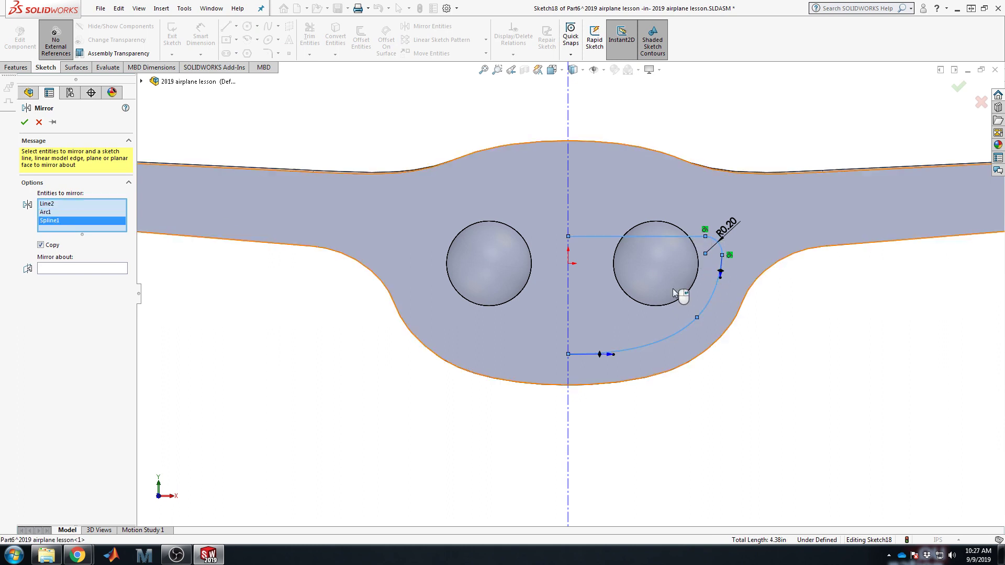
left_click(98, 270)
left_click(569, 453)
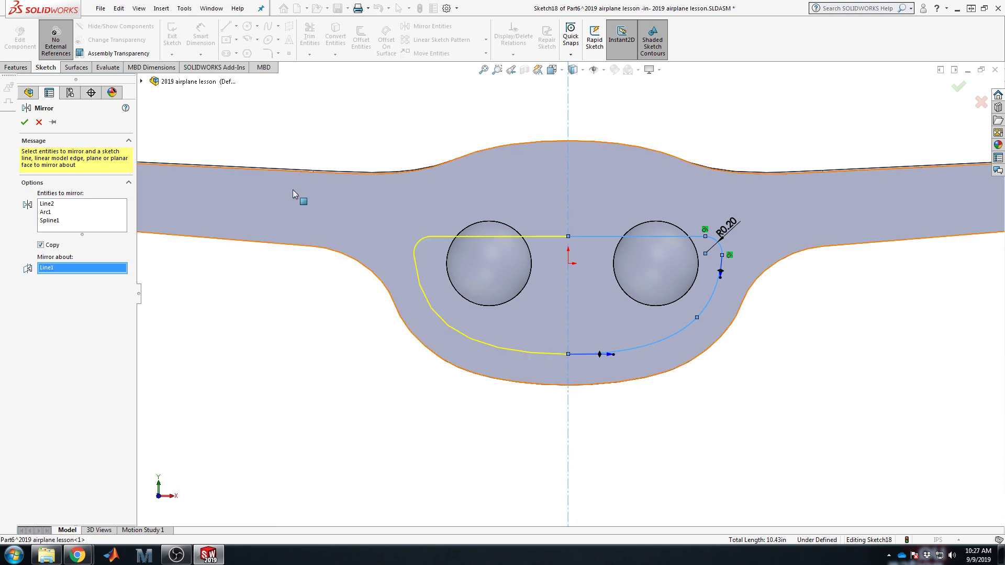
left_click(24, 122)
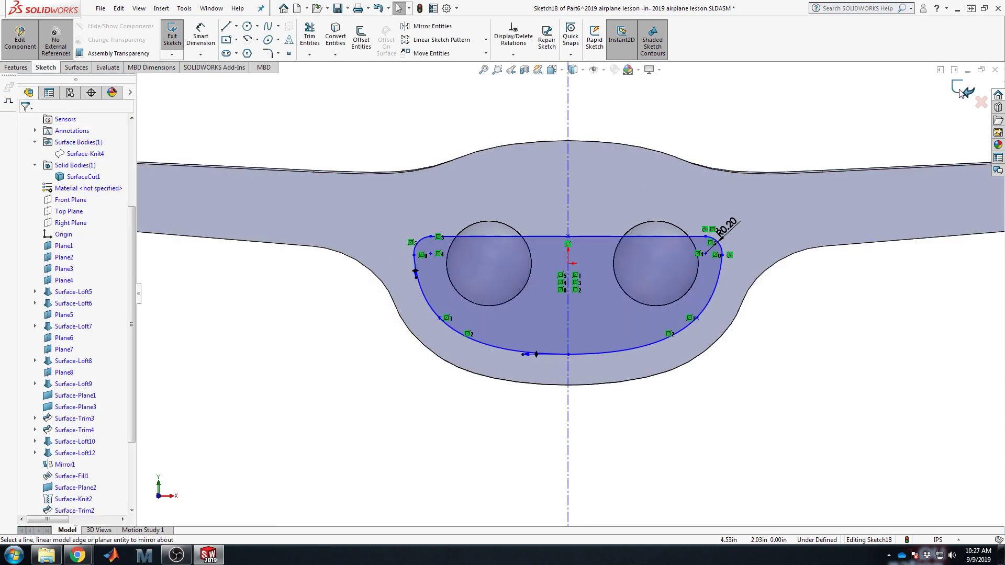
key("f")
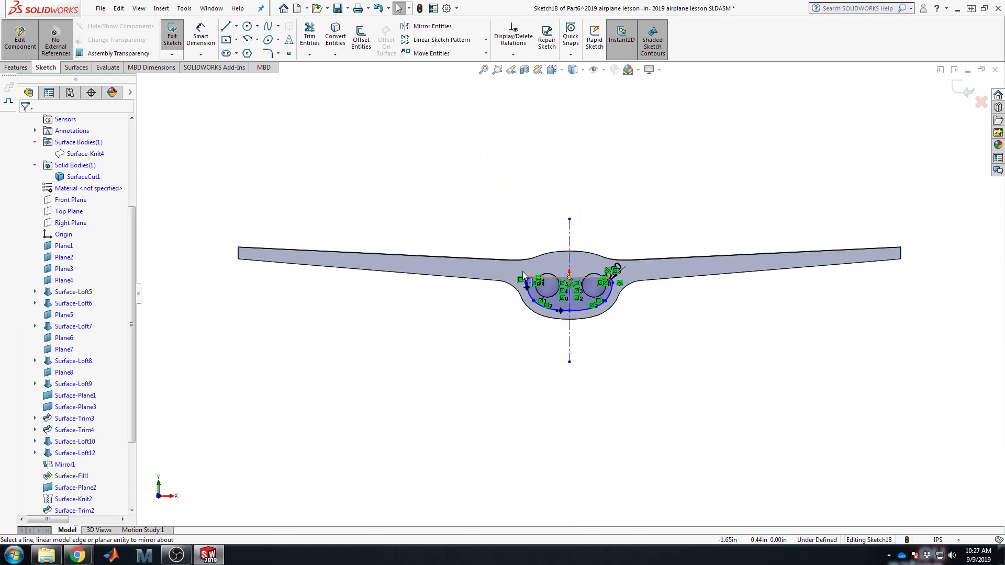
scroll(511, 277, "down", 3)
Step: Fit the airplane in view, exit Sketch18, and reopen it for editing
key("f")
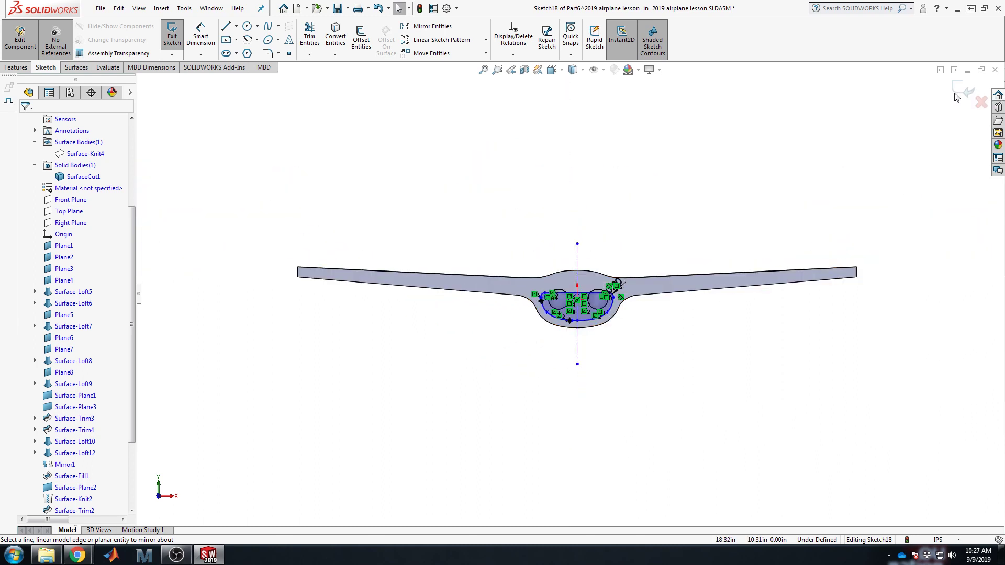
left_click(957, 91)
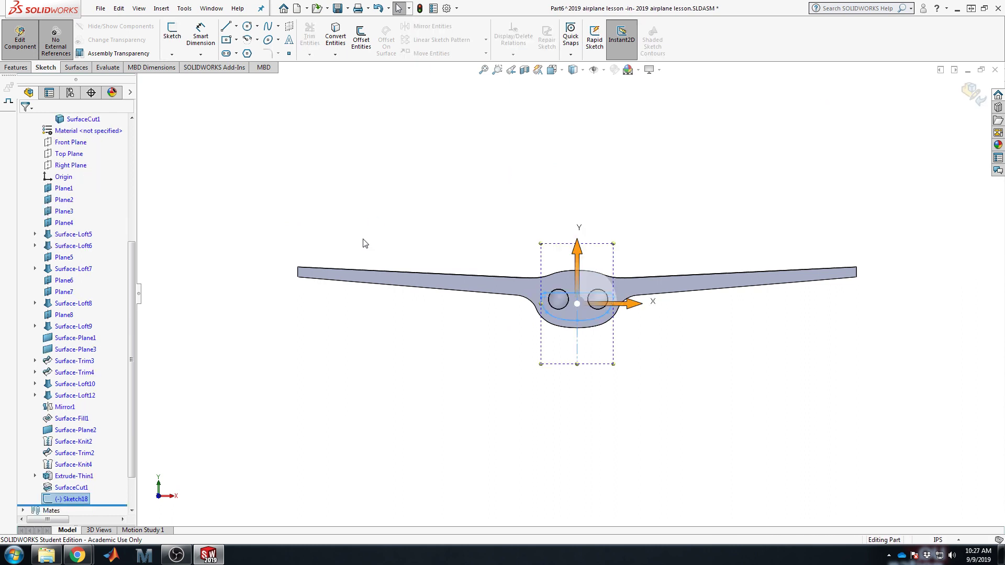
right_click(77, 496)
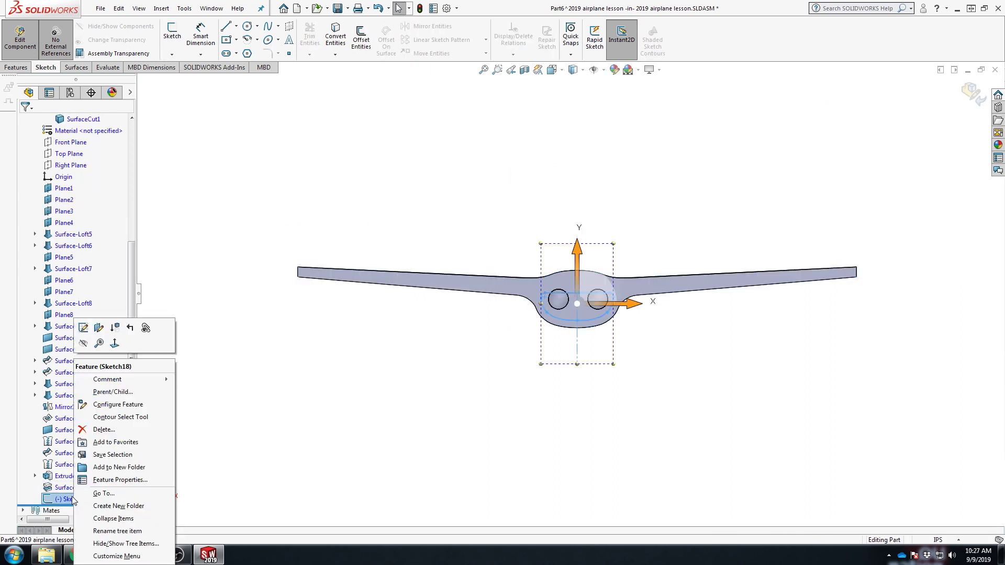
left_click(89, 330)
scroll(552, 352, "down", 2)
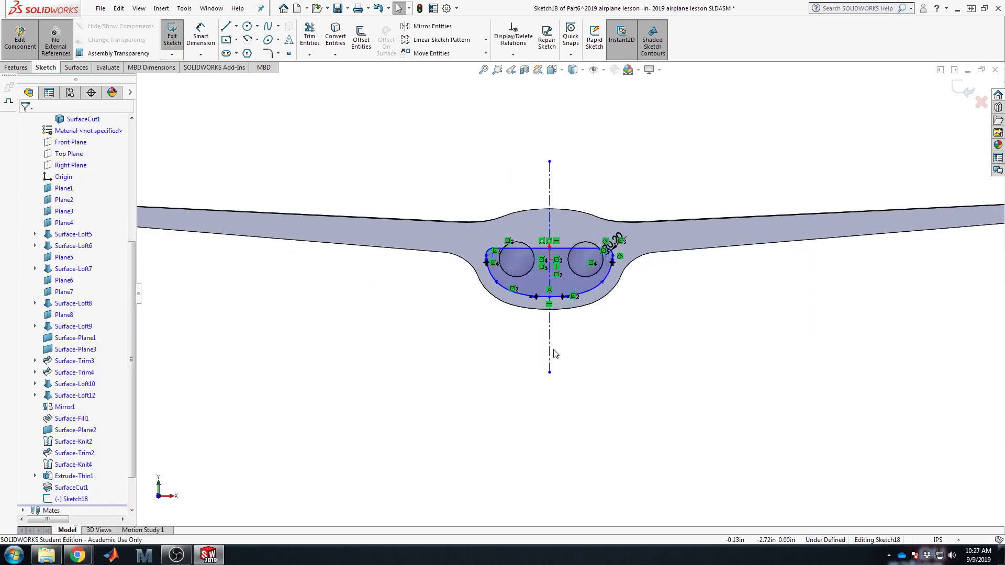
scroll(499, 309, "up", 1)
scroll(393, 112, "down", 1)
scroll(381, 116, "up", 1)
Step: Try offsetting individual wing edges, then cancel those partial offsets
left_click(360, 47)
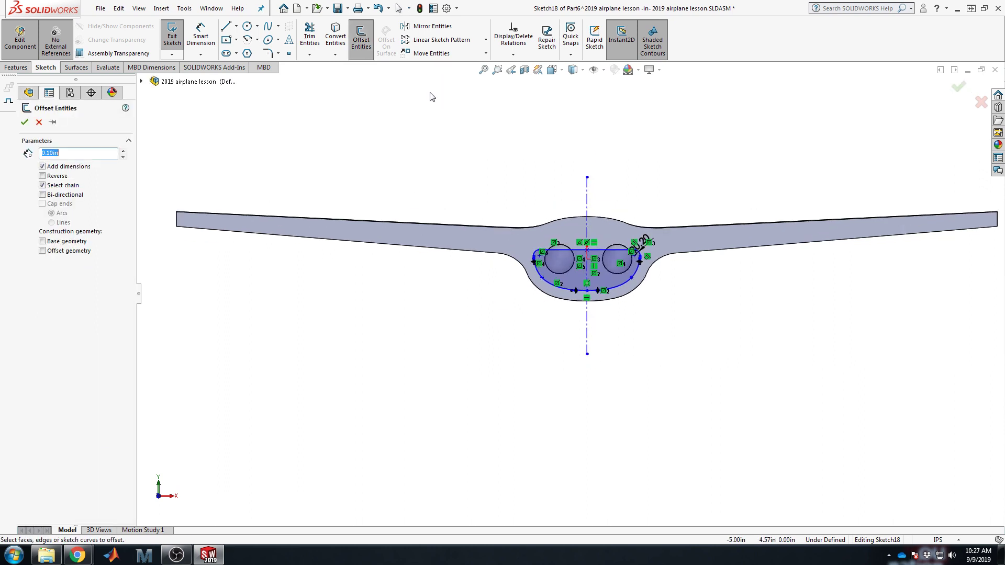
scroll(257, 239, "down", 3)
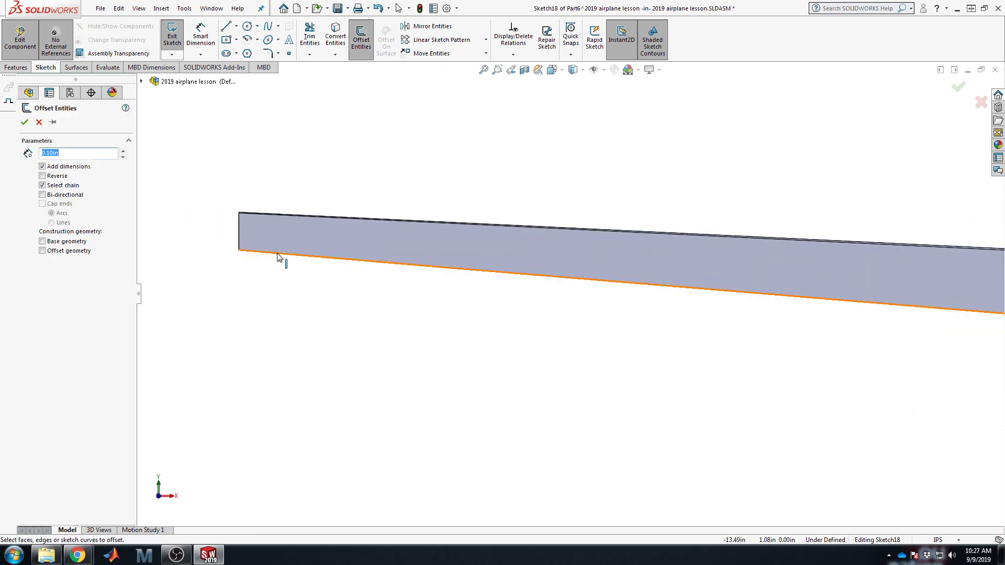
left_click(277, 253)
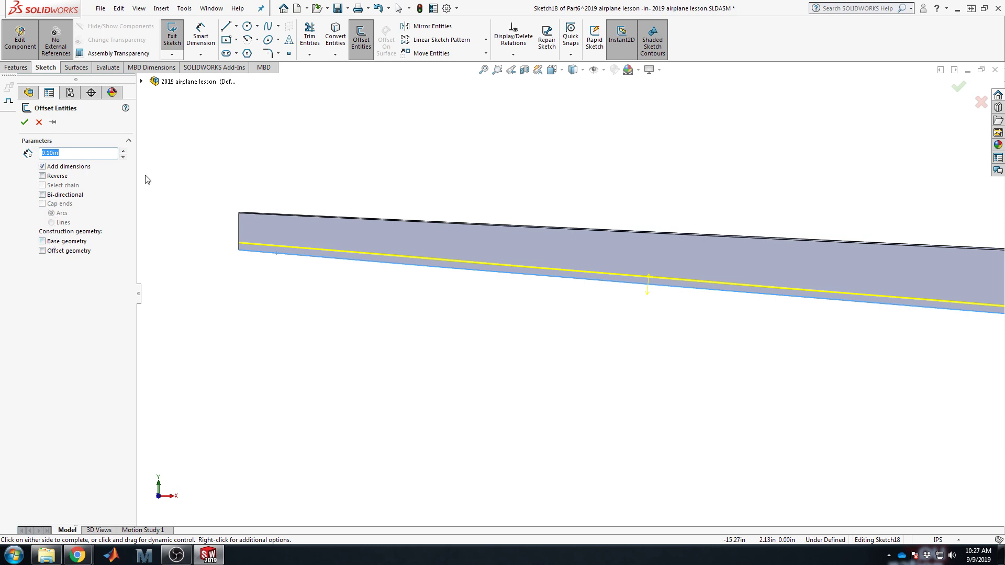
left_click(38, 121)
left_click(361, 37)
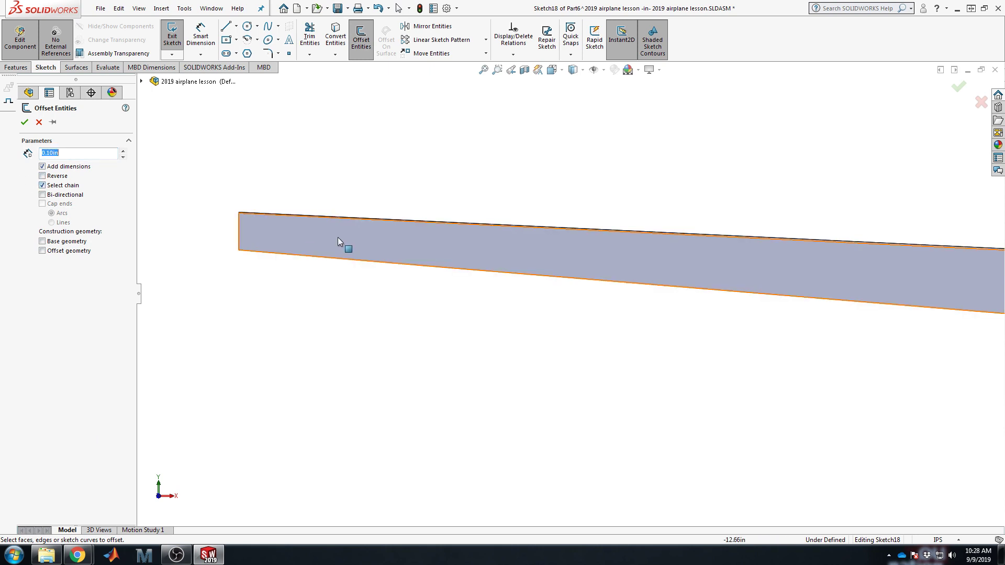
left_click(333, 261)
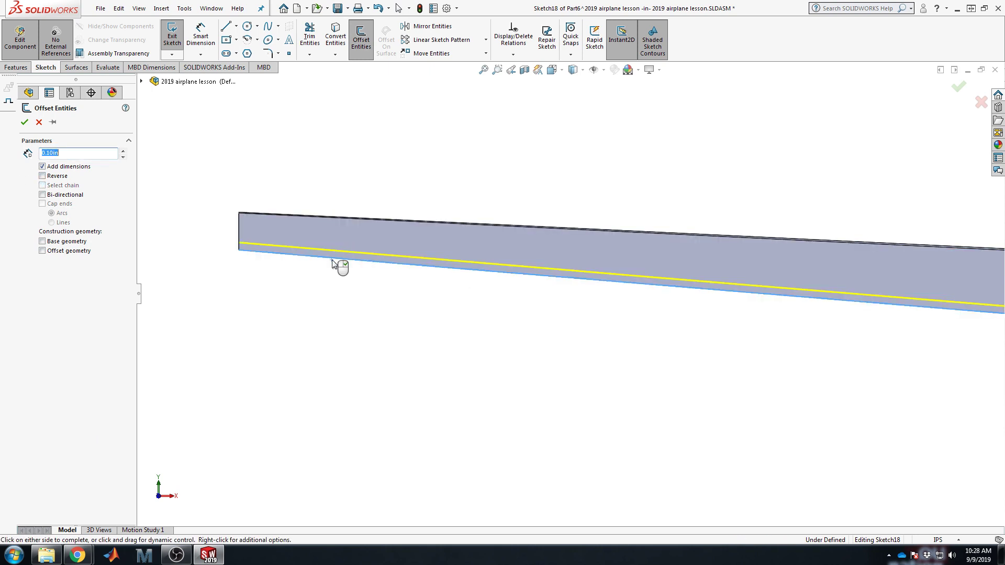
left_click(239, 235)
scroll(266, 224, "down", 3)
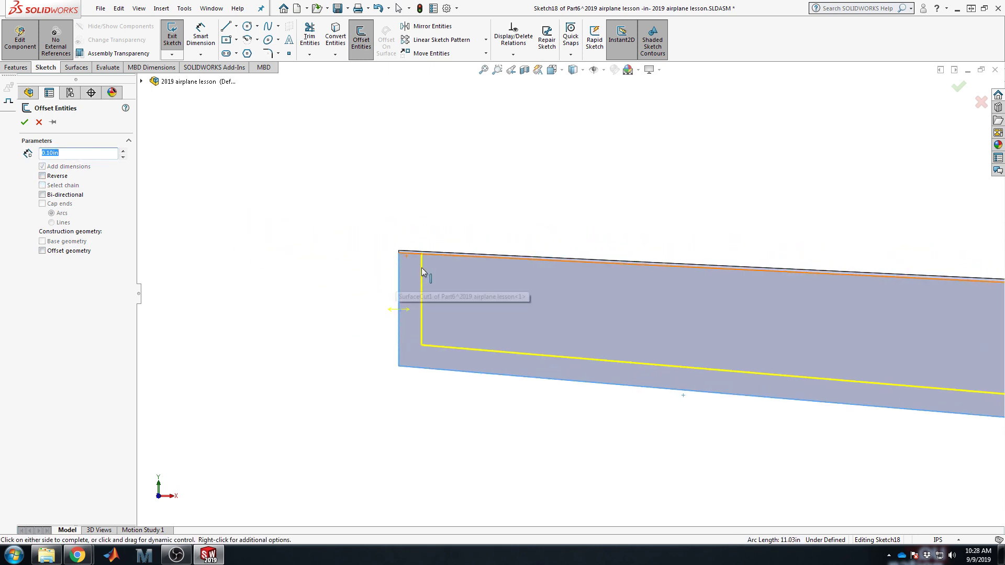
left_click(38, 122)
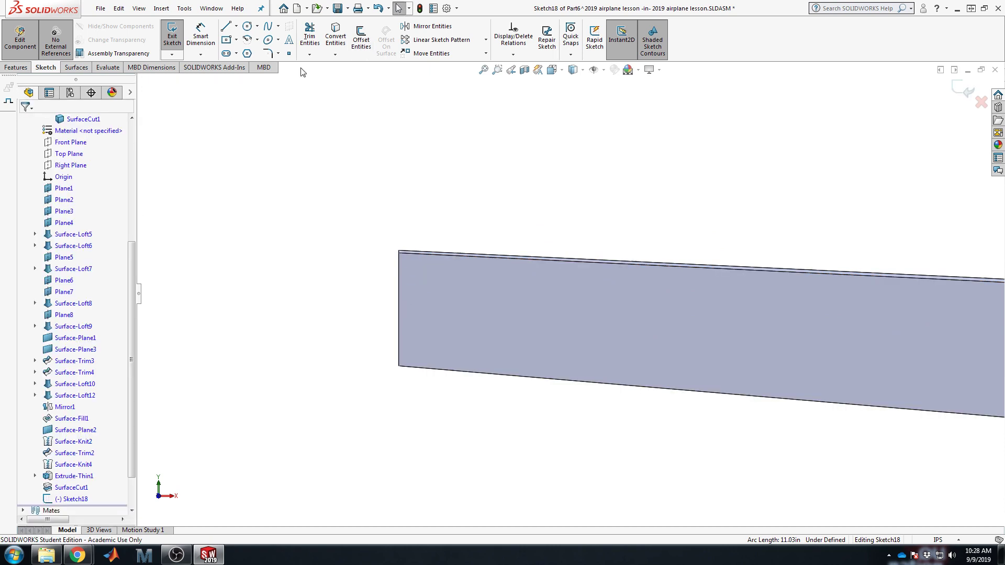
Step: Preview a 0.10 in Offset Entities of the whole part face's outline
left_click(361, 39)
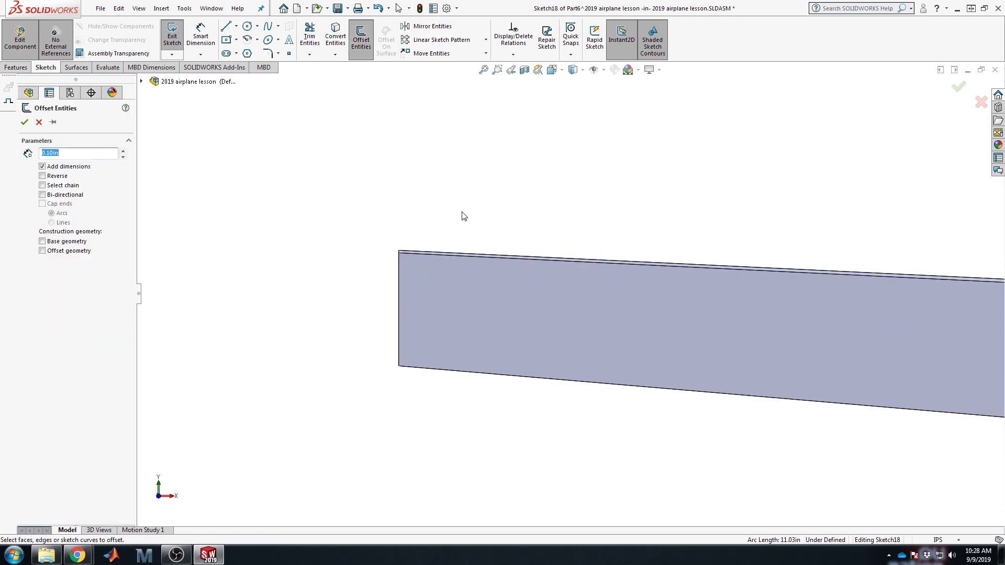
left_click(474, 310)
scroll(561, 331, "up", 8)
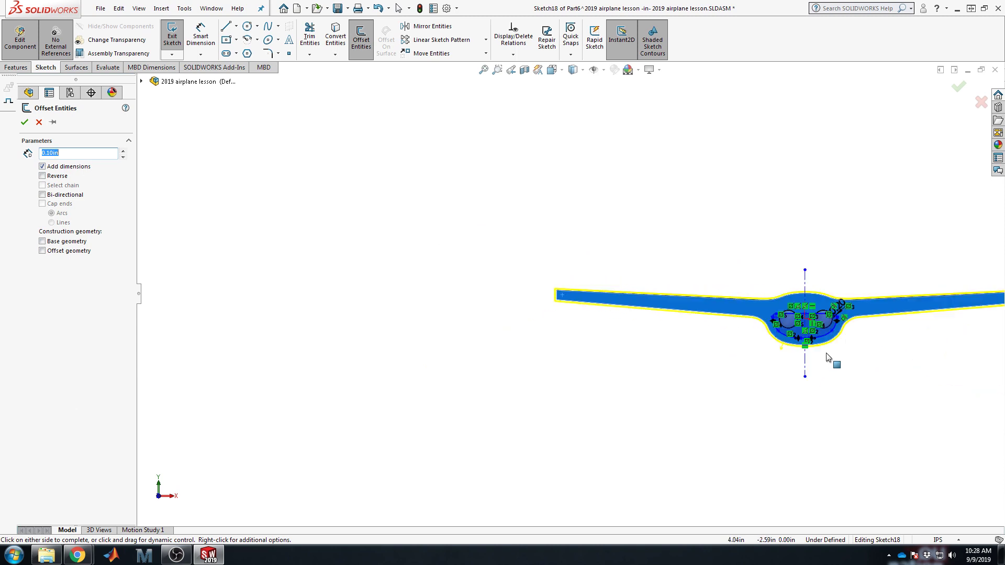
scroll(769, 309, "down", 3)
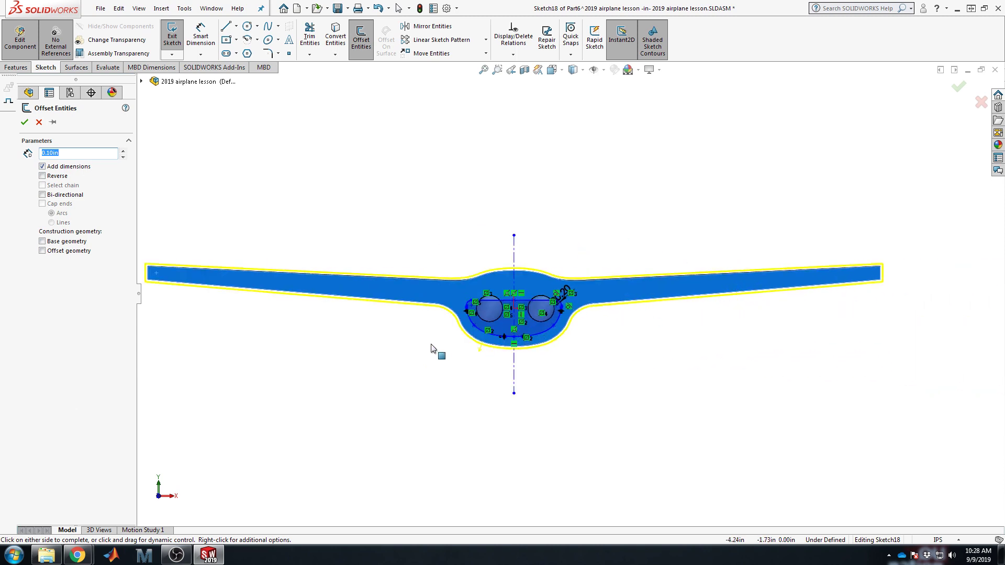
Step: Reverse the outline offset to run inward and set its distance to 0.10 in
left_click(42, 177)
scroll(281, 264, "down", 2)
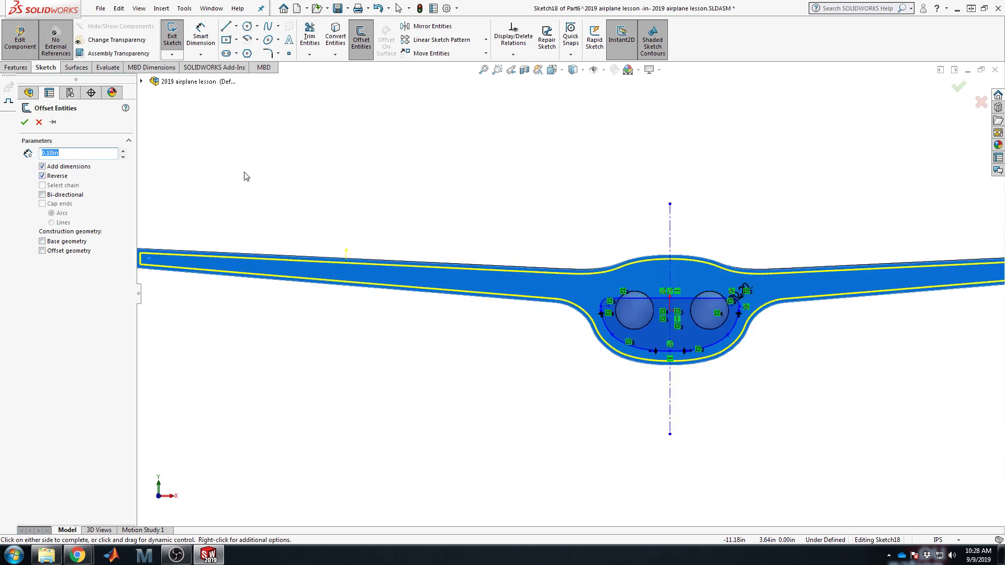
scroll(727, 324, "up", 4)
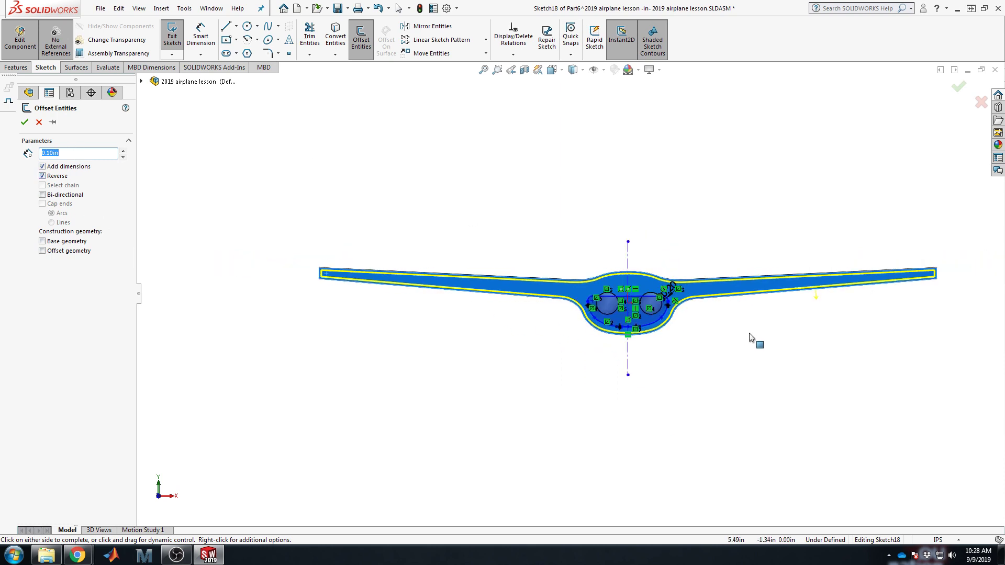
scroll(747, 320, "down", 1)
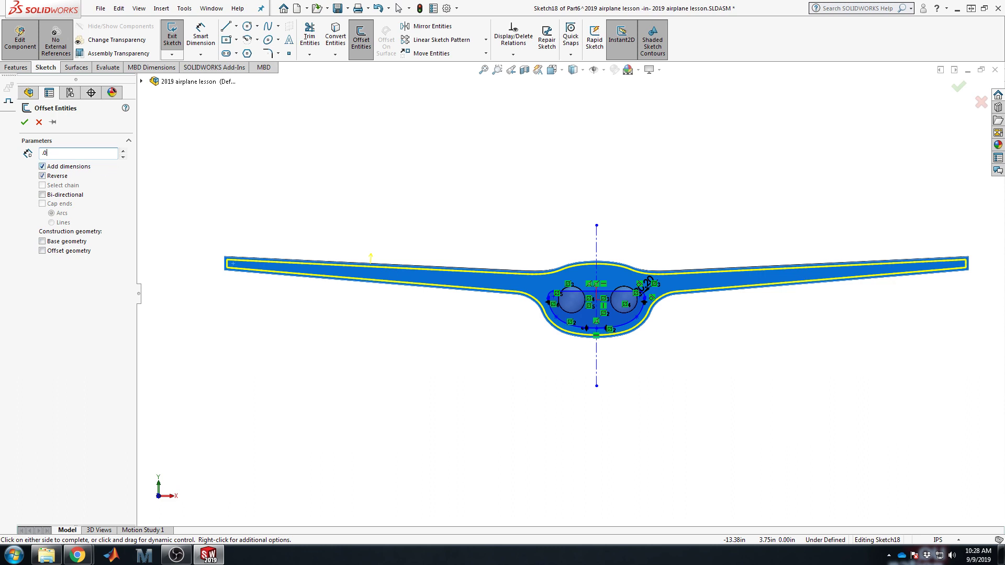
key("Return")
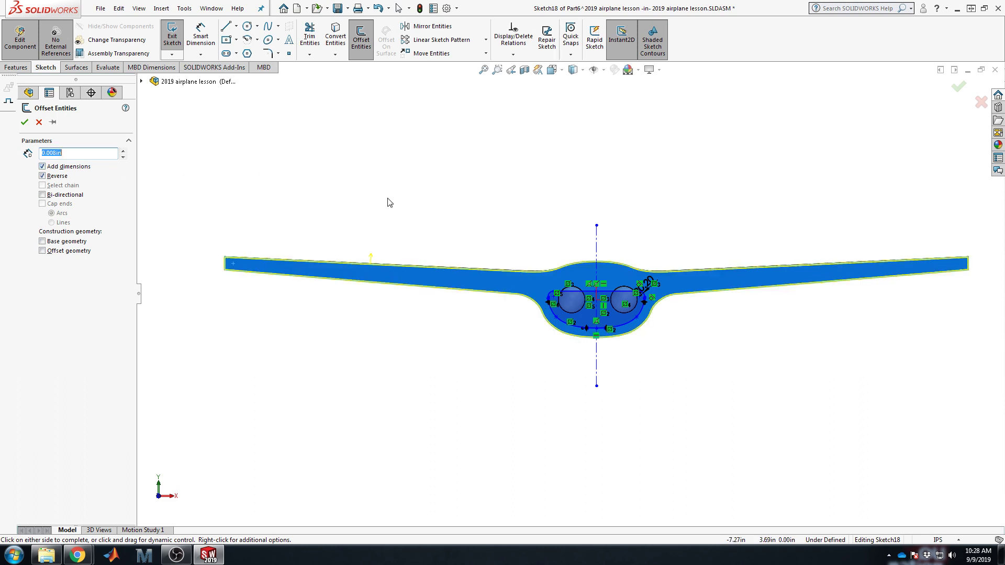
scroll(421, 279, "down", 5)
scroll(571, 312, "up", 3)
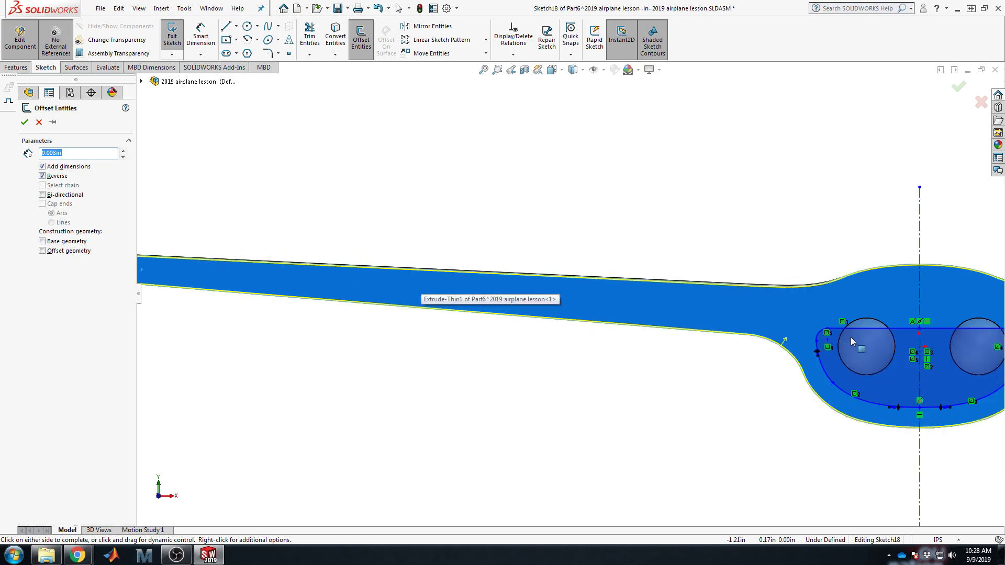
scroll(850, 339, "up", 4)
scroll(702, 298, "down", 4)
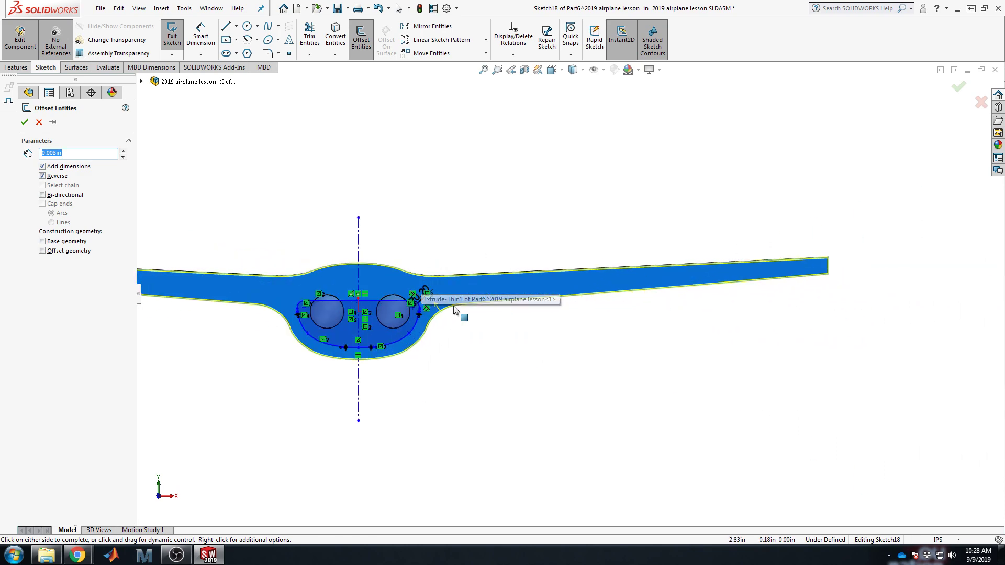
scroll(288, 321, "down", 5)
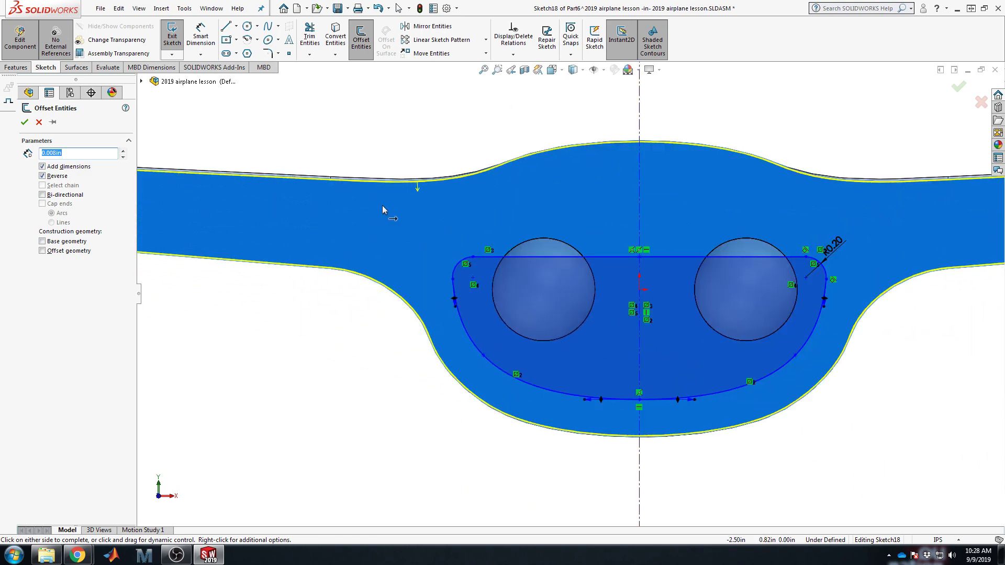
scroll(382, 207, "down", 5)
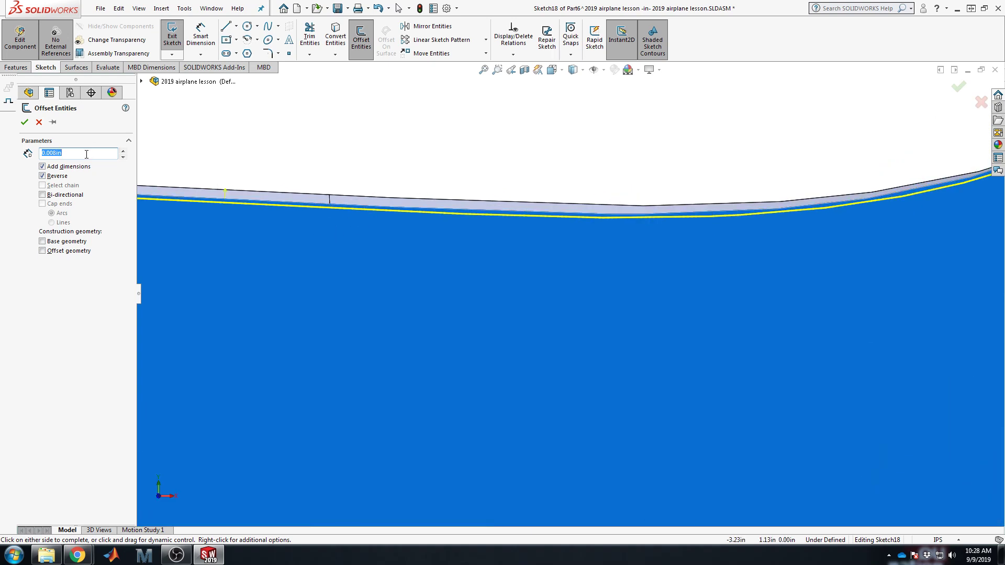
type("1")
key("Return")
scroll(561, 316, "up", 10)
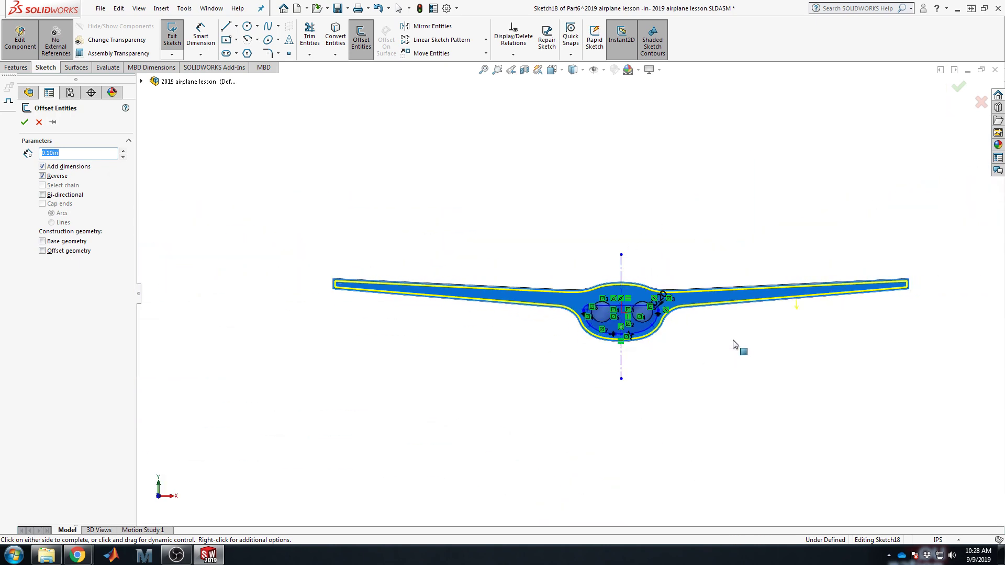
scroll(687, 314, "up", 3)
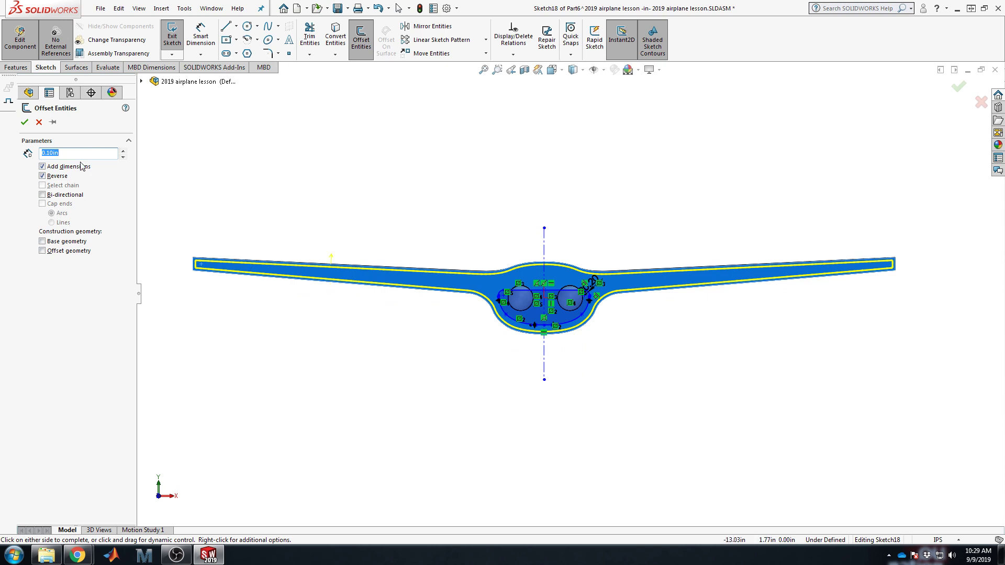
Step: Apply the inward offset, exit Sketch18, and start an Extruded Cut using Sketch18
left_click(24, 122)
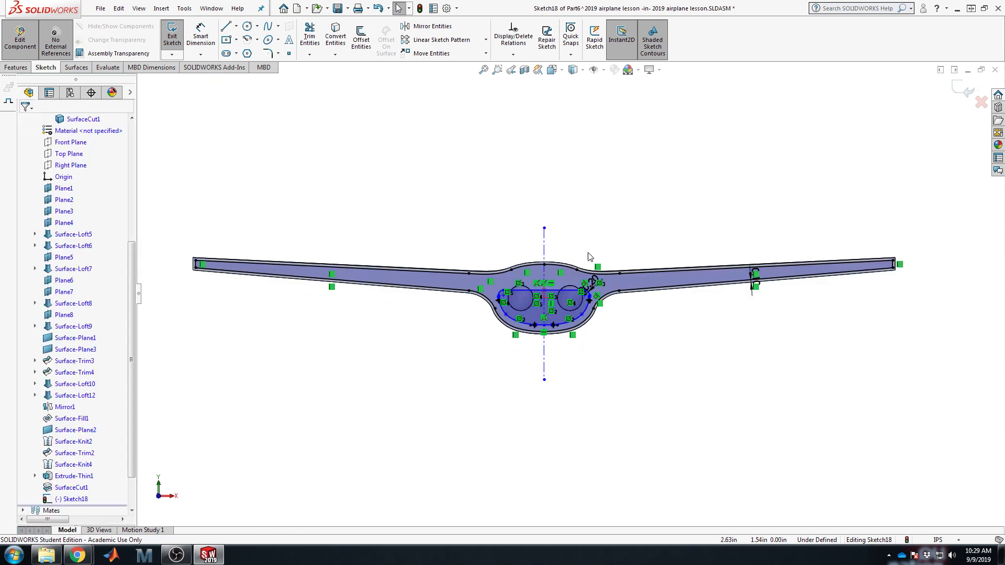
left_click(963, 93)
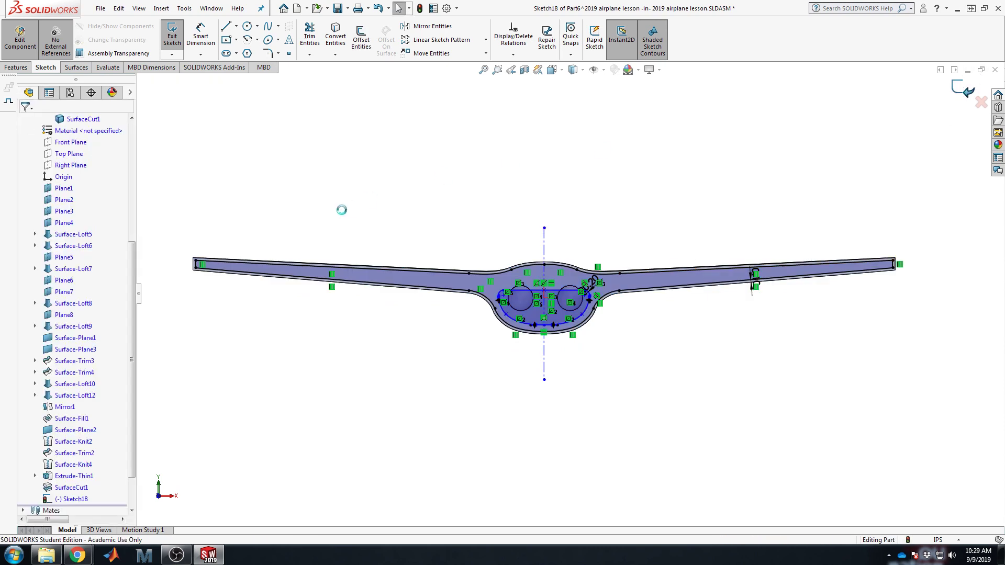
left_click(17, 67)
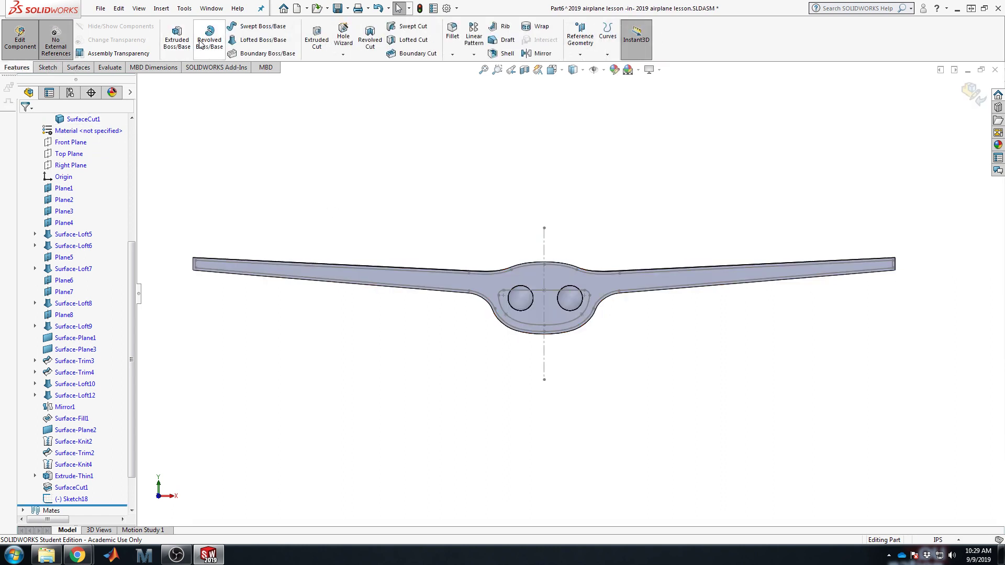
left_click(314, 46)
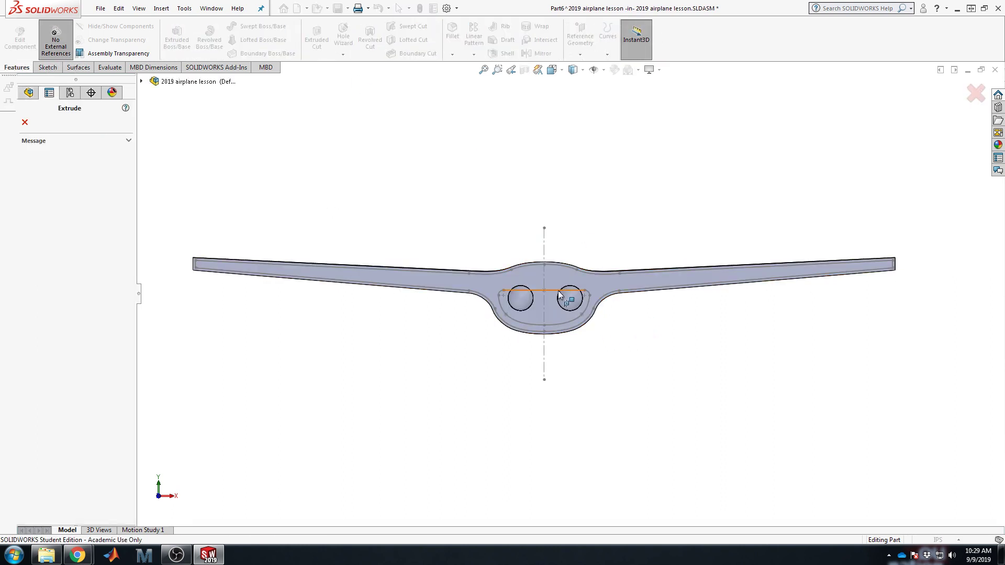
left_click(141, 81)
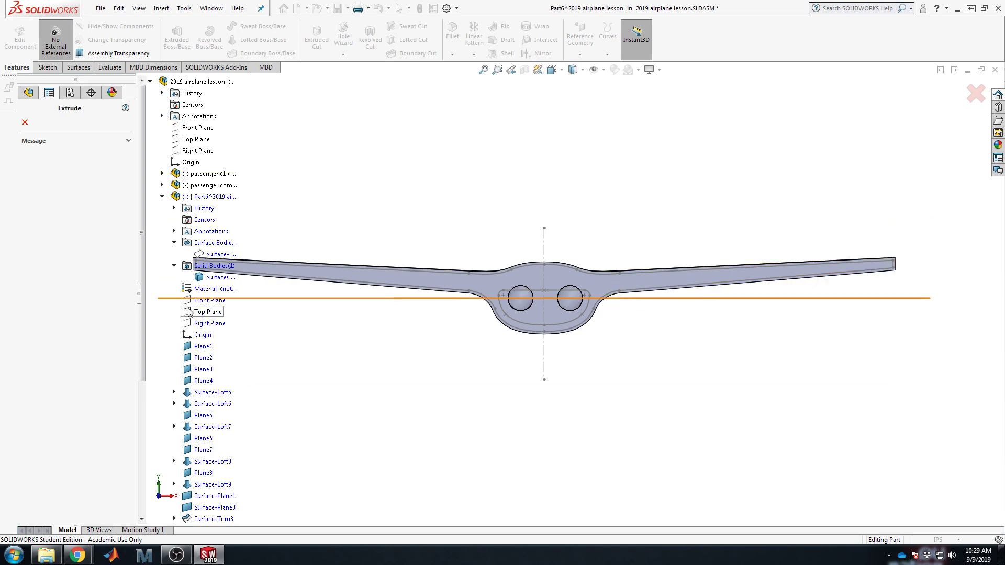
scroll(180, 220, "down", 5)
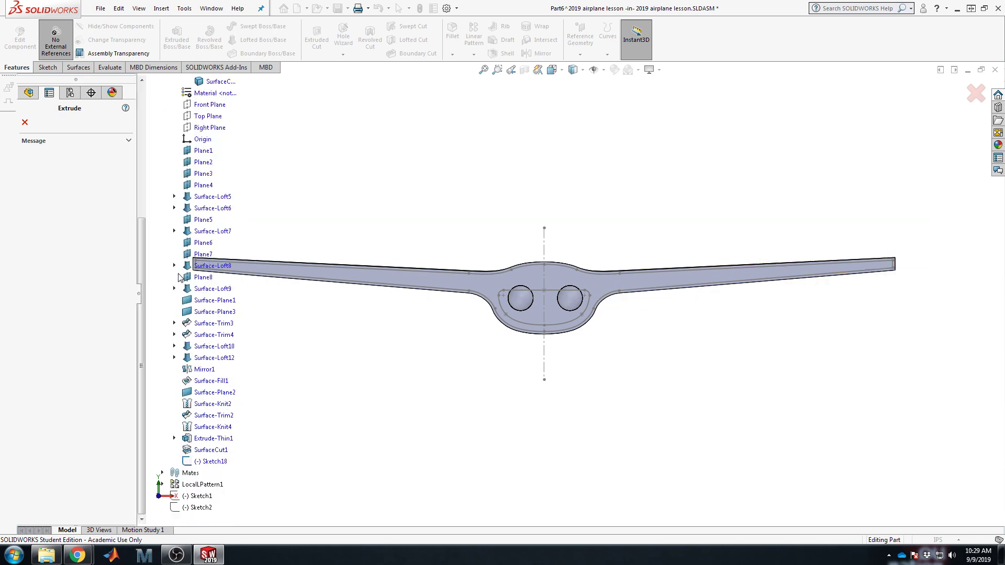
left_click(215, 462)
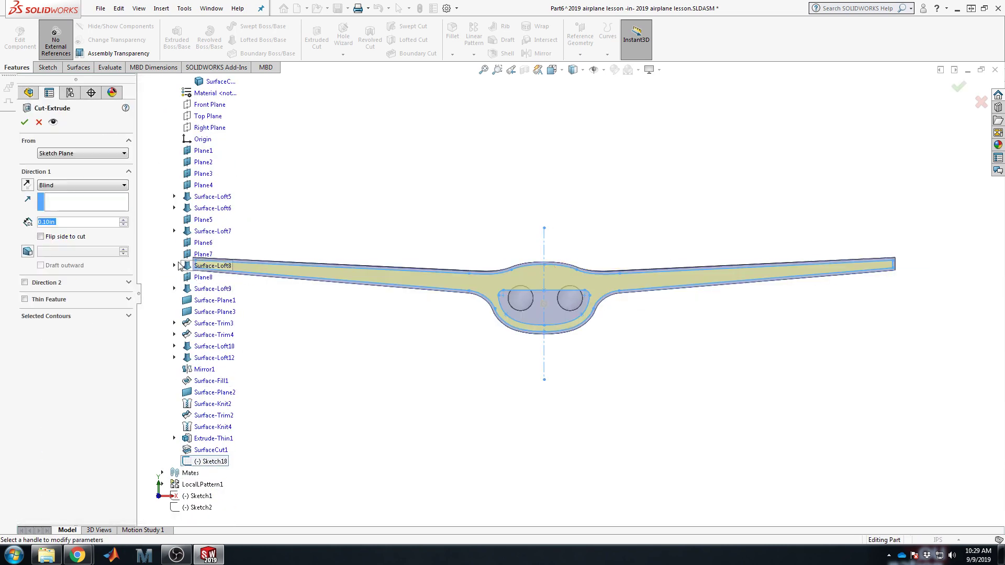
Step: Flip the side to cut in isometric view and create Cut-Extrude1
scroll(475, 297, "down", 5)
scroll(608, 320, "up", 3)
scroll(704, 340, "up", 2)
scroll(586, 298, "down", 4)
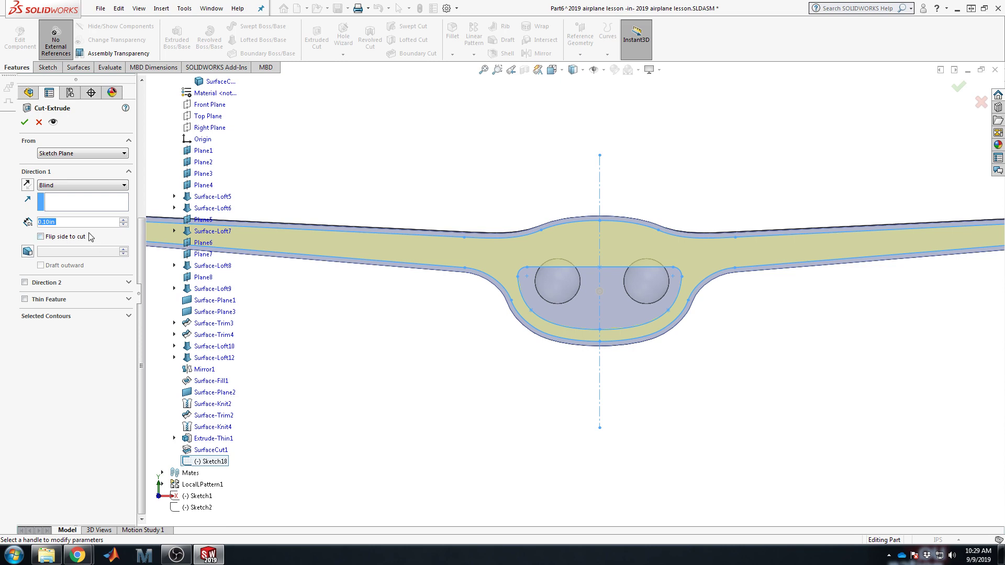
key("ctrl+7")
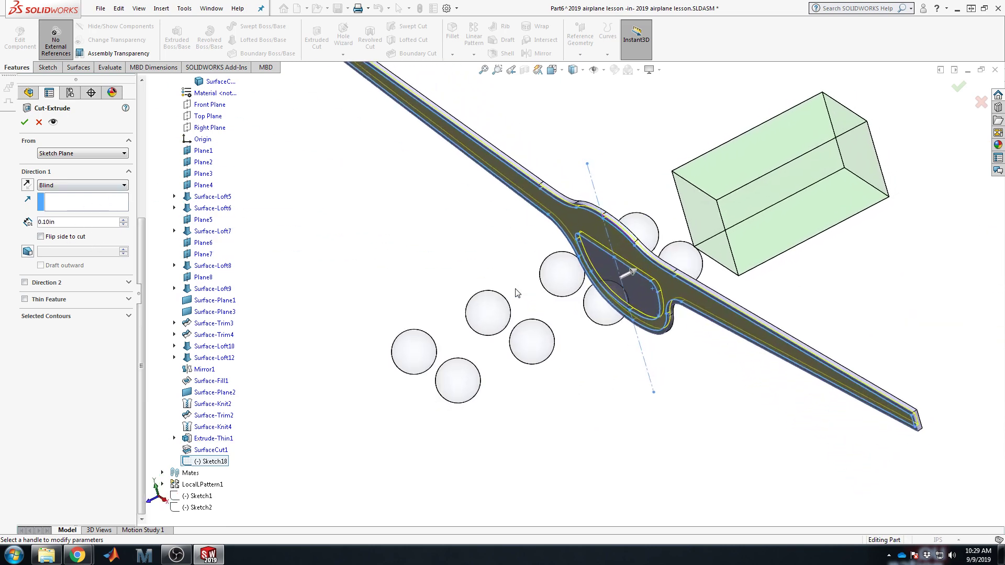
left_click(55, 239)
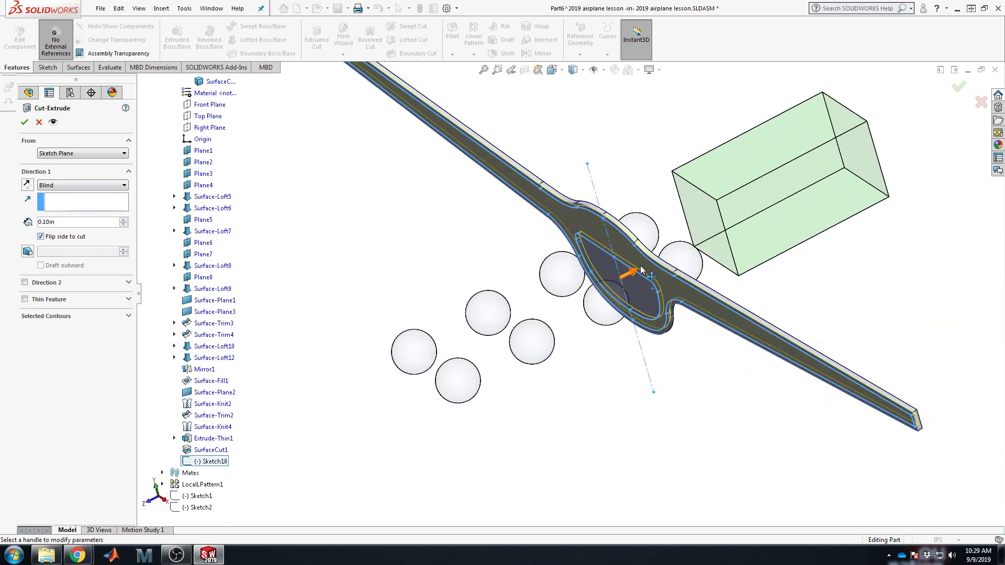
middle_click_drag(649, 226, 673, 209)
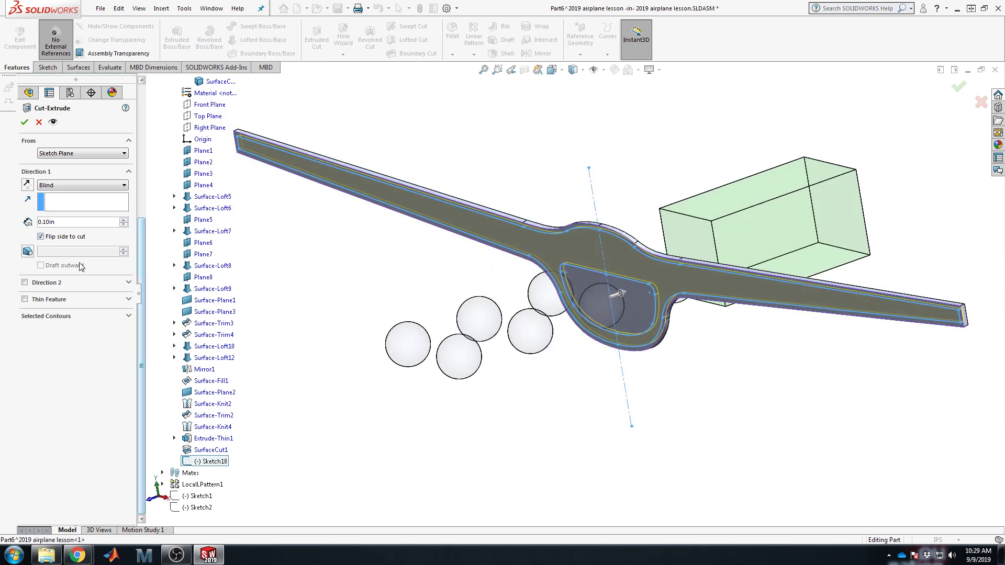
left_click(63, 239)
left_click(63, 239)
left_click(22, 122)
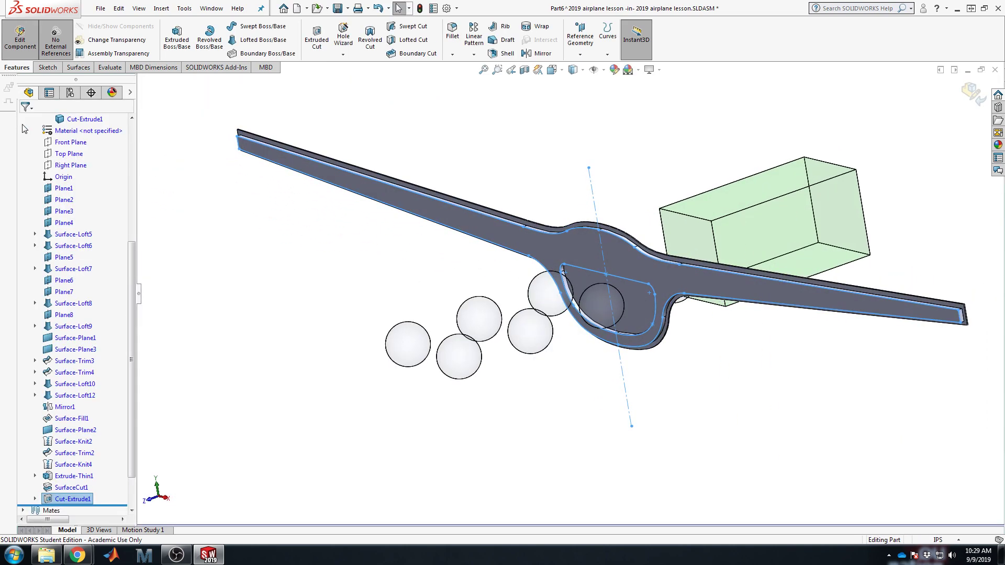
Step: Change Cut-Extrude1's end condition to Through All and orbit to check the wing
key("ctrl+4")
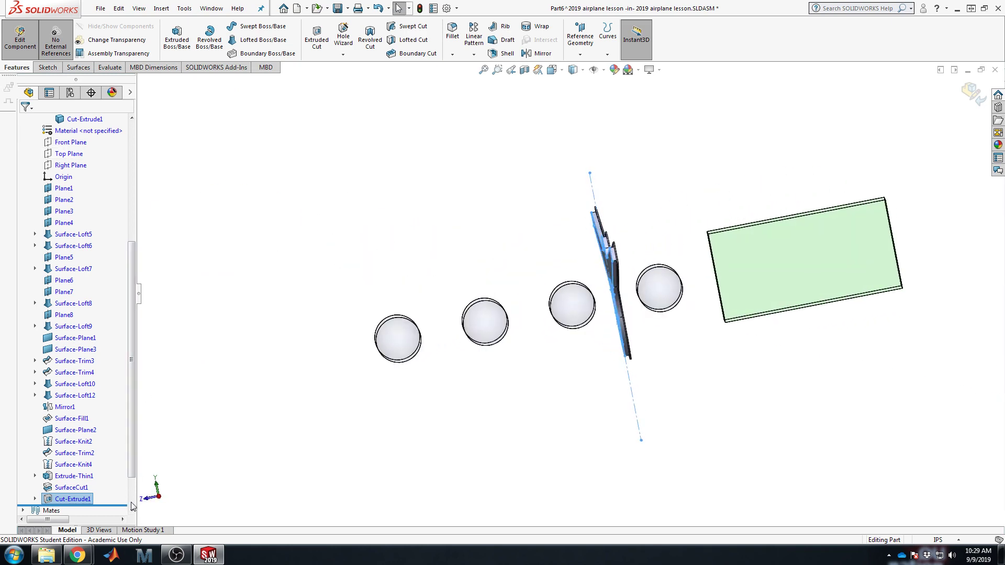
right_click(96, 505)
left_click(74, 320)
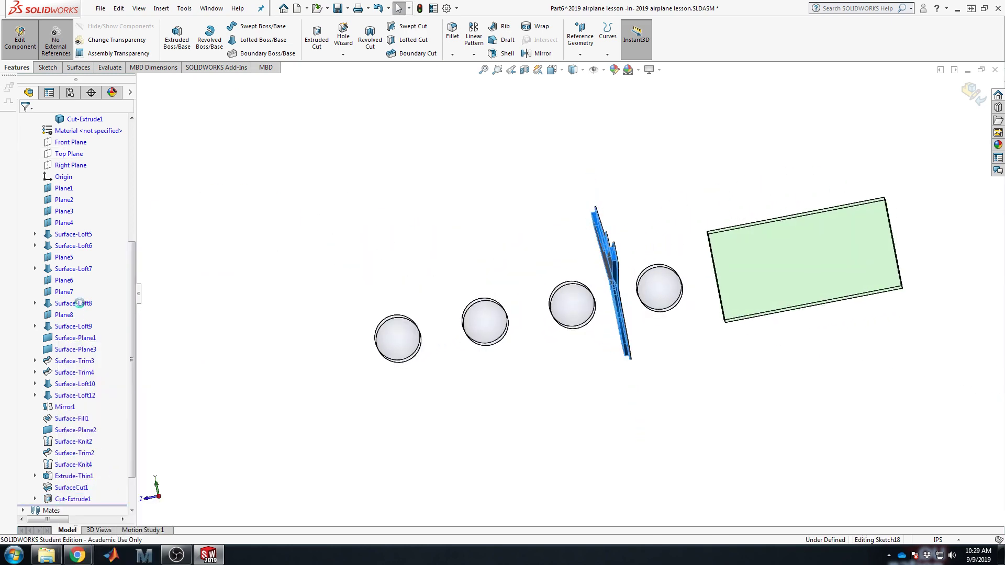
left_click(83, 186)
left_click(57, 201)
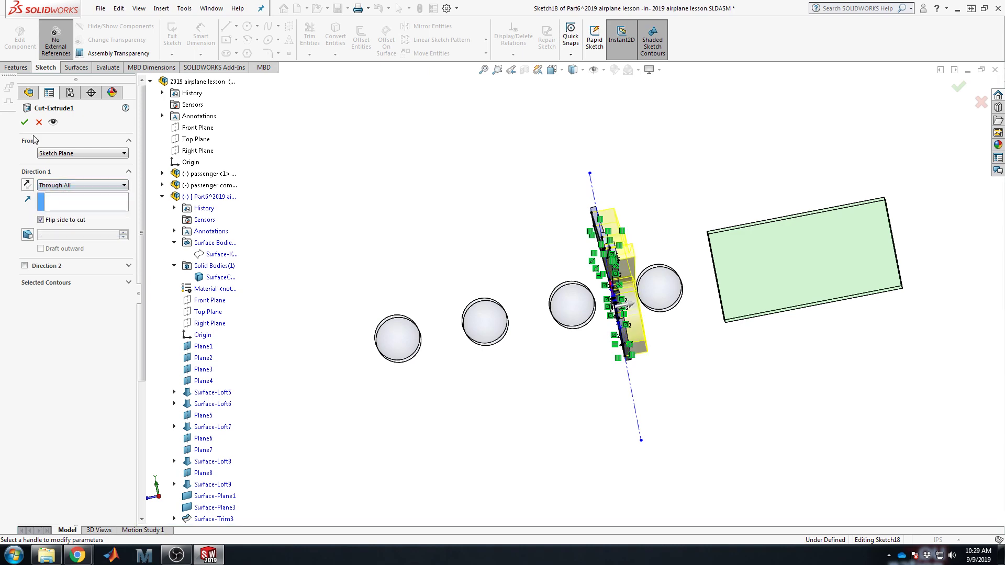
key("Return")
middle_click_drag(516, 281, 668, 251)
scroll(733, 328, "down", 5)
middle_click_drag(733, 328, 289, 248)
Step: Show the hidden Surface-Knit4 skin and orbit around the hollowed spar frame inside
scroll(73, 261, "up", 6)
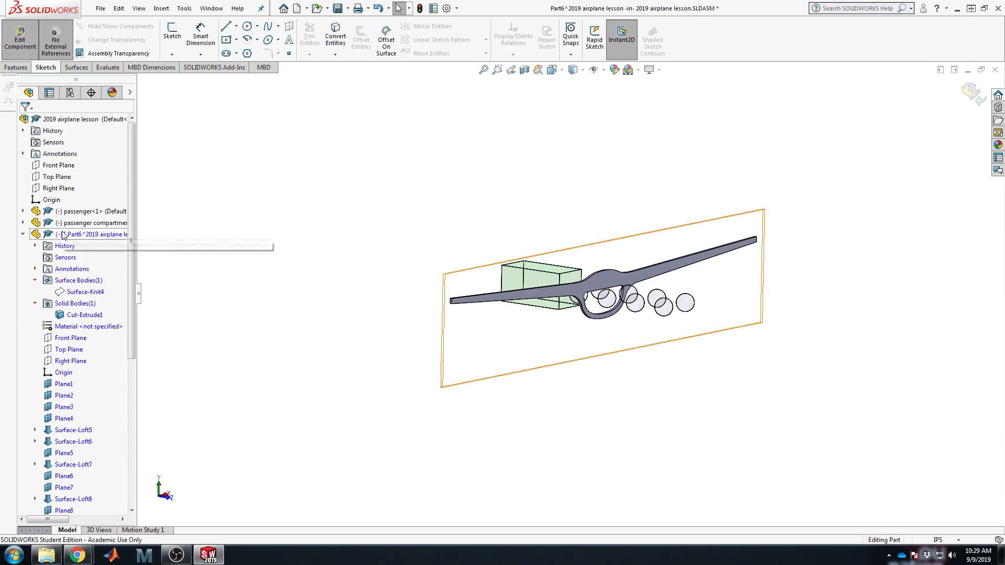
right_click(83, 296)
left_click(151, 273)
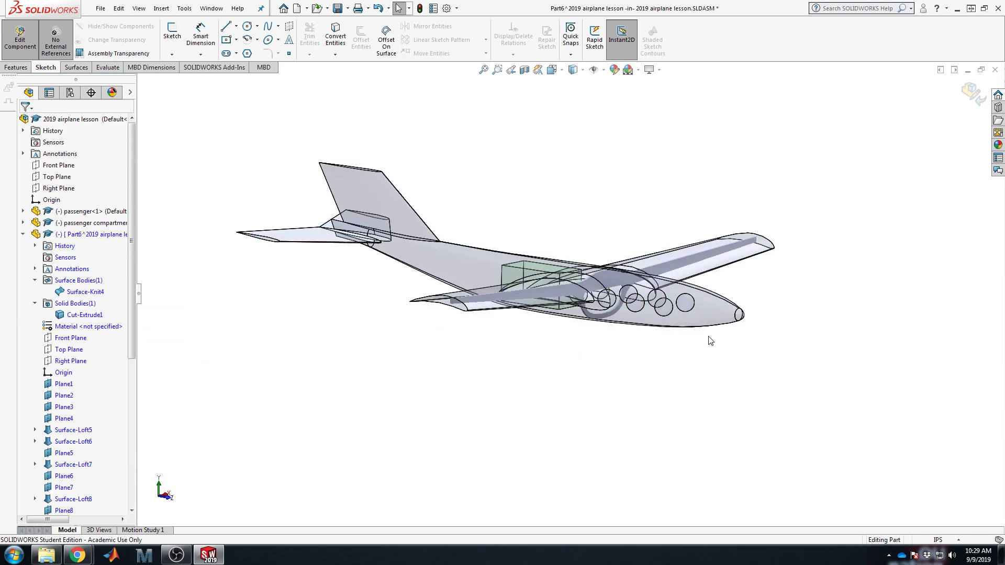
middle_click_drag(855, 300, 800, 293)
scroll(361, 285, "down", 10)
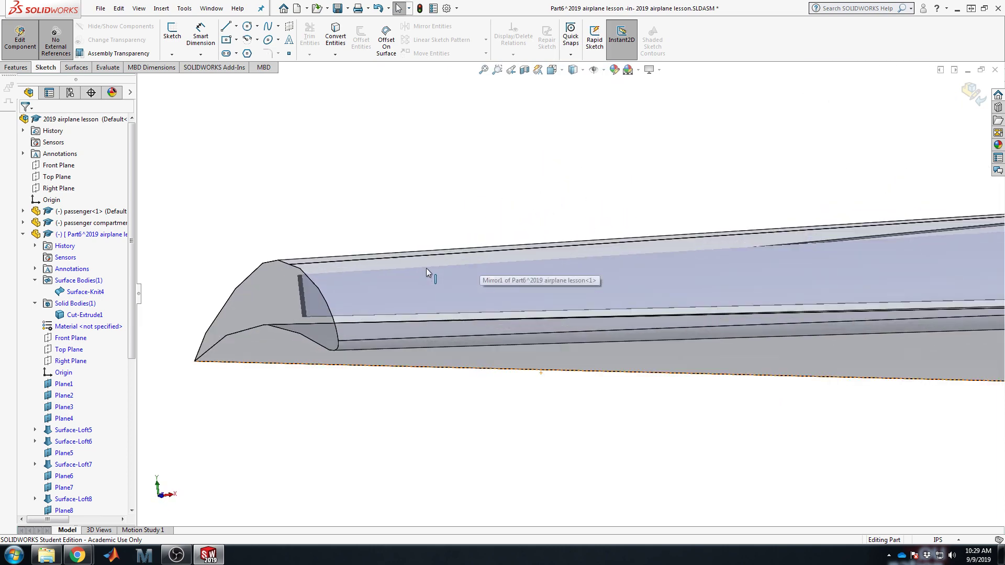
mouse_move(425, 308)
middle_mouse_down()
mouse_move(403, 291)
mouse_move(391, 314)
mouse_move(394, 287)
mouse_move(521, 272)
mouse_move(482, 308)
mouse_move(450, 315)
mouse_move(586, 309)
middle_mouse_up()
scroll(521, 272, "up", 5)
scroll(624, 304, "up", 5)
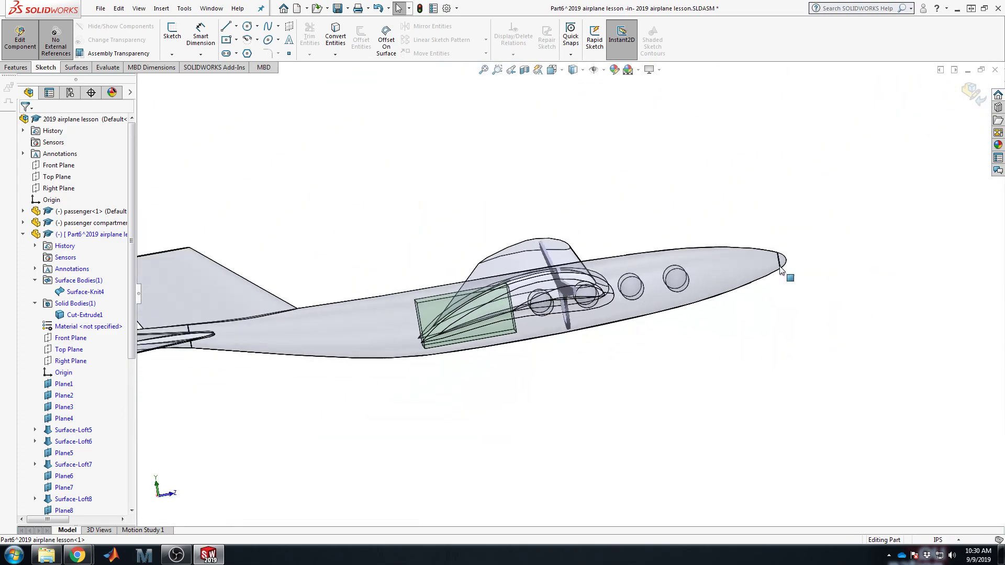
middle_click_drag(780, 270, 644, 365)
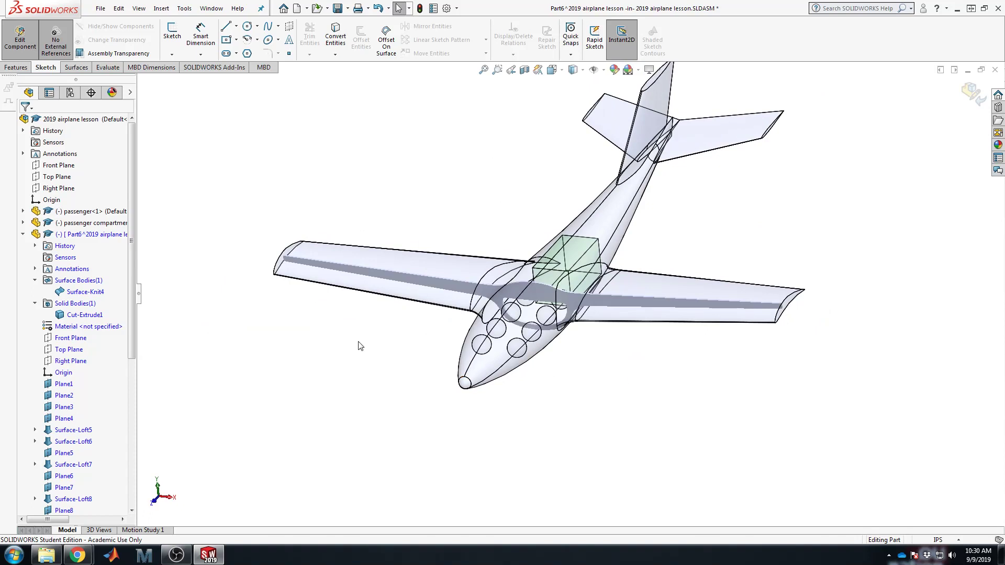
Step: Start a new sketch on a tree plane, viewed from the top with the whole airplane shown
left_click(172, 32)
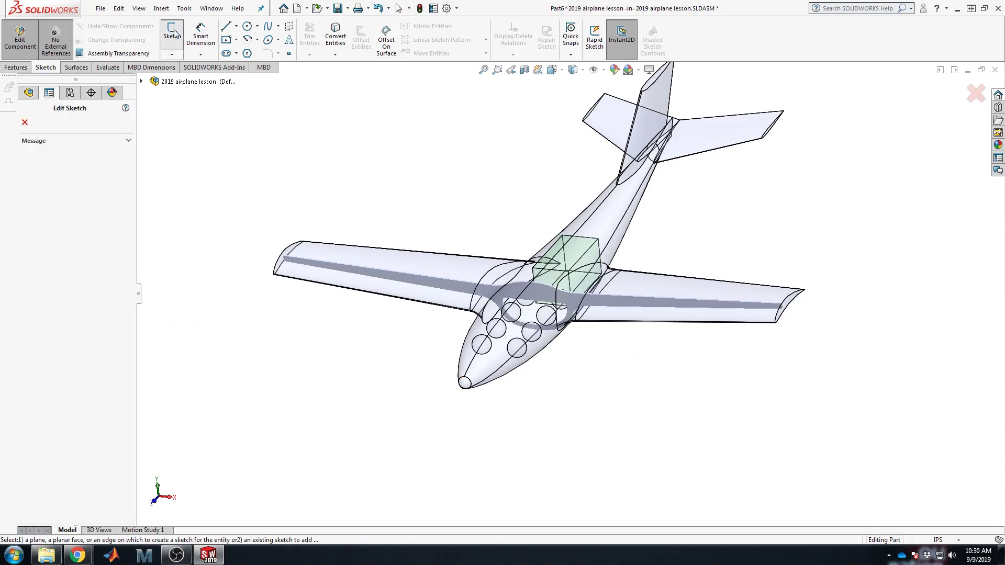
left_click(140, 81)
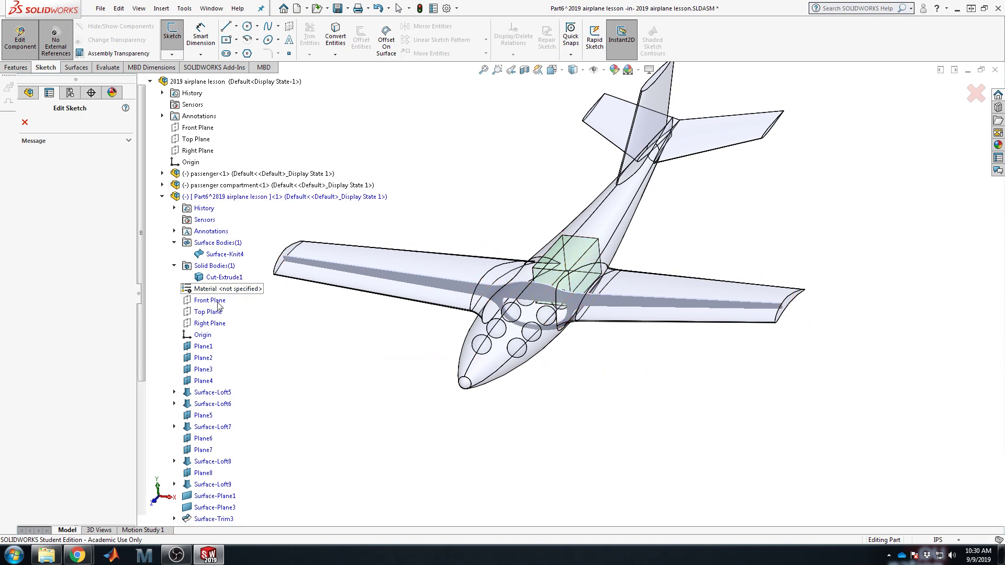
left_click(209, 315)
key("space")
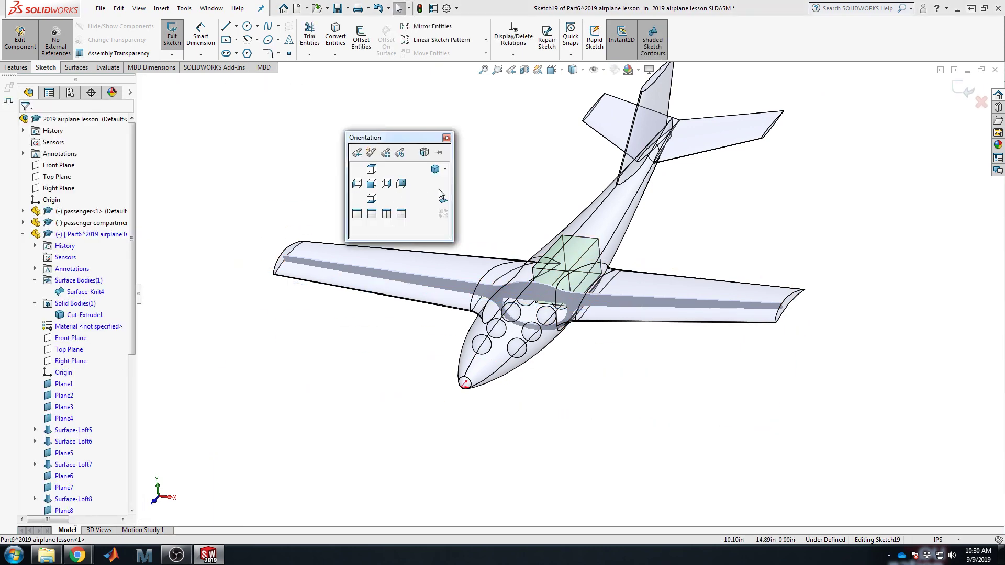
left_click(437, 204)
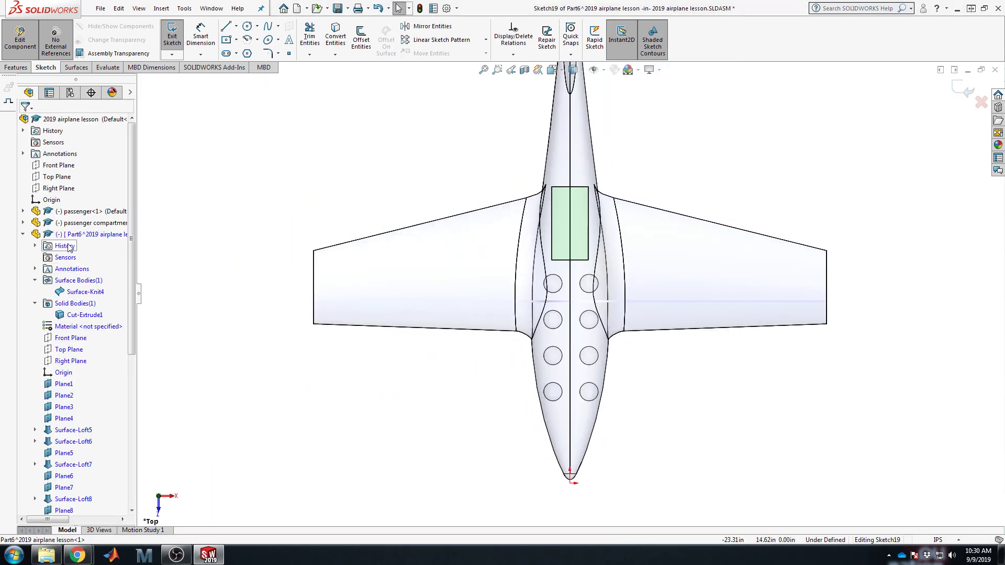
key("z")
key("z")
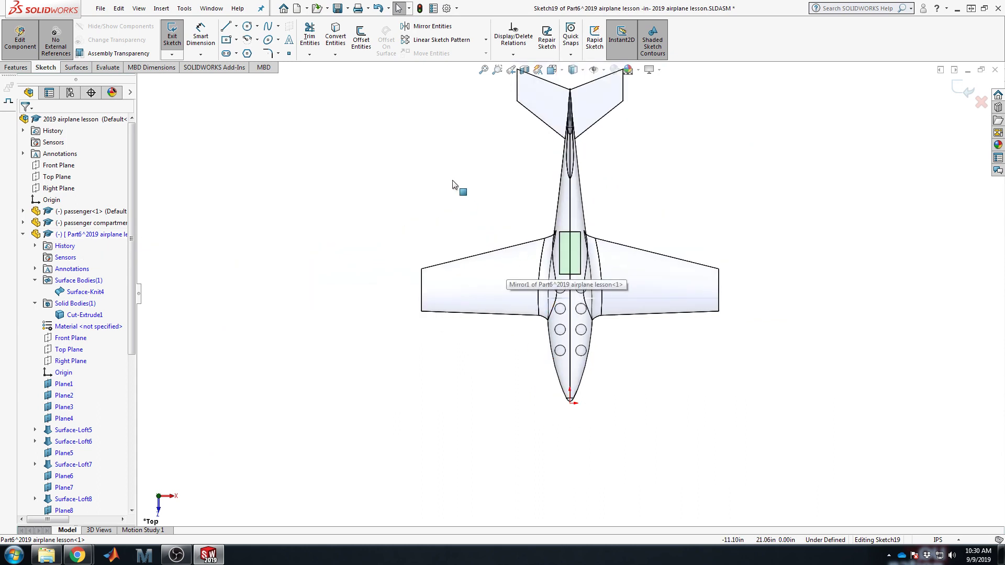
Step: Draw four vertical rib lines across the left wing, starting at the wingtip
key("l")
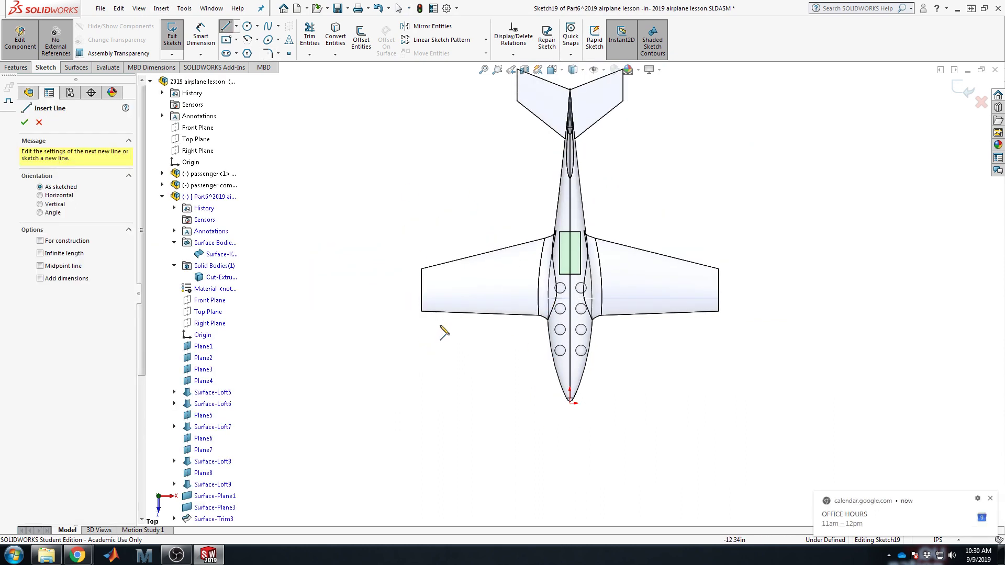
left_click(423, 322)
scroll(421, 276, "down", 2)
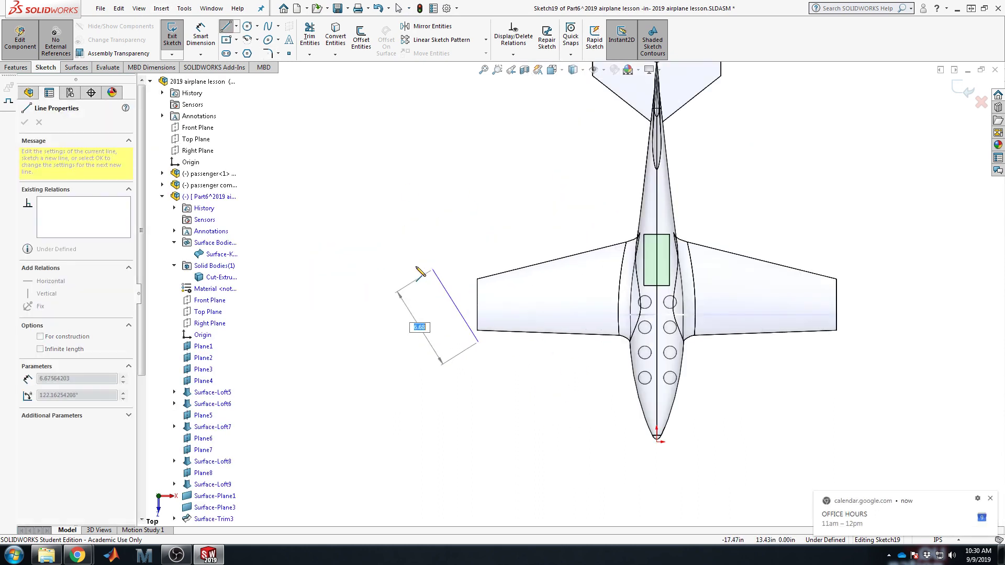
scroll(422, 276, "down", 2)
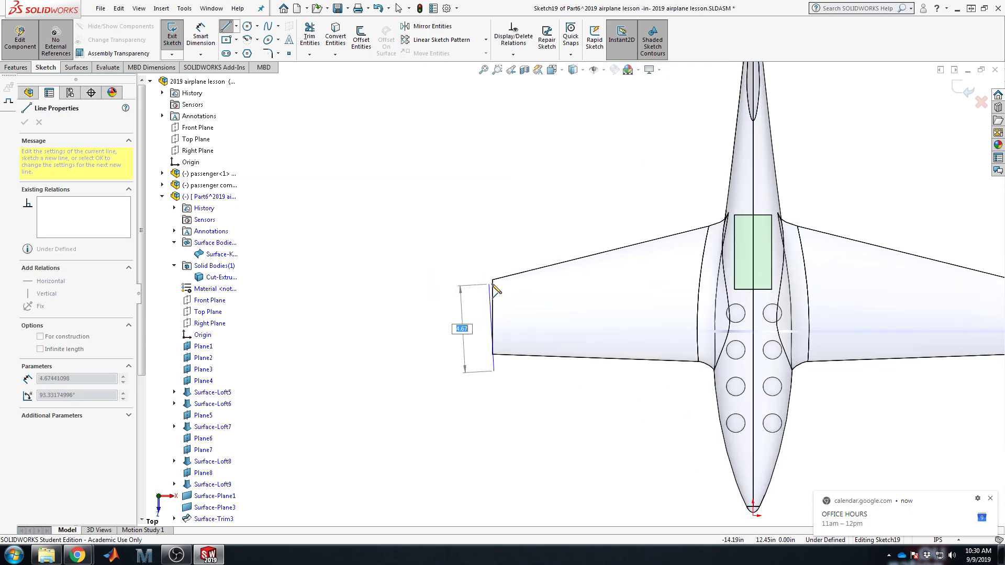
left_click(494, 254)
key("Escape")
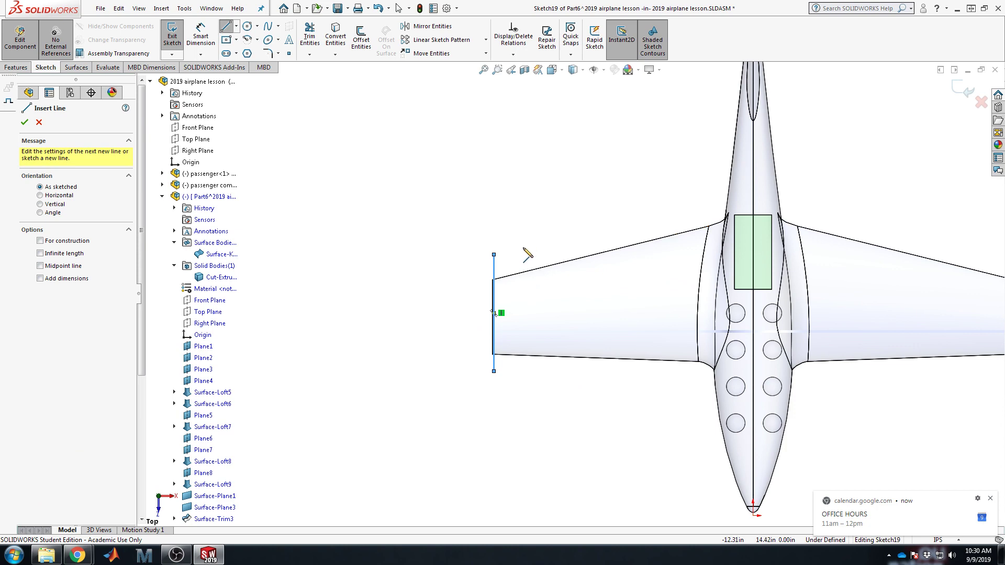
left_click(525, 245)
left_click(524, 384)
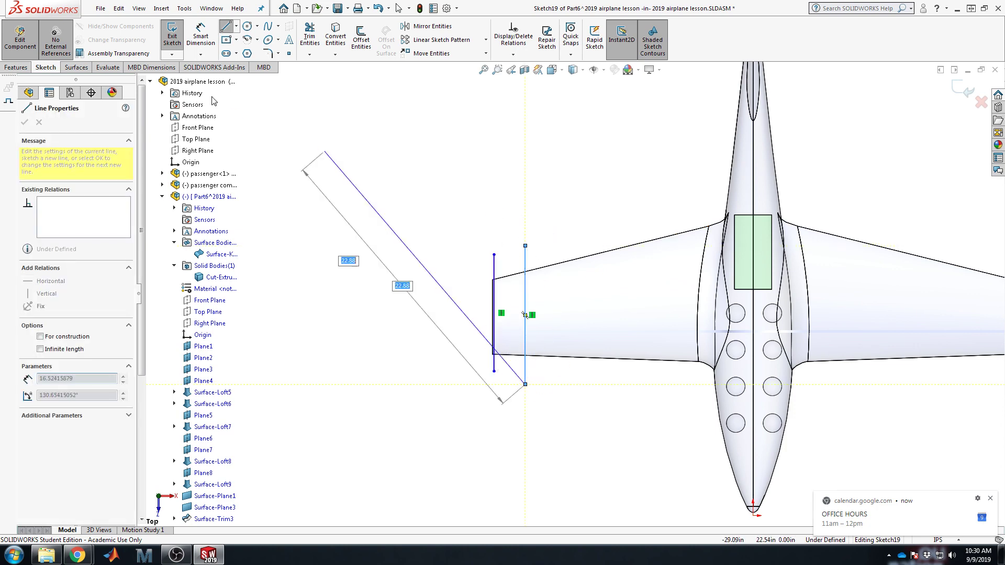
key("Escape")
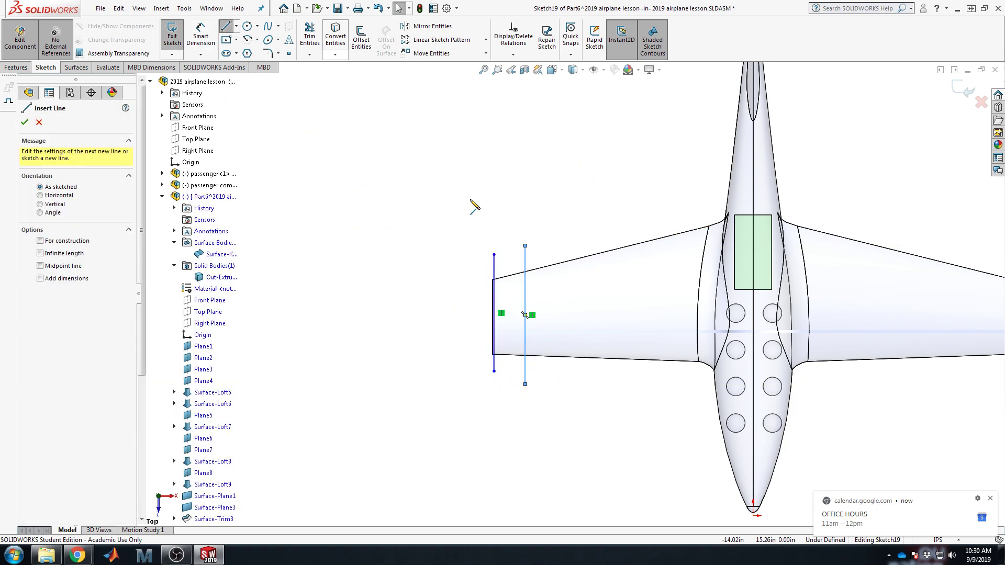
left_click(560, 238)
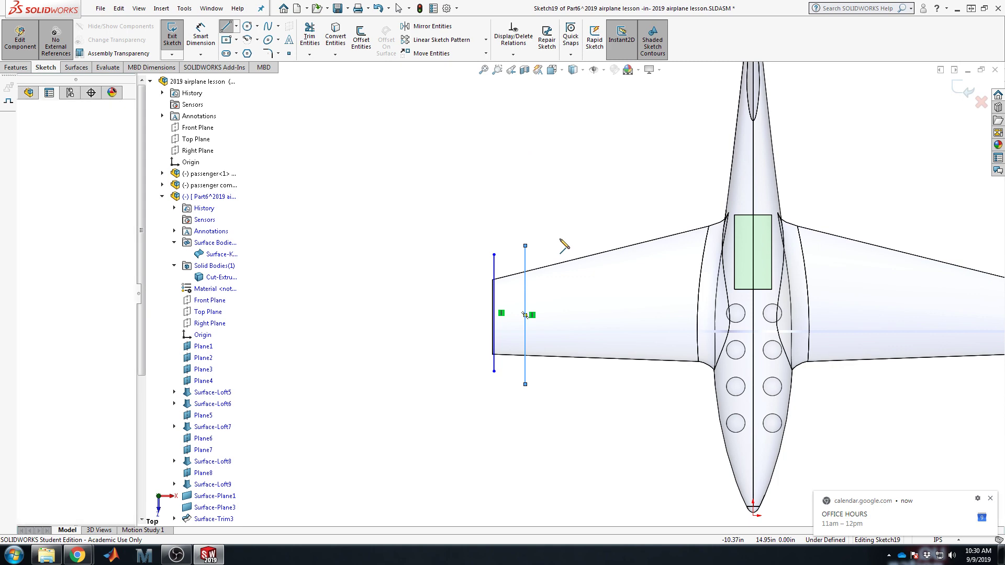
left_click(560, 385)
key("Escape")
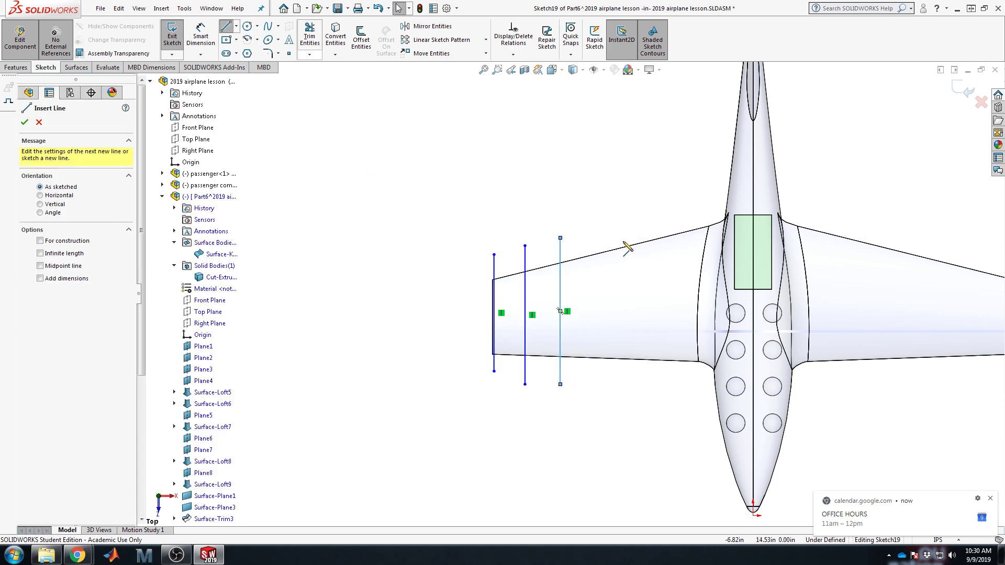
left_click(596, 228)
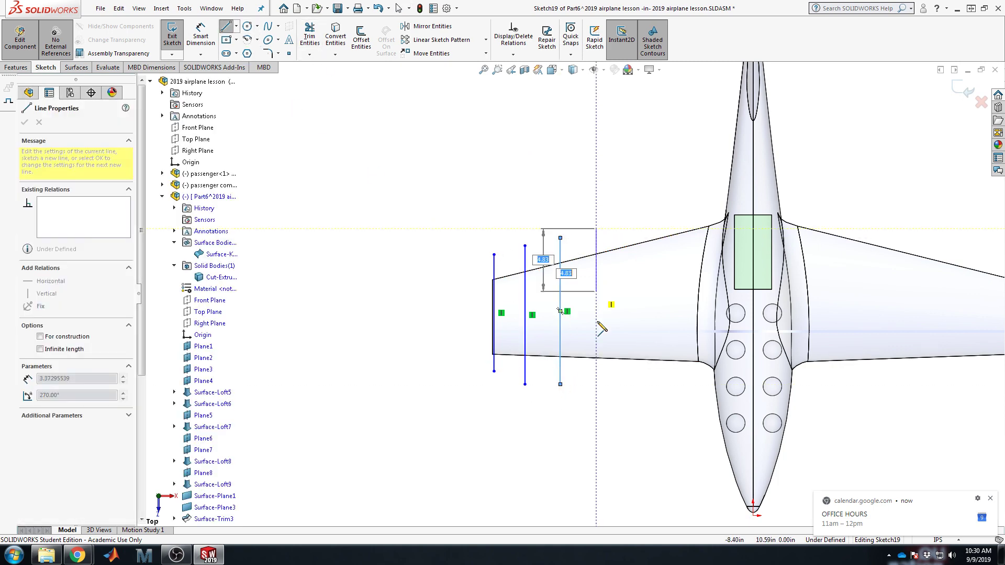
left_click(596, 390)
Step: Draw three more vertical rib lines across the left wing toward the fuselage
key("Escape")
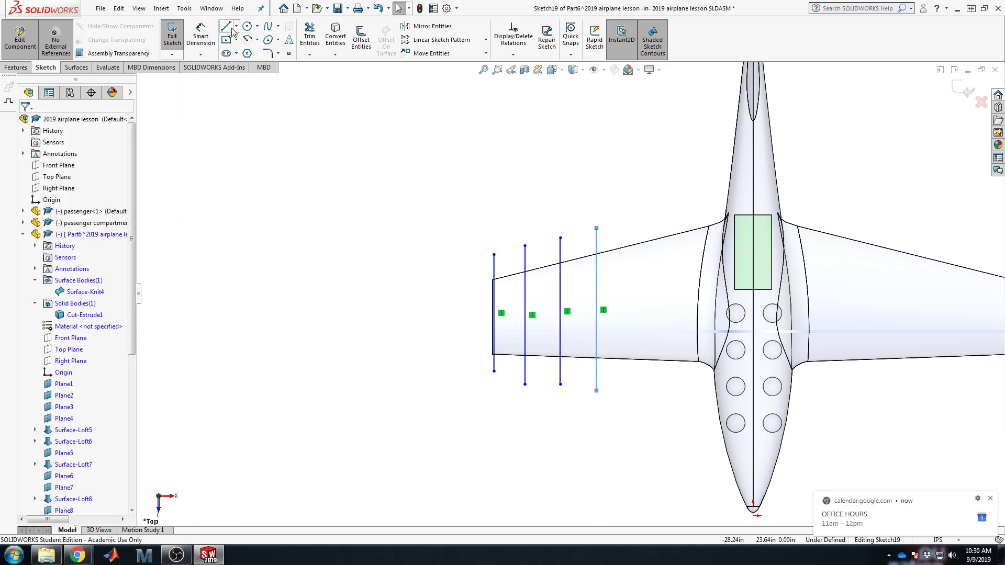
left_click(226, 26)
left_click(631, 221)
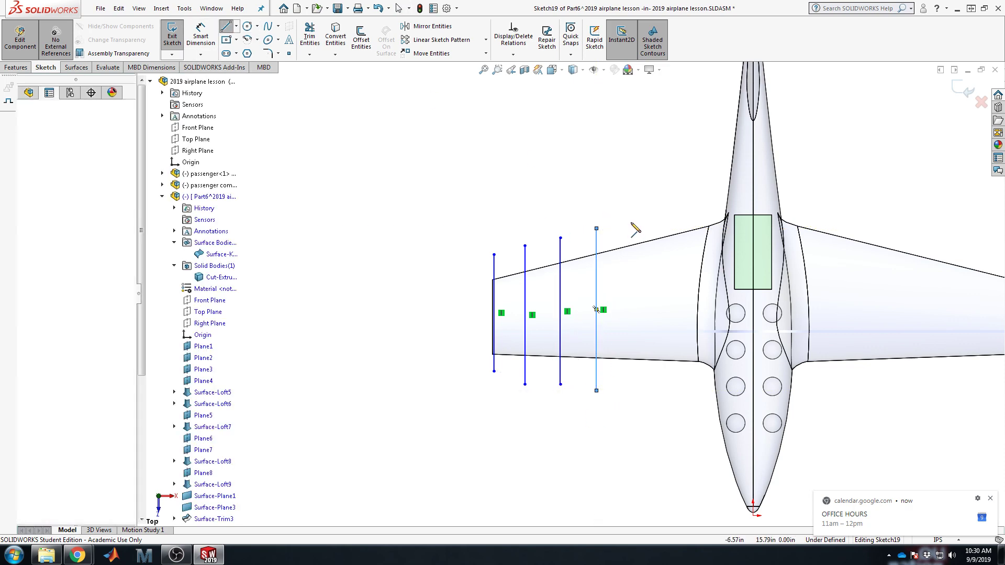
left_click(631, 385)
key("Escape")
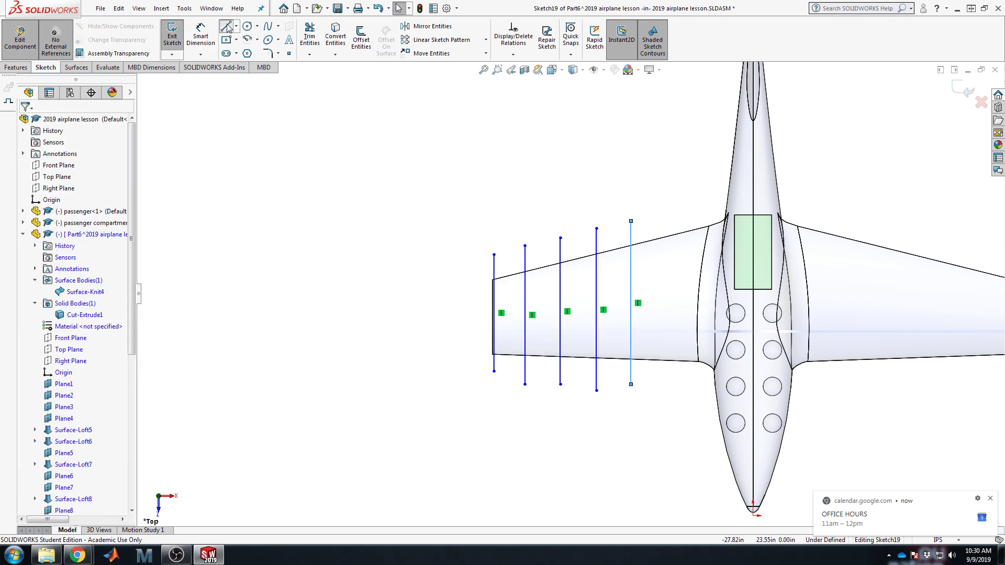
key("l")
left_click(664, 215)
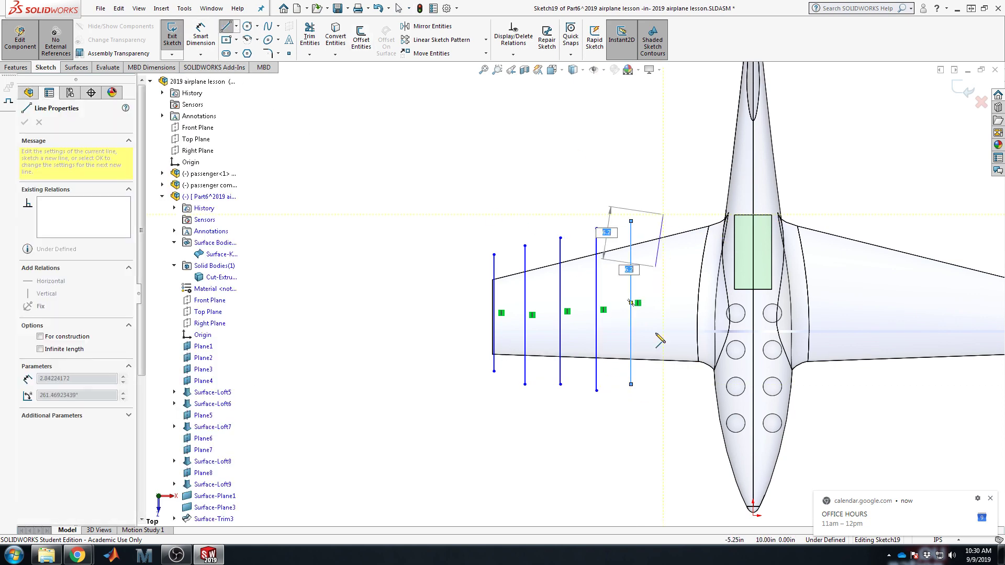
left_click(663, 384)
key("Escape")
key("l")
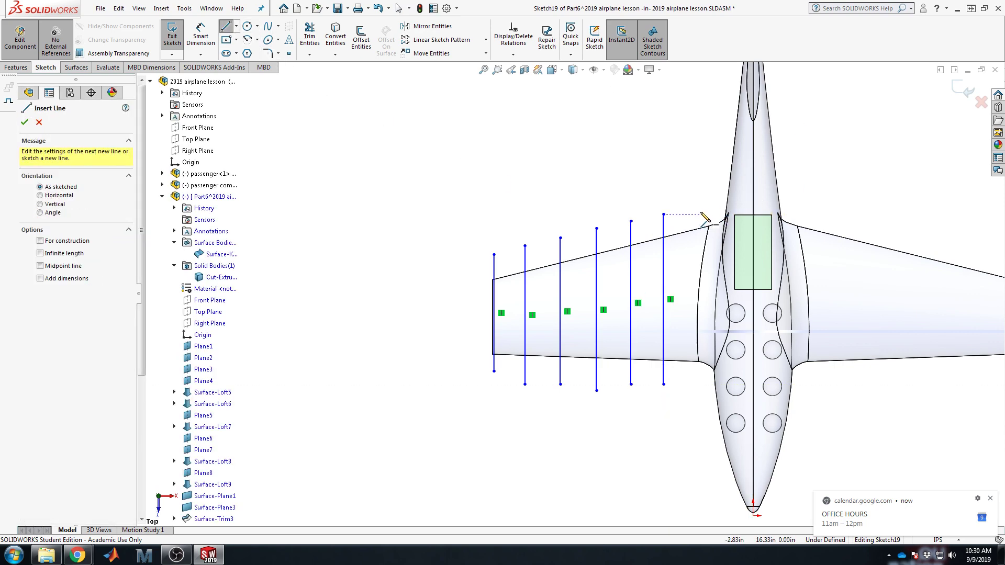
left_click(698, 211)
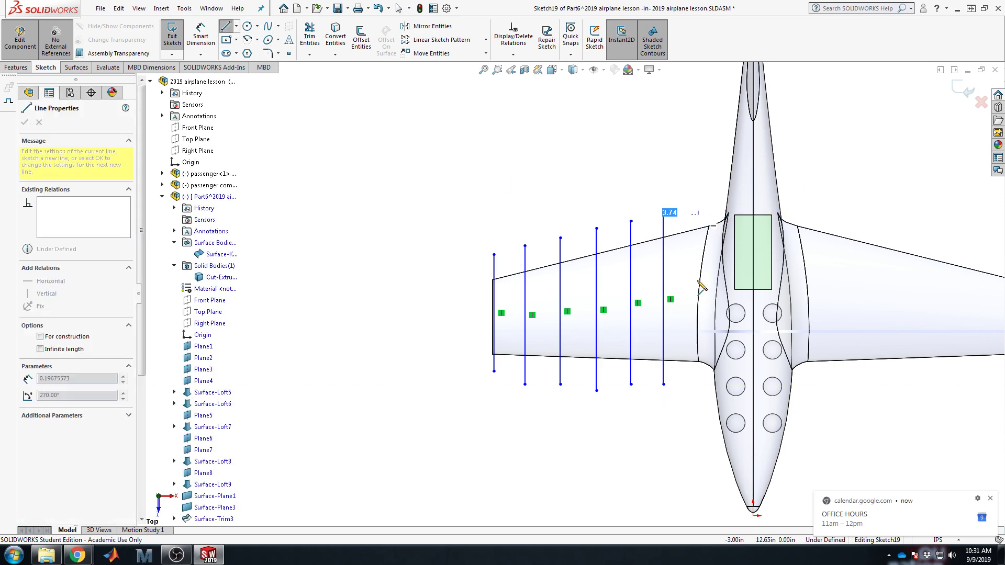
left_click(697, 398)
key("Escape")
Step: Drag the innermost rib line to the wing root at the fuselage junction
scroll(674, 410, "down", 3)
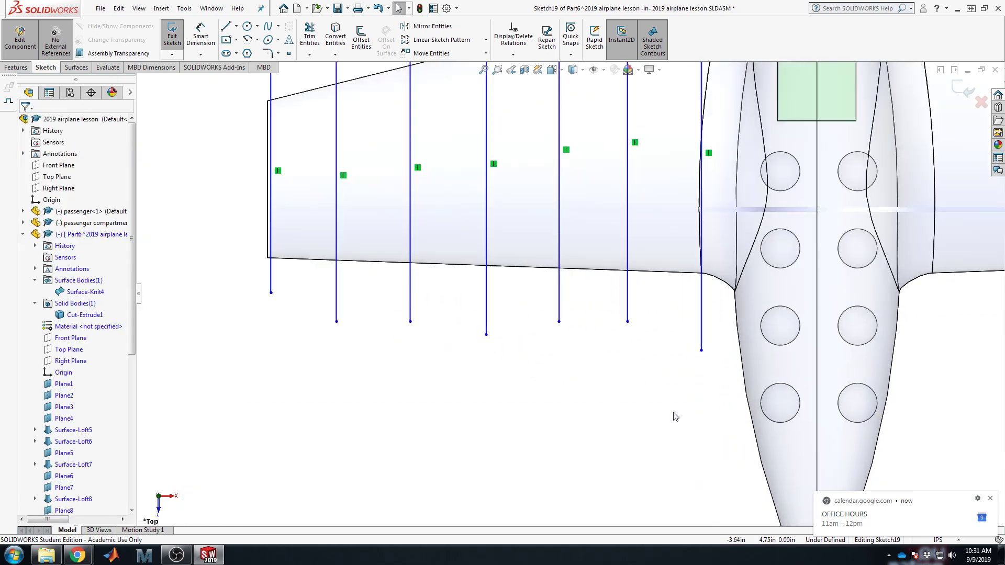
scroll(665, 310, "up", 2)
scroll(628, 267, "up", 2)
scroll(549, 165, "up", 1)
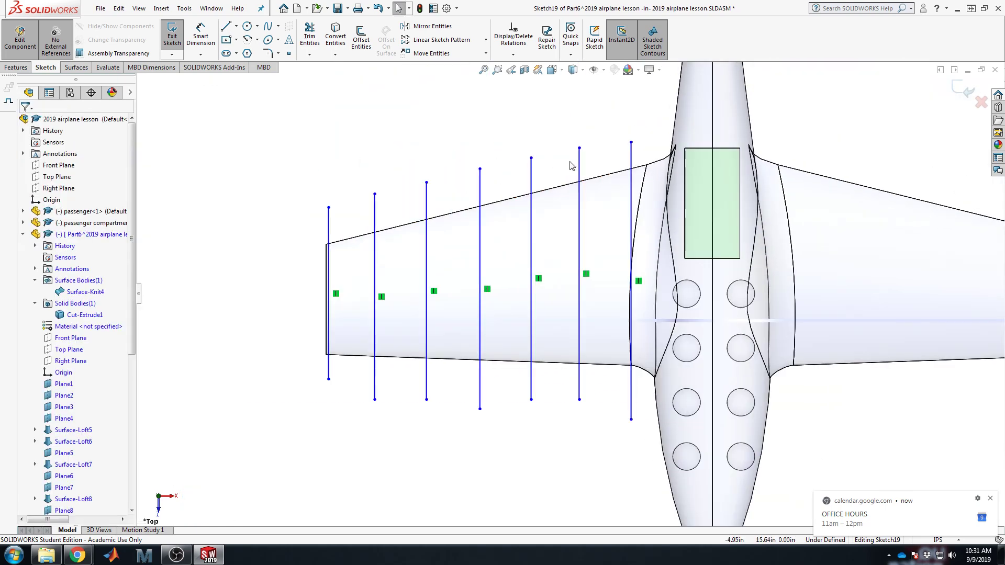
left_click_drag(633, 215, 649, 209)
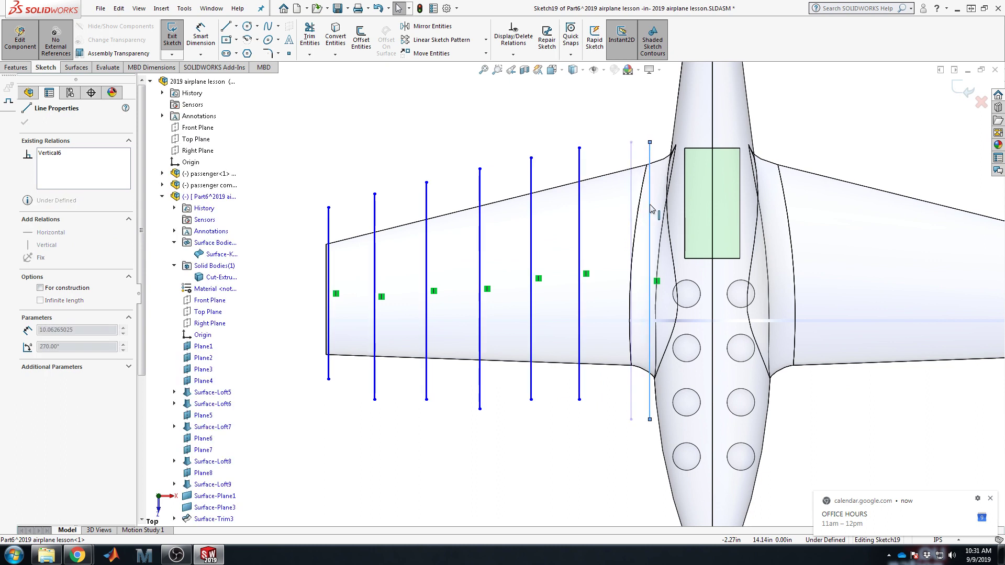
left_click(649, 204)
left_click(602, 418)
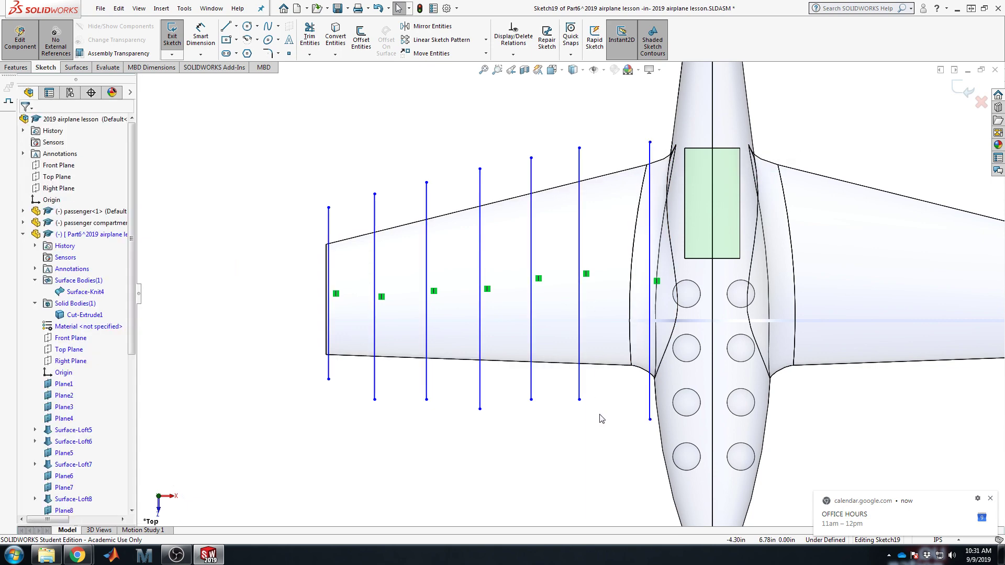
left_click(200, 37)
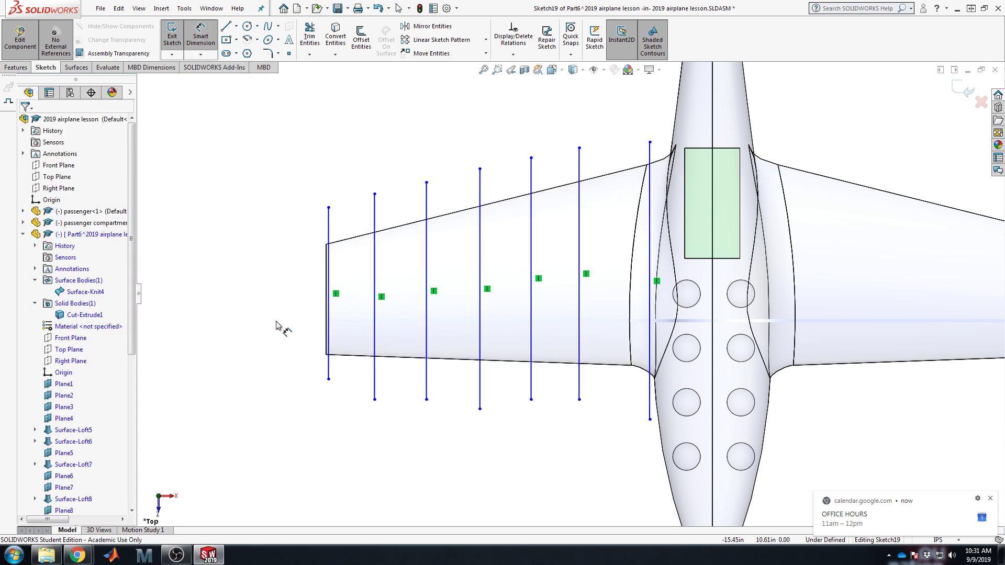
Step: Dimension the first rib line 0.125 in from the wingtip
scroll(282, 326, "up", 5)
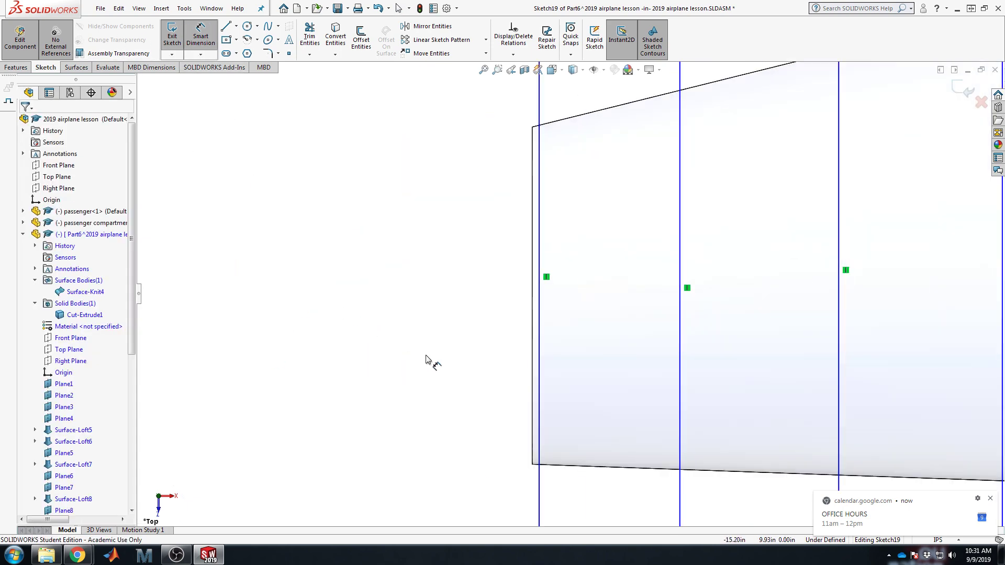
left_click(532, 344)
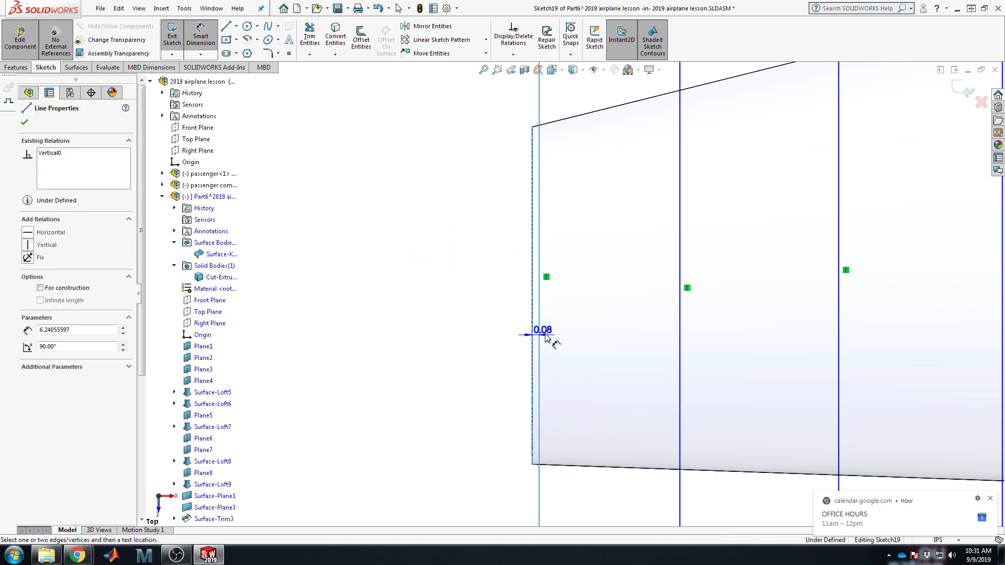
left_click(573, 335)
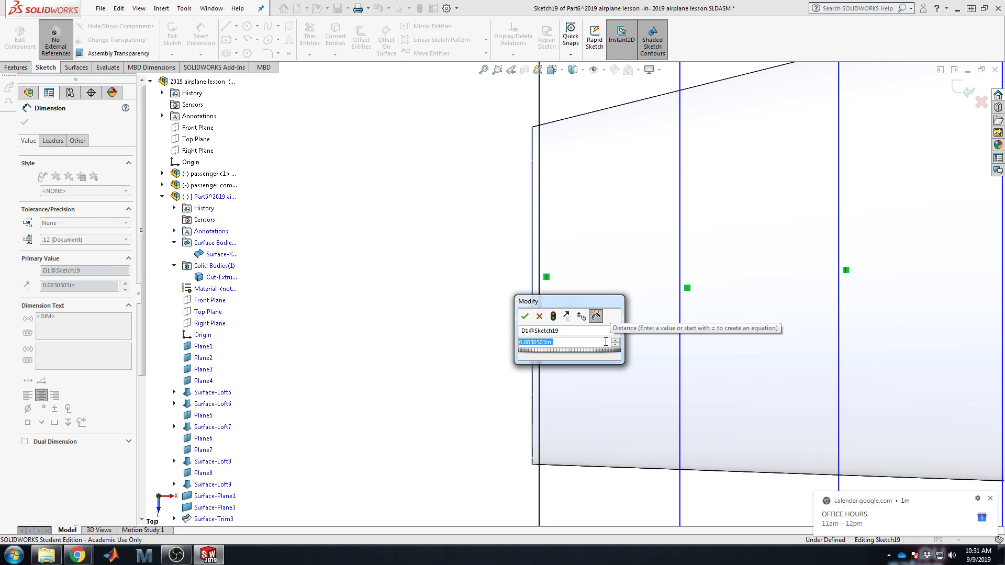
type(".125")
key("Return")
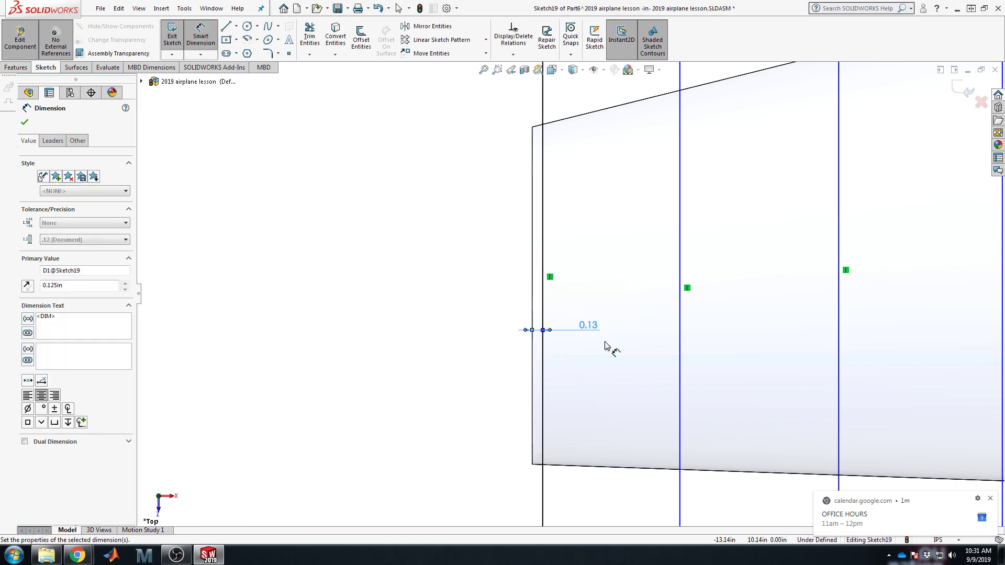
Step: Space the first four rib lines 2 in apart with three dimensions
scroll(609, 347, "up", 5)
left_click(561, 215)
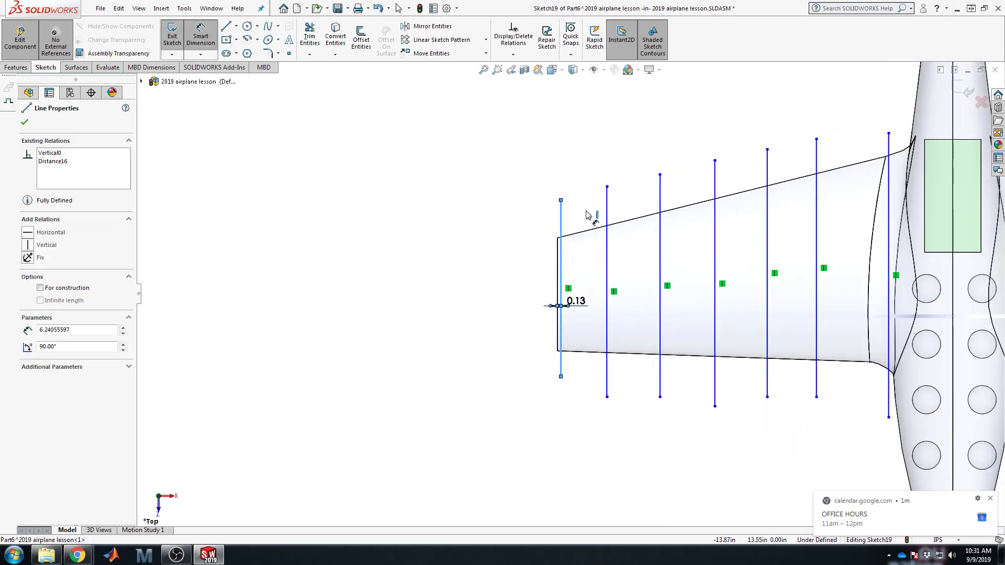
left_click(607, 207)
left_click(585, 172)
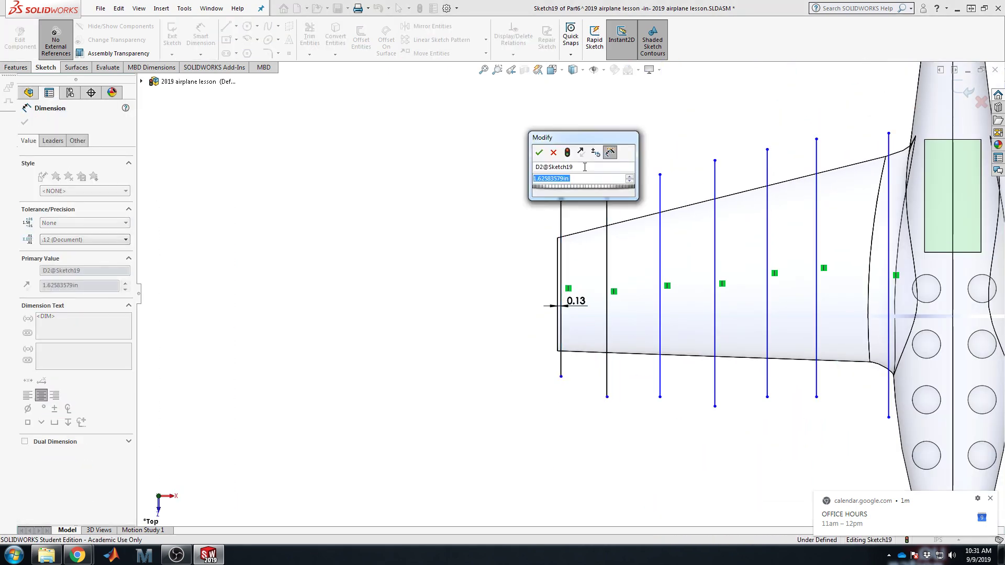
type("2")
key("Return")
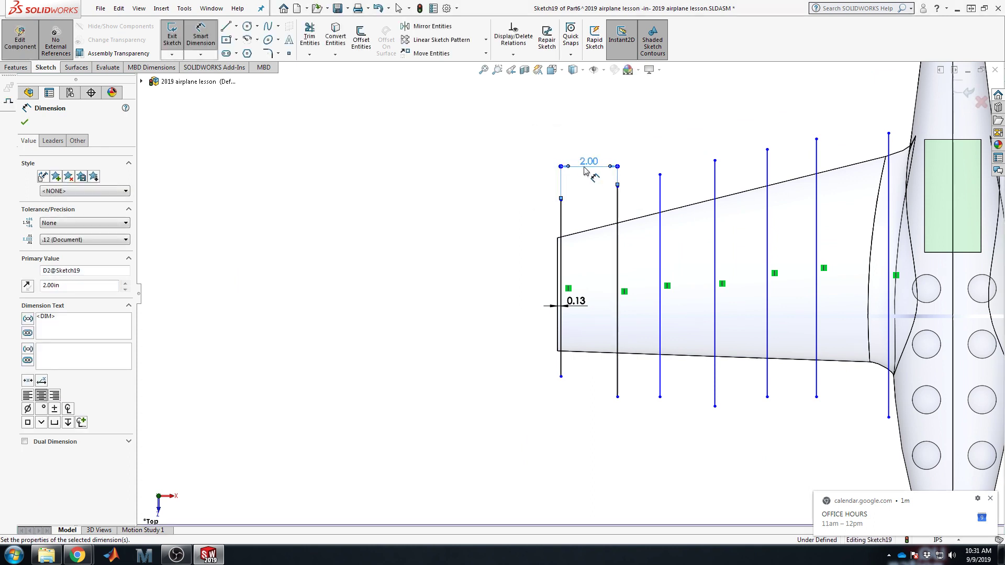
left_click(618, 207)
left_click(660, 204)
left_click(646, 148)
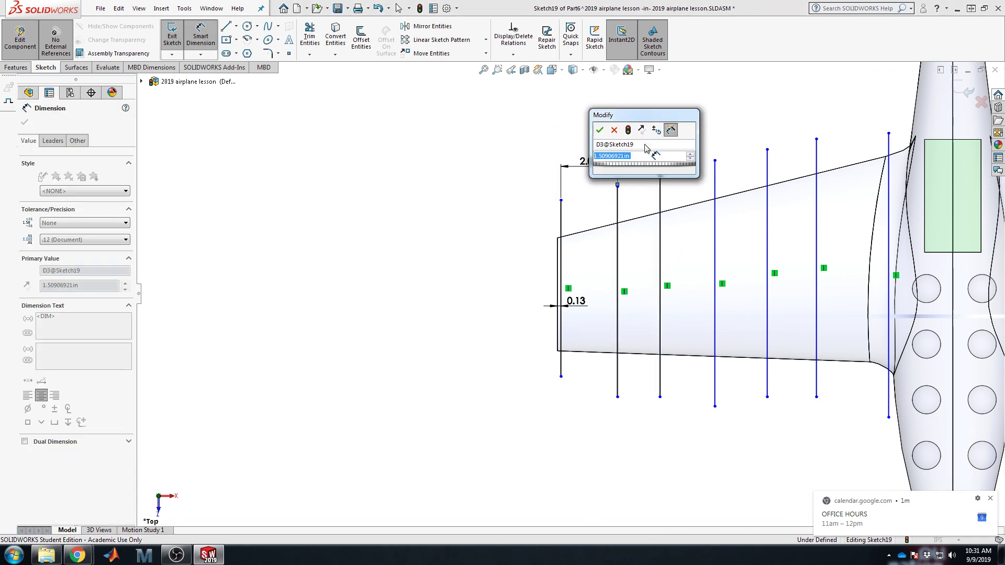
type("2")
key("Return")
left_click(676, 202)
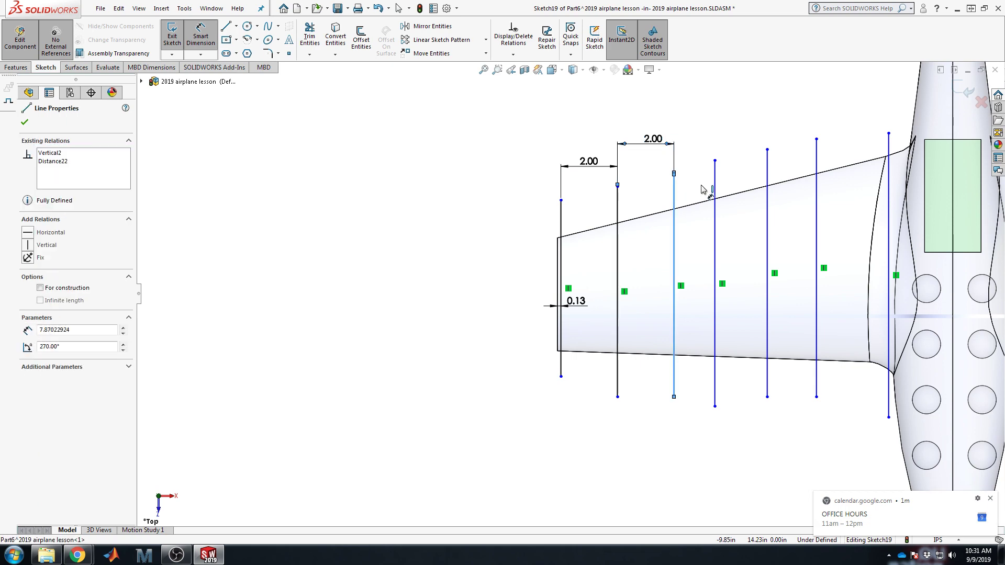
left_click(715, 187)
left_click(701, 125)
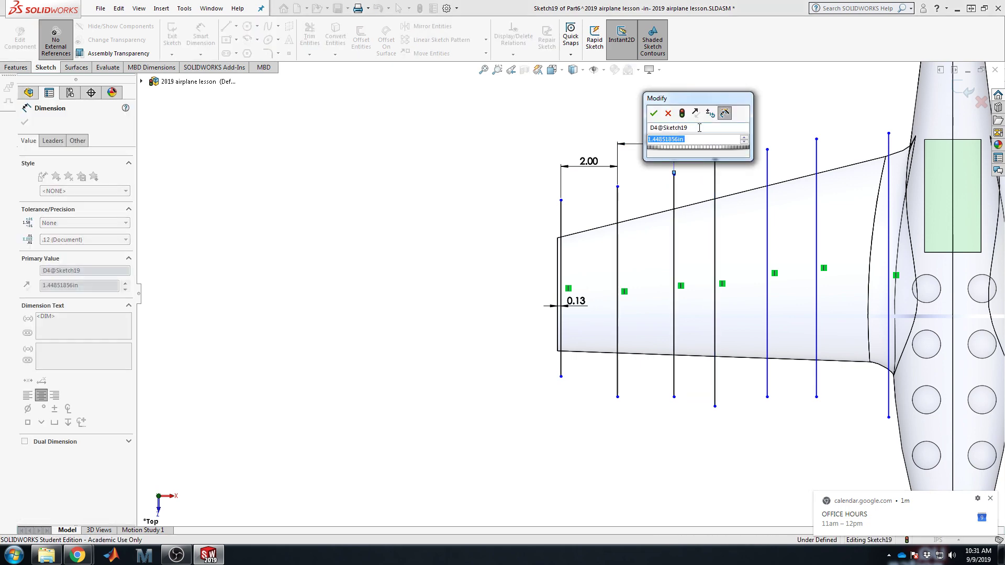
type("2")
key("Return")
Step: Add two more 2 in spacing dimensions between the next rib lines
scroll(576, 220, "down", 3)
scroll(647, 234, "up", 3)
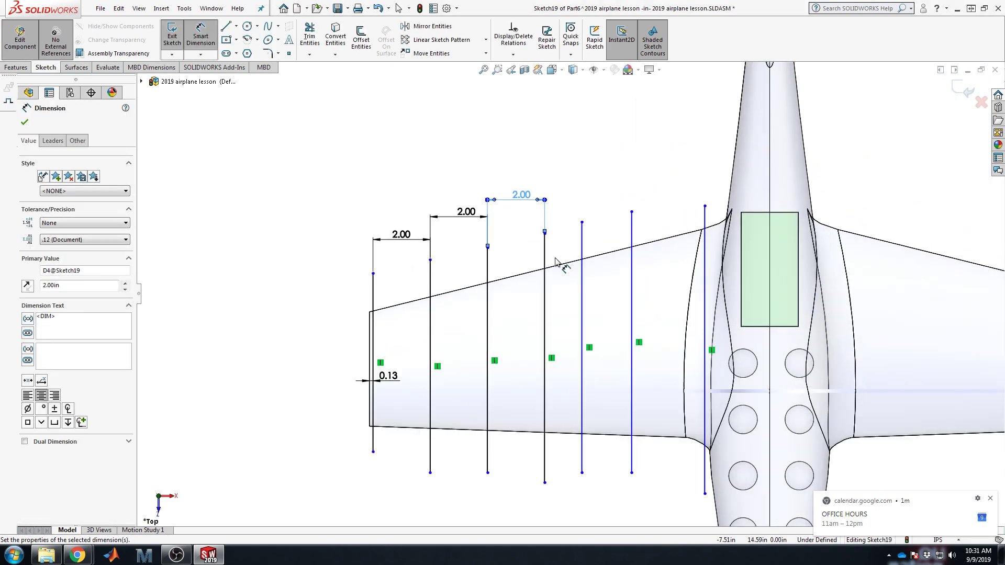
left_click(583, 251)
left_click(582, 251)
left_click(562, 175)
key("Return")
type("2")
key("Return")
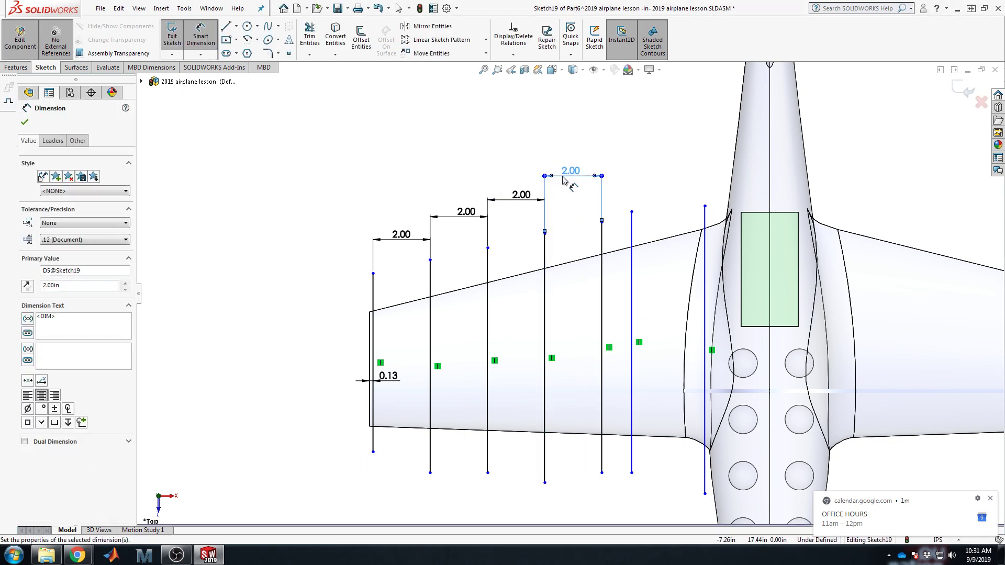
left_click(601, 276)
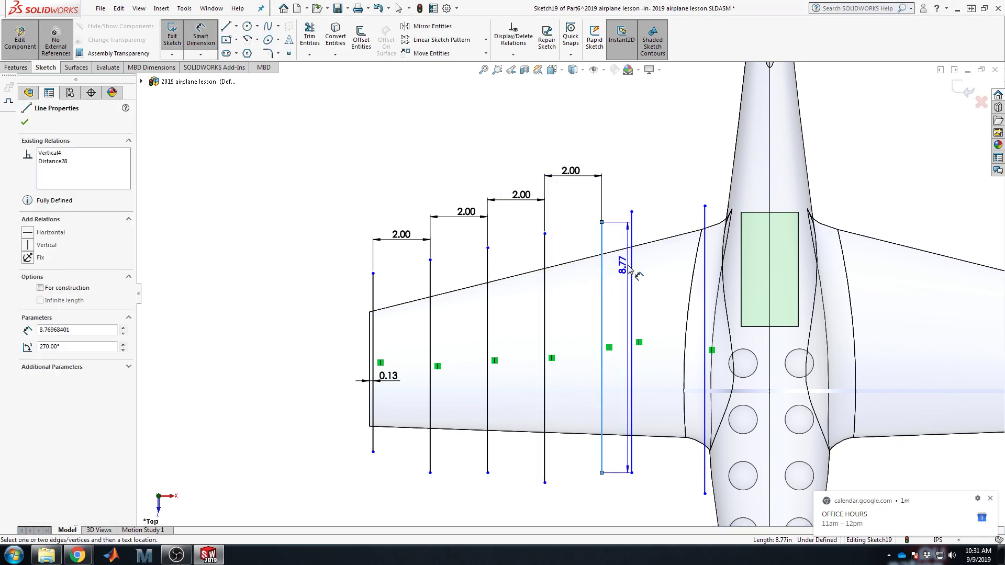
left_click(631, 231)
left_click(619, 153)
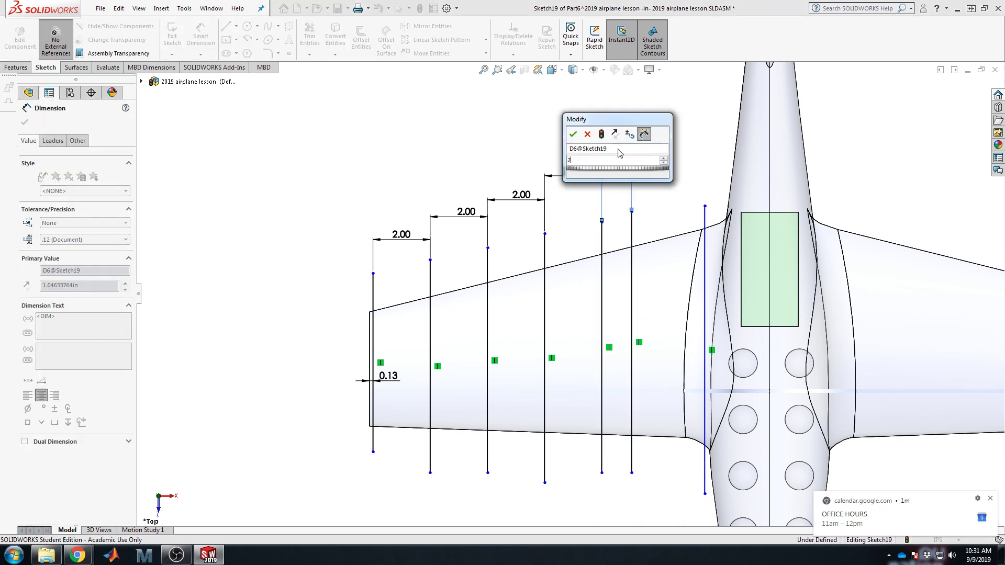
type("2")
key("Return")
Step: Dimension the last gap to the root line as 1.6 in
left_click(660, 238)
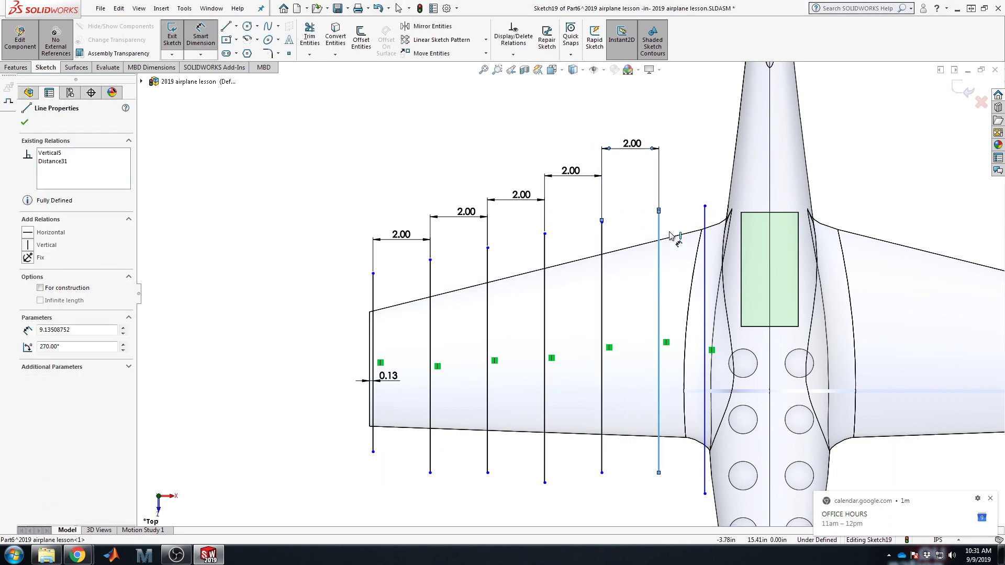
left_click(704, 219)
left_click(675, 152)
type("1.6")
key("Return")
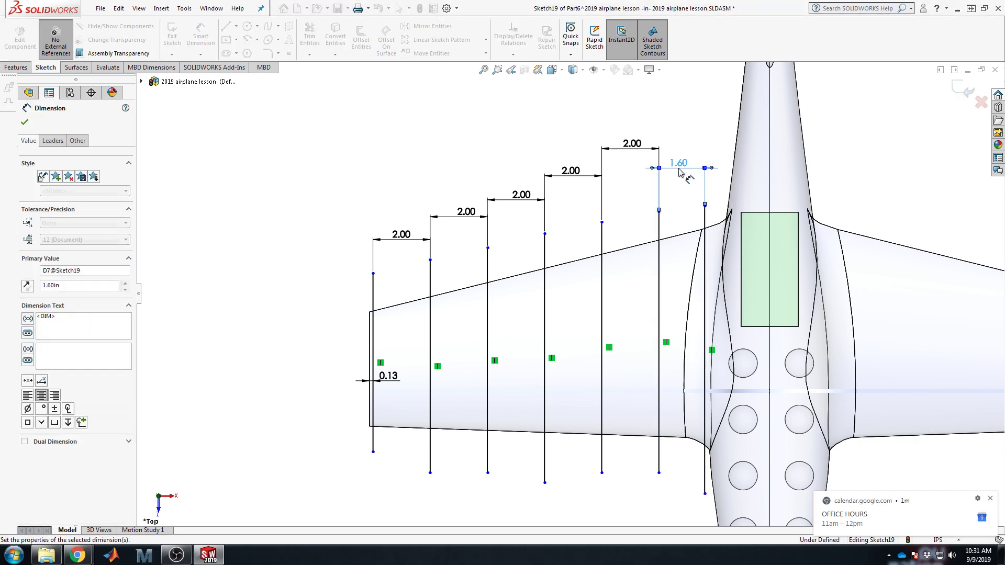
key("Escape")
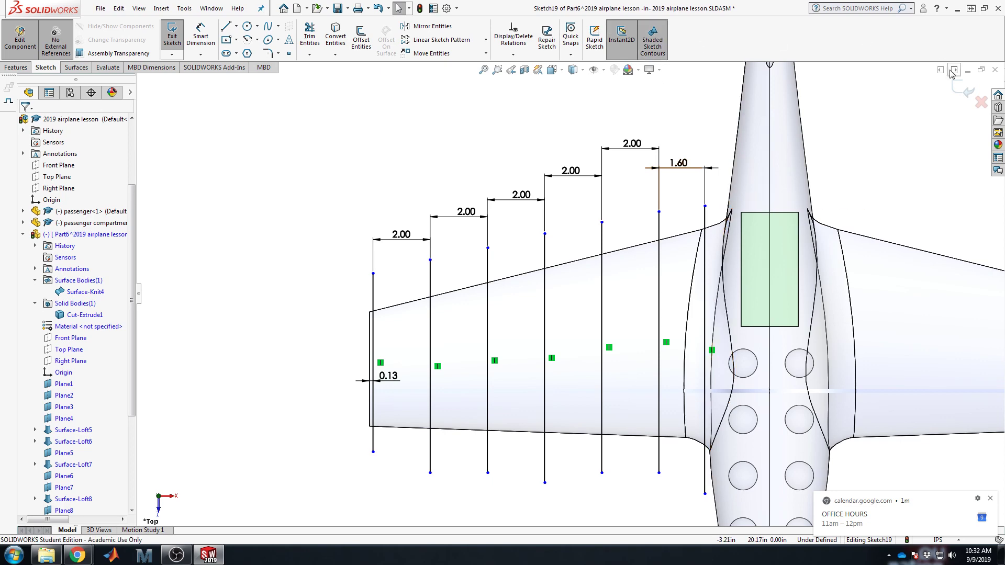
Step: Exit the rib sketch and start an extrusion with a mid-plane thin wall
left_click(967, 92)
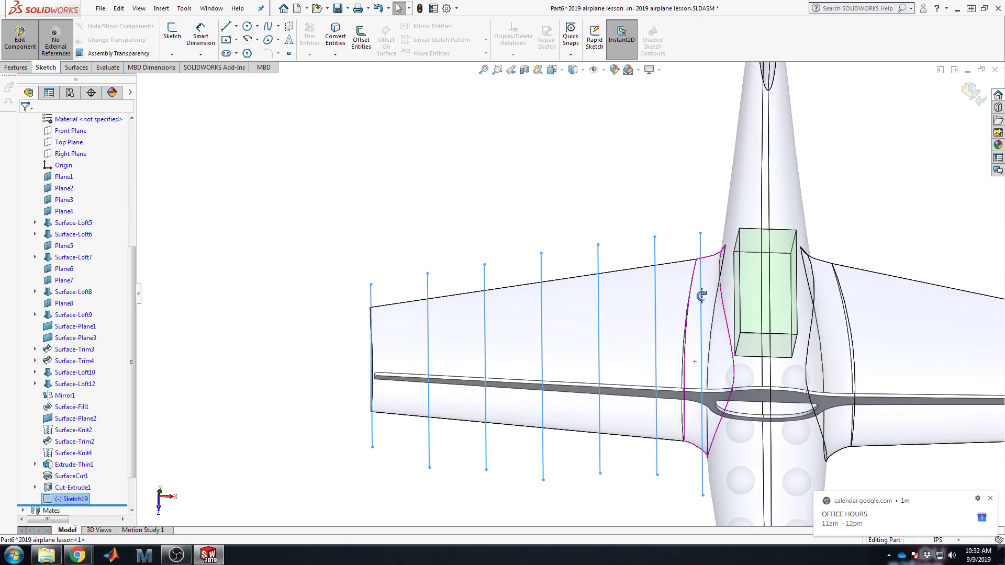
left_click(14, 68)
left_click(177, 39)
left_click(57, 313)
left_click(64, 328)
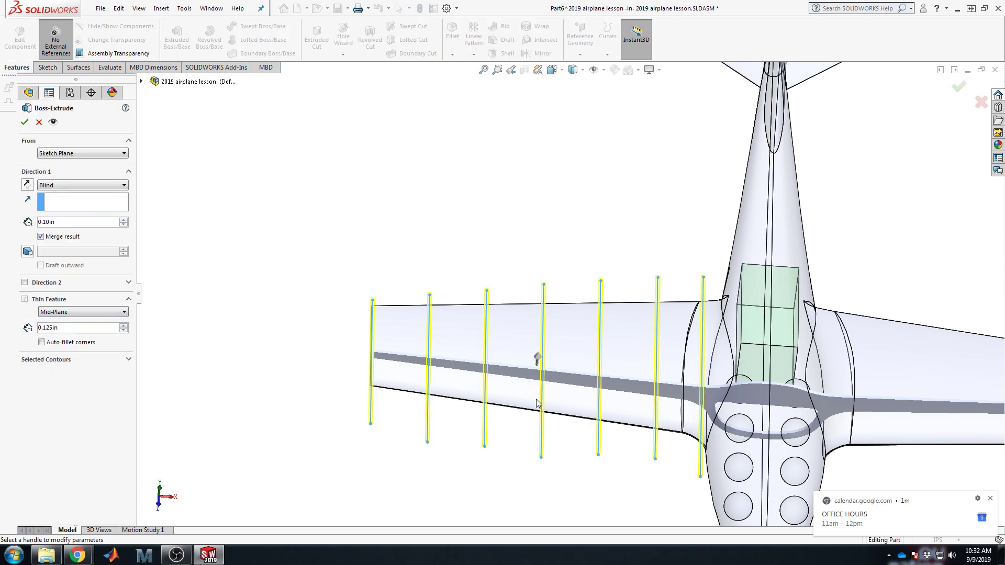
Step: Extrude the 0.125 in thin rib panels 12 in mid-plane and confirm
middle_click_drag(537, 403, 511, 269)
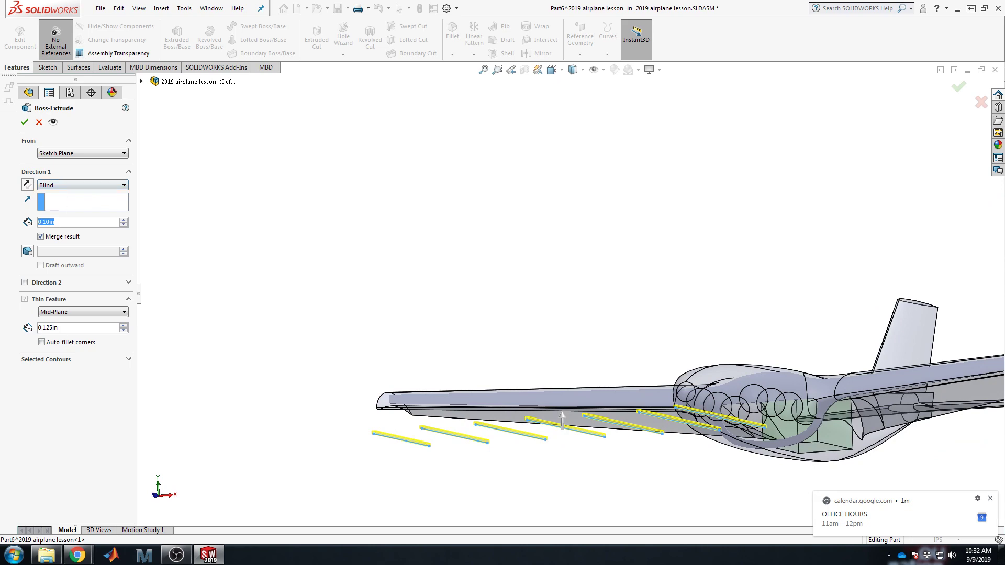
type("12")
key("Tab")
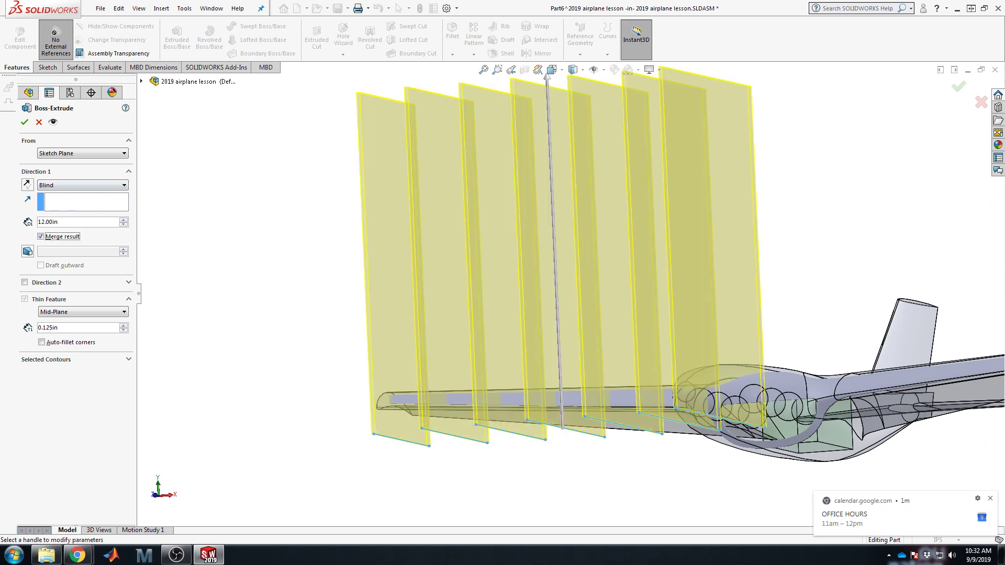
left_click(55, 186)
left_click(53, 234)
middle_click_drag(366, 273, 832, 466)
scroll(832, 466, "up", 4)
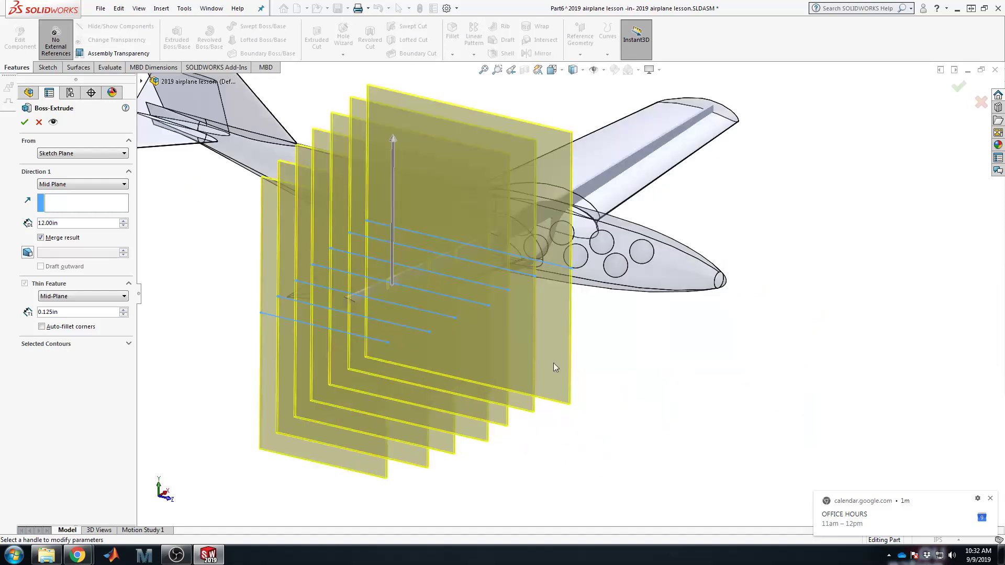
left_click(24, 123)
middle_click_drag(494, 319, 425, 319)
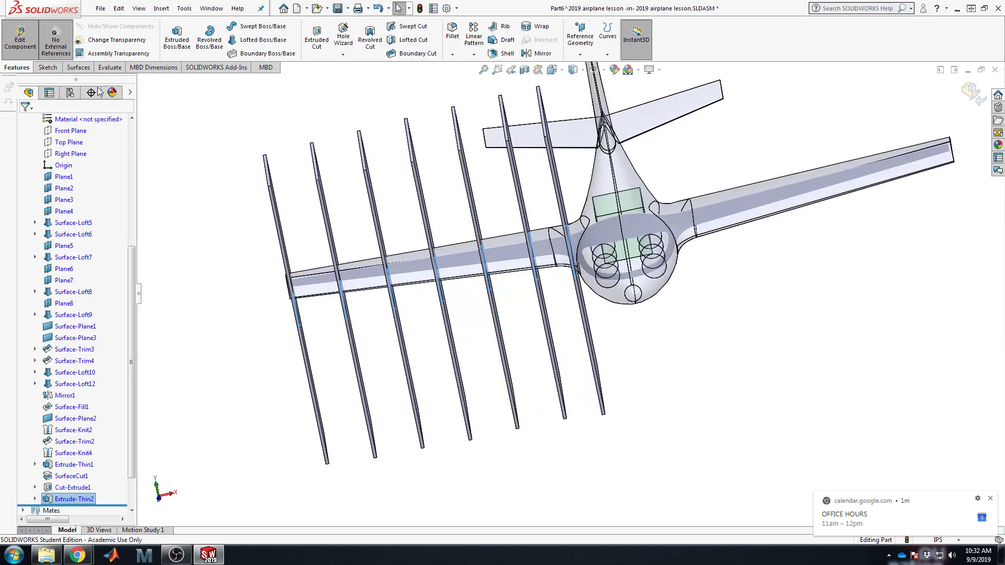
Step: Cut the rib panels with the Surface-Knit4 skin using Cut With Surface
left_click(77, 67)
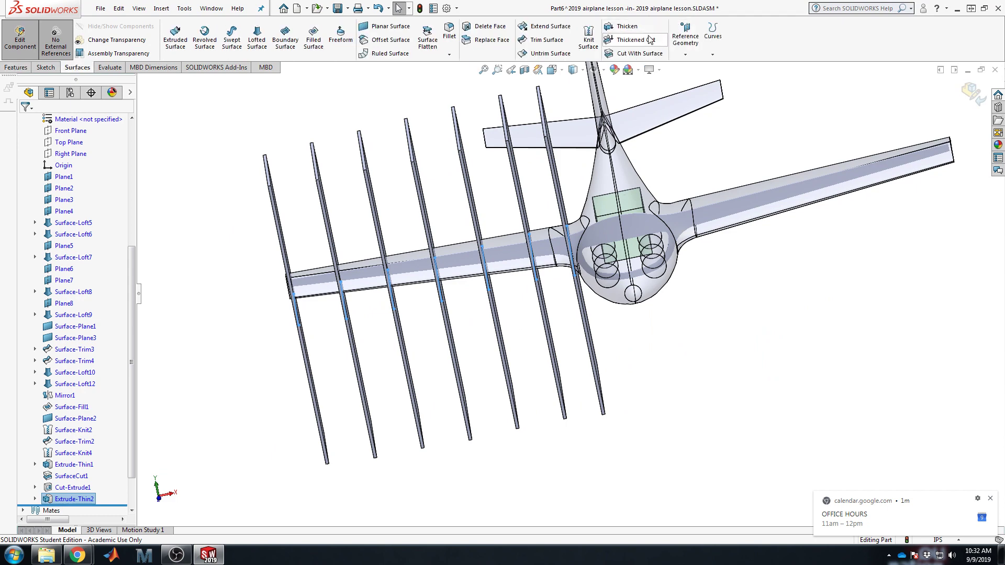
left_click(648, 53)
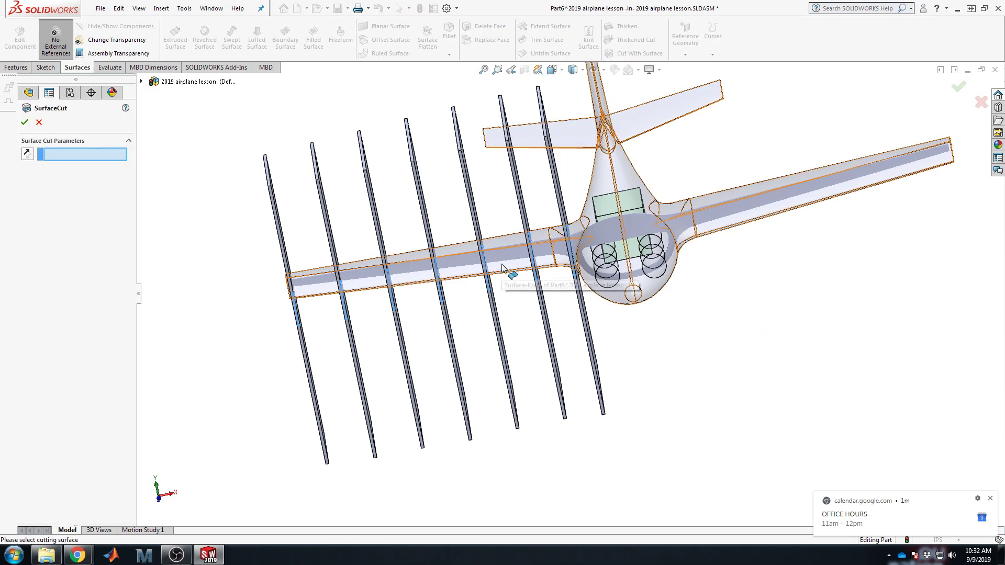
left_click(617, 262)
middle_click_drag(578, 262, 607, 262)
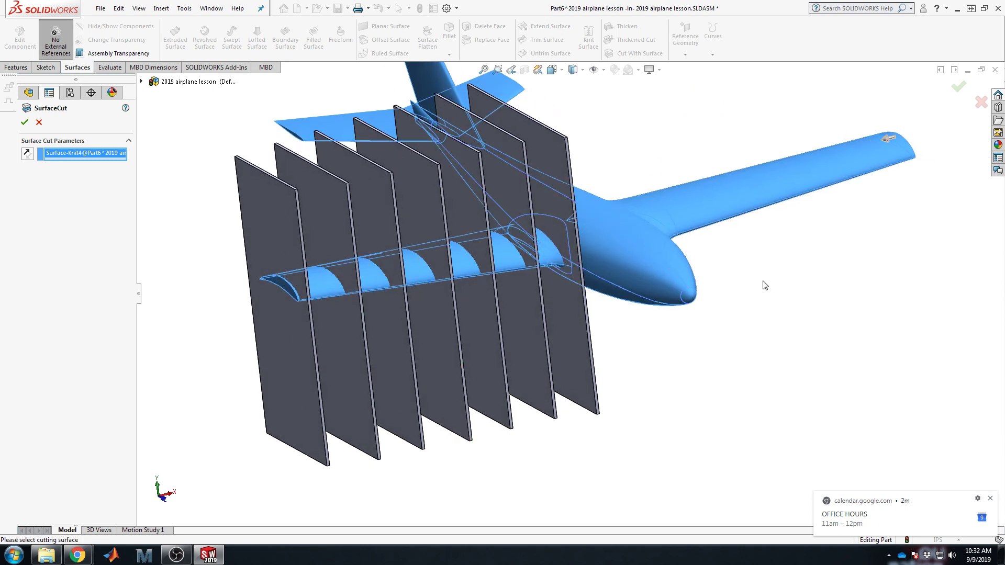
scroll(763, 284, "up", 3)
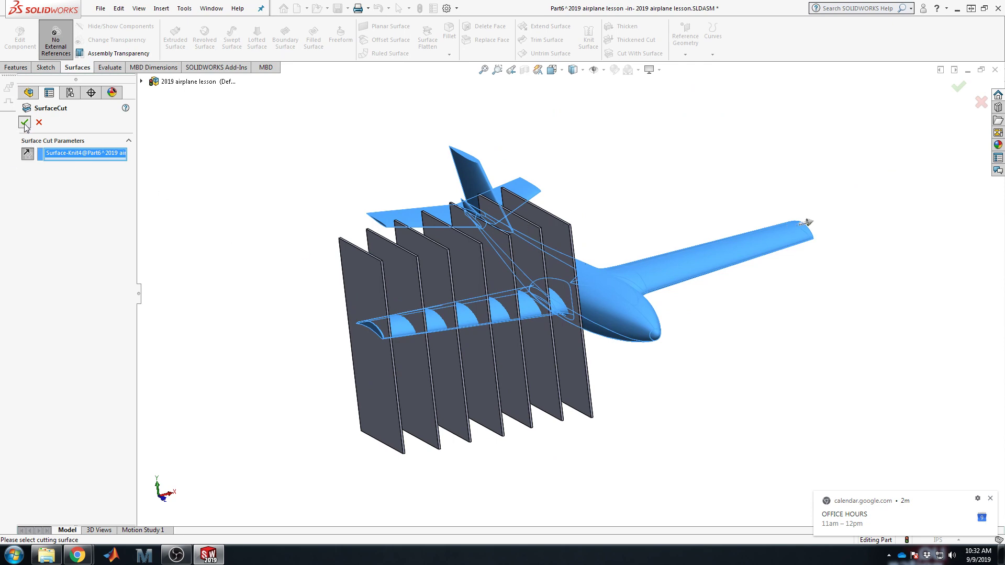
key("Return")
mouse_move(565, 350)
middle_mouse_down()
mouse_move(588, 318)
mouse_move(551, 360)
middle_mouse_up()
scroll(550, 360, "down", 3)
Step: Inspect the cut rib body, then bring up the edit options for Extrude-Thin2
scroll(382, 314, "up", 1)
scroll(376, 301, "down", 2)
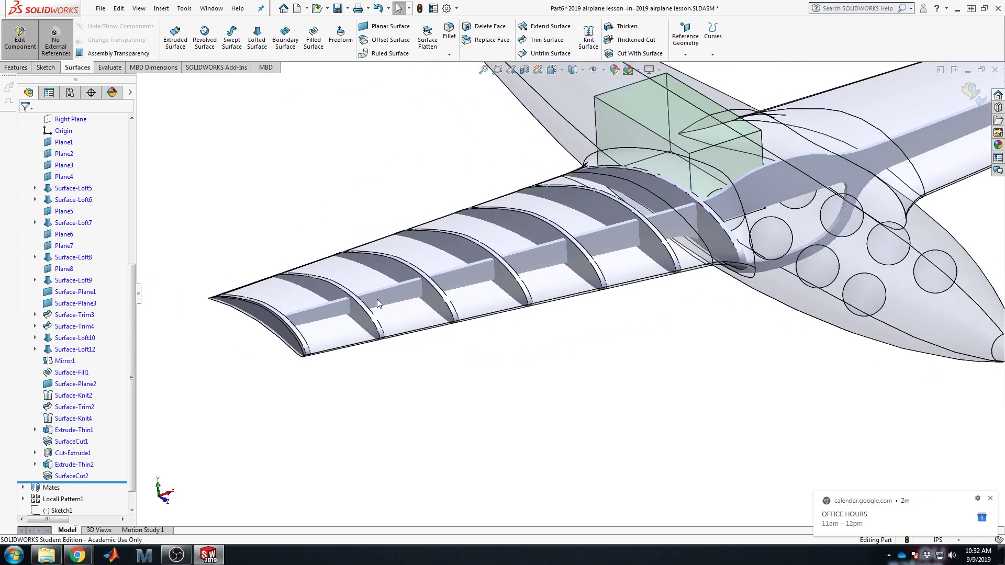
scroll(104, 280, "up", 5)
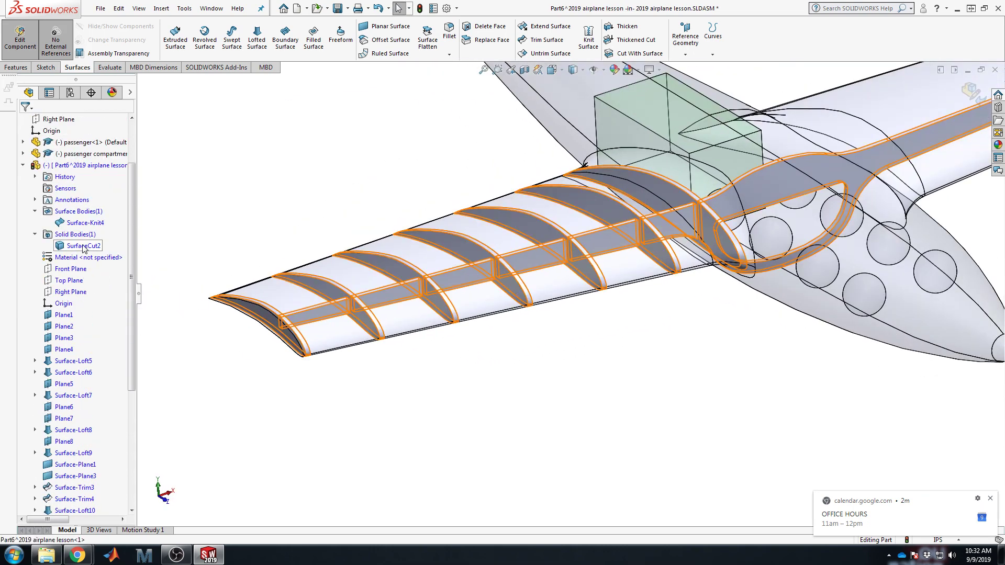
left_click(84, 245)
left_click(664, 393)
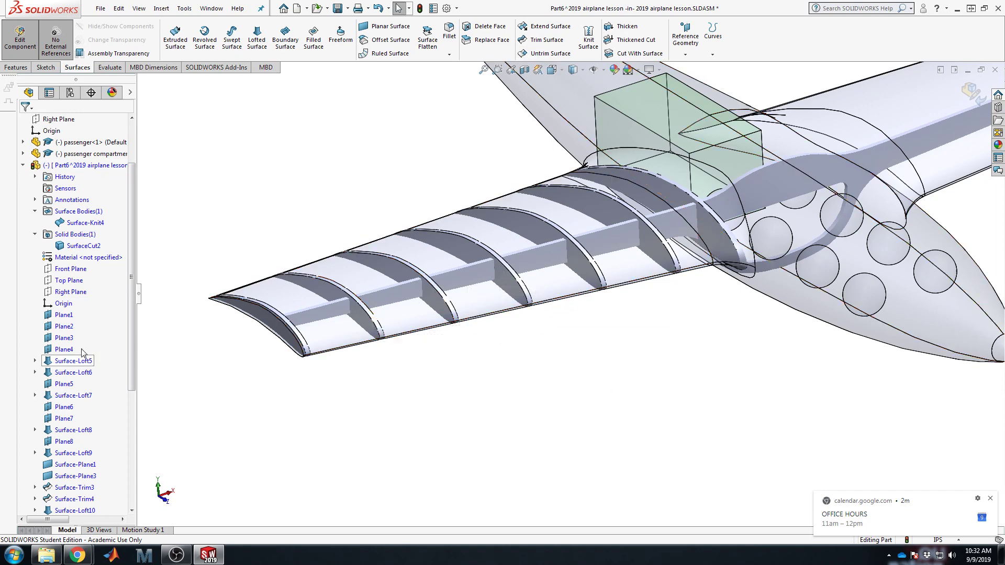
scroll(84, 319, "down", 6)
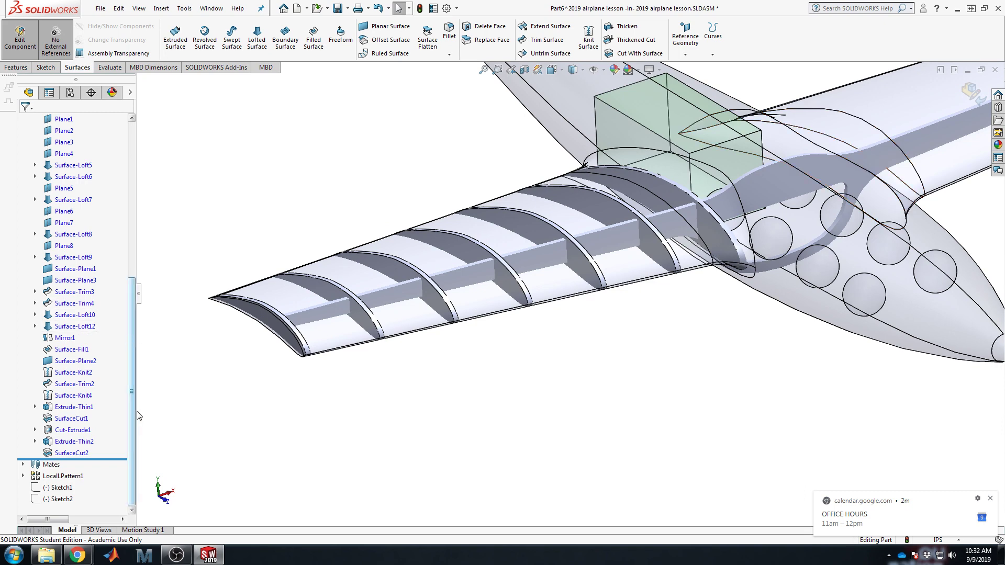
right_click(68, 453)
right_click(59, 442)
Step: Edit Extrude-Thin2 to uncheck Merge result so ribs stay separate bodies
left_click(67, 328)
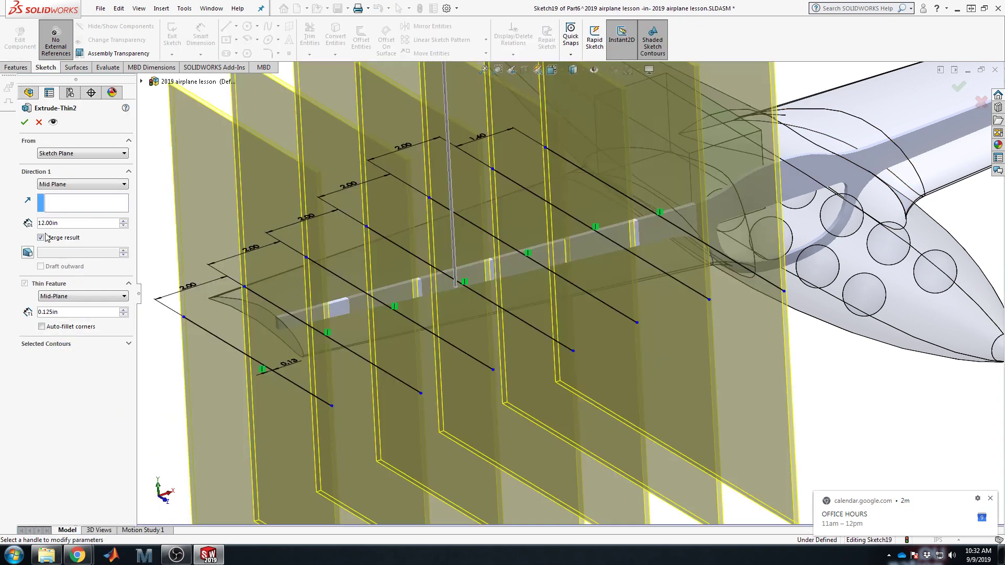
left_click(41, 238)
left_click(23, 122)
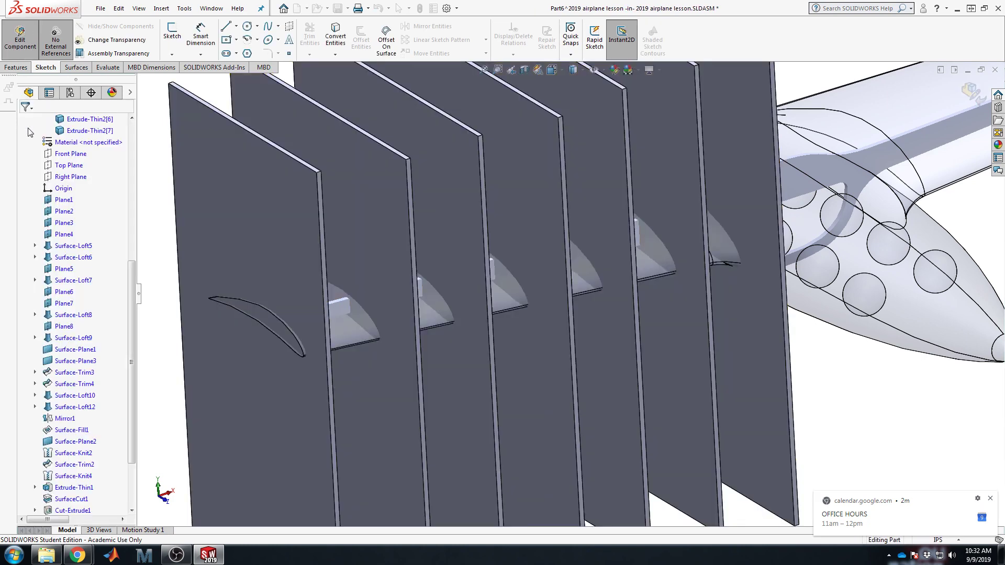
scroll(96, 343, "down", 3)
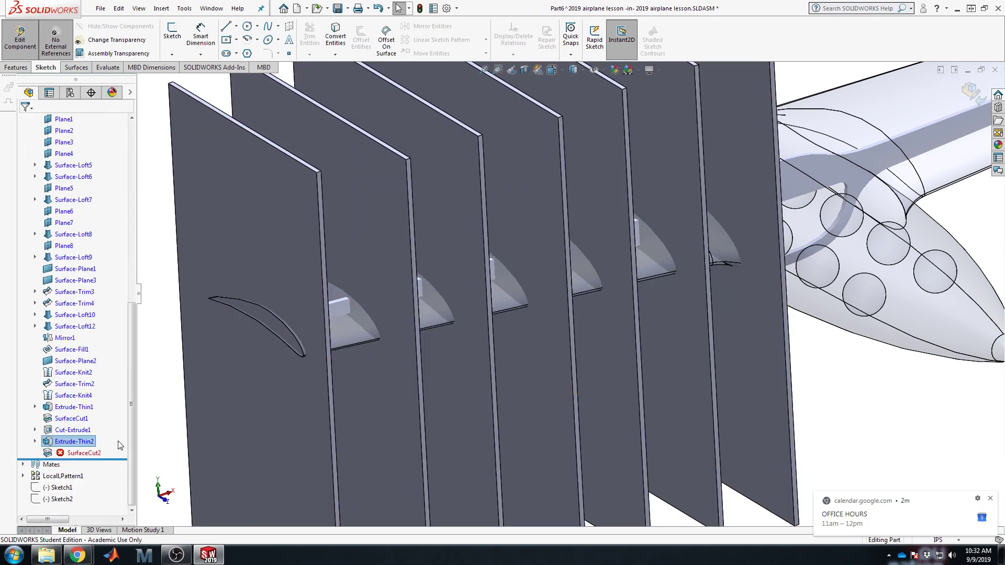
Step: Edit SurfaceCut2 to set Feature Scope to All bodies
right_click(90, 454)
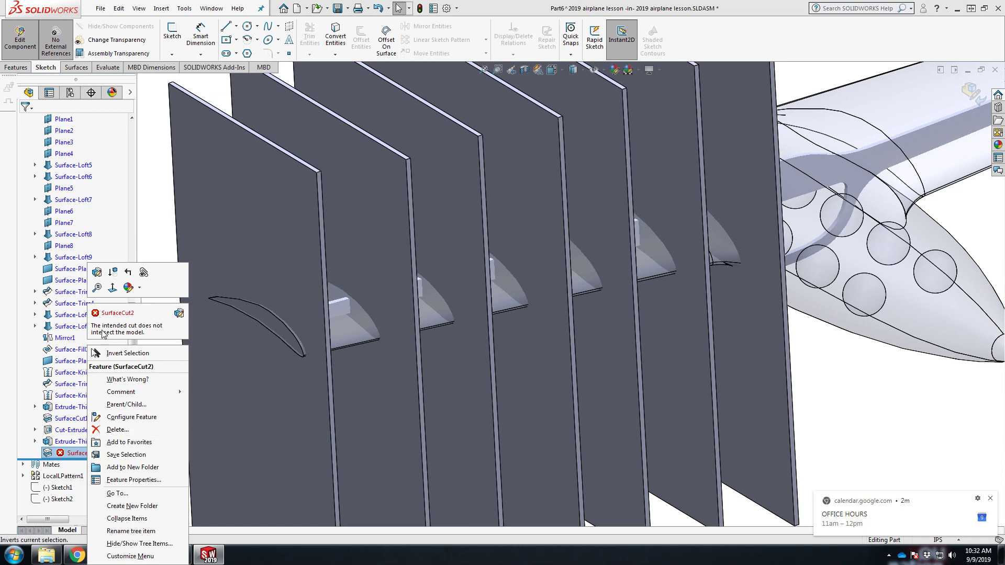
left_click(97, 272)
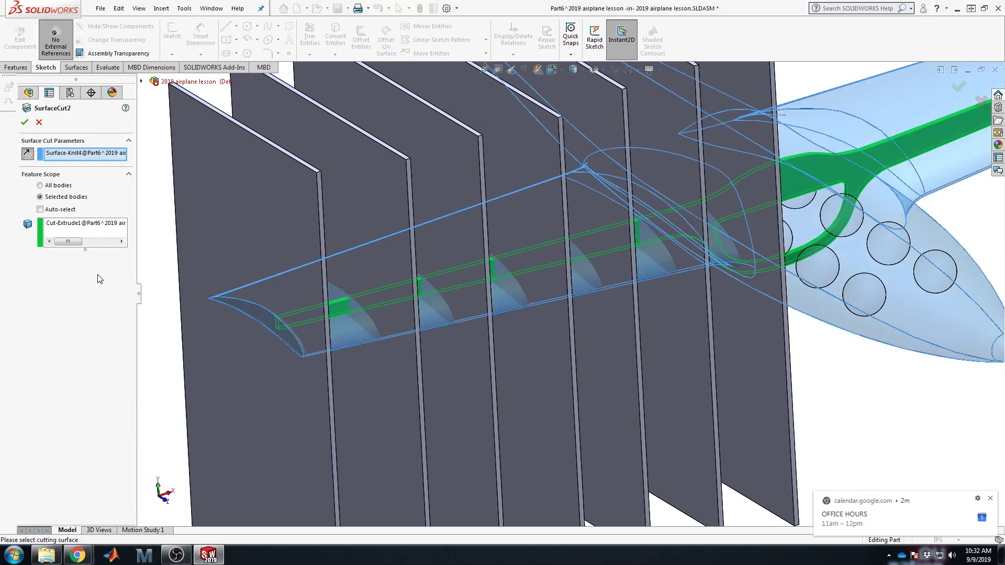
left_click(56, 188)
left_click(24, 121)
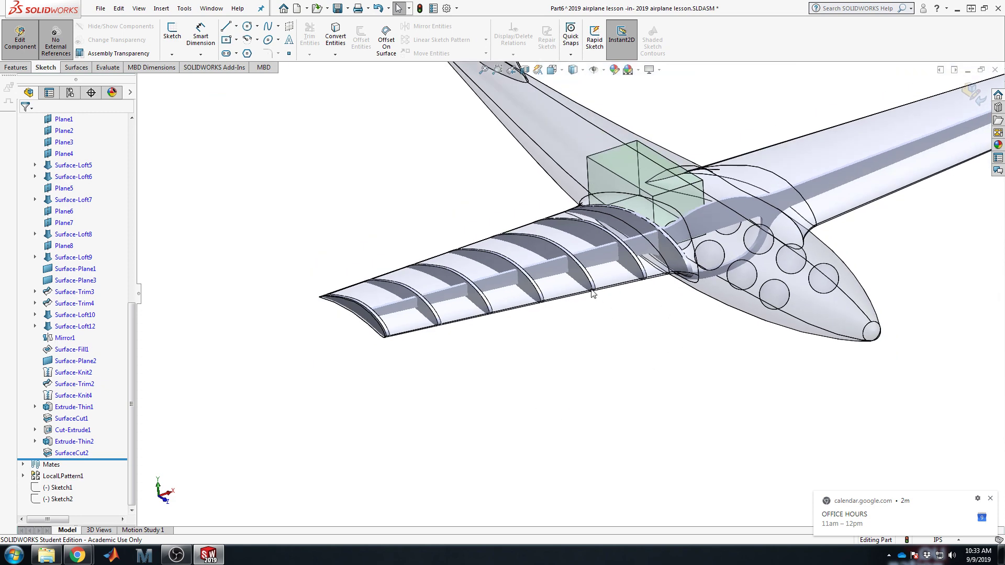
middle_click_drag(592, 293, 526, 288)
Step: Select all solid bodies, then select a face strip at the wing root
scroll(48, 213, "up", 7)
left_click(64, 202)
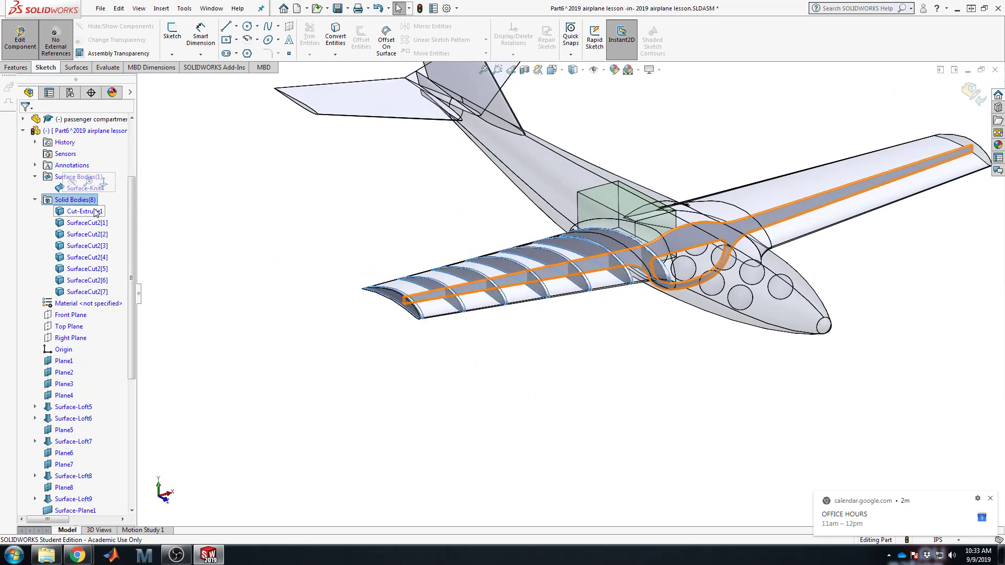
left_click(678, 415)
scroll(660, 277, "down", 10)
middle_click_drag(653, 328, 601, 152)
scroll(602, 89, "down", 5)
middle_click_drag(636, 369, 678, 364)
left_click(676, 369)
Step: Orbit to a rear view and select the mirrored surface on the fuselage
scroll(643, 449, "up", 6)
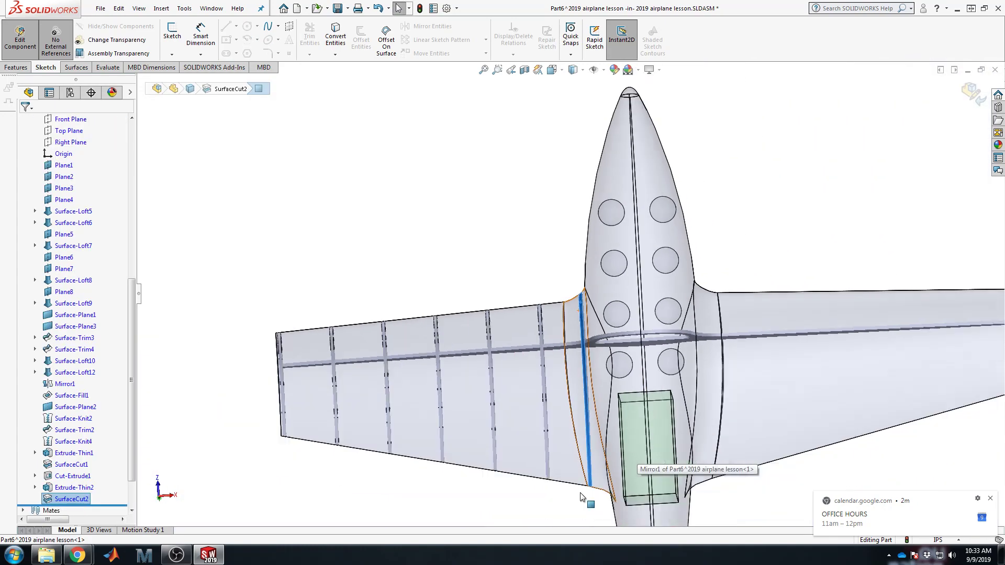
scroll(578, 324, "down", 6)
scroll(578, 325, "up", 3)
middle_click_drag(578, 324, 601, 381)
scroll(541, 226, "down", 6)
scroll(541, 226, "down", 2)
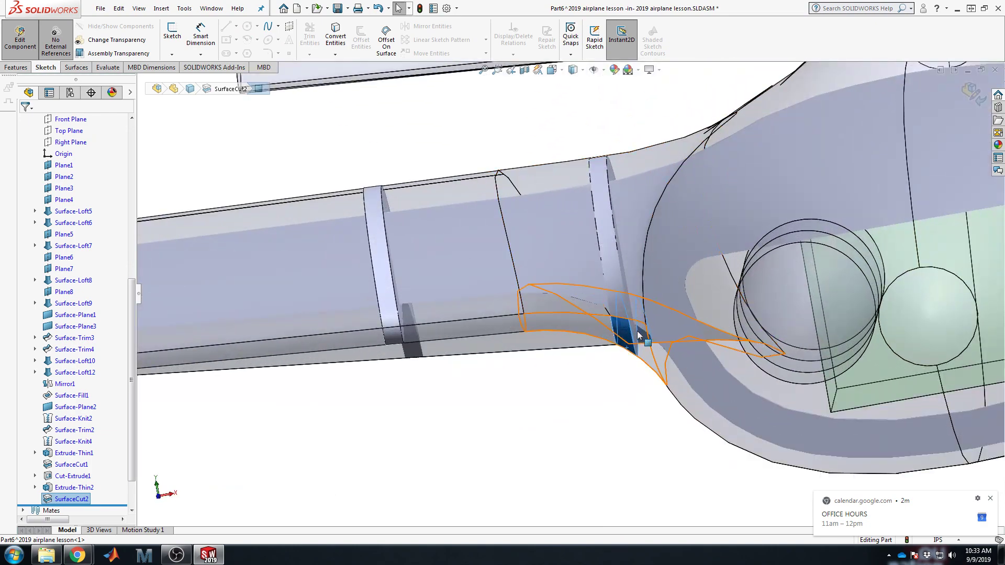
scroll(631, 355, "down", 2)
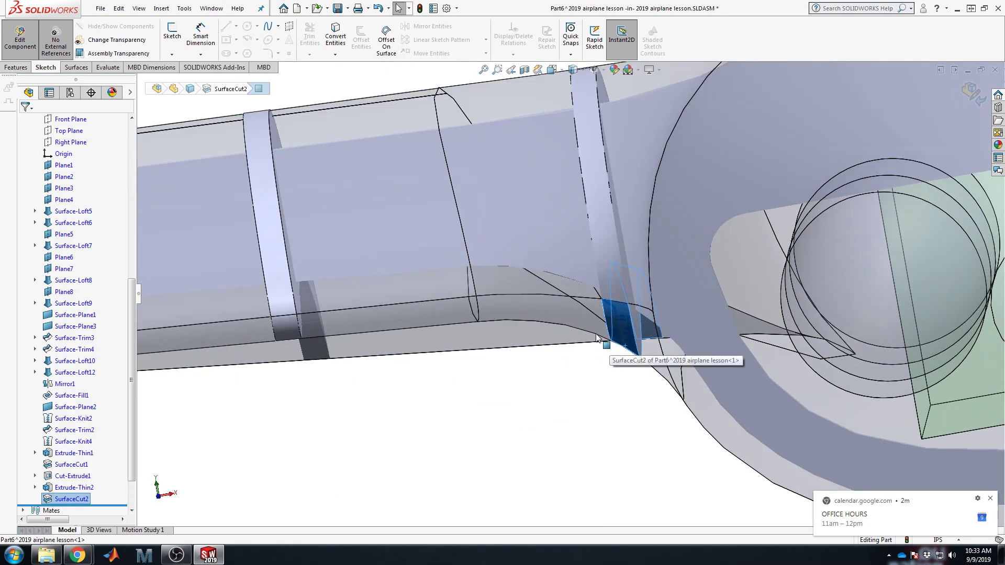
middle_click_drag(612, 355, 615, 316)
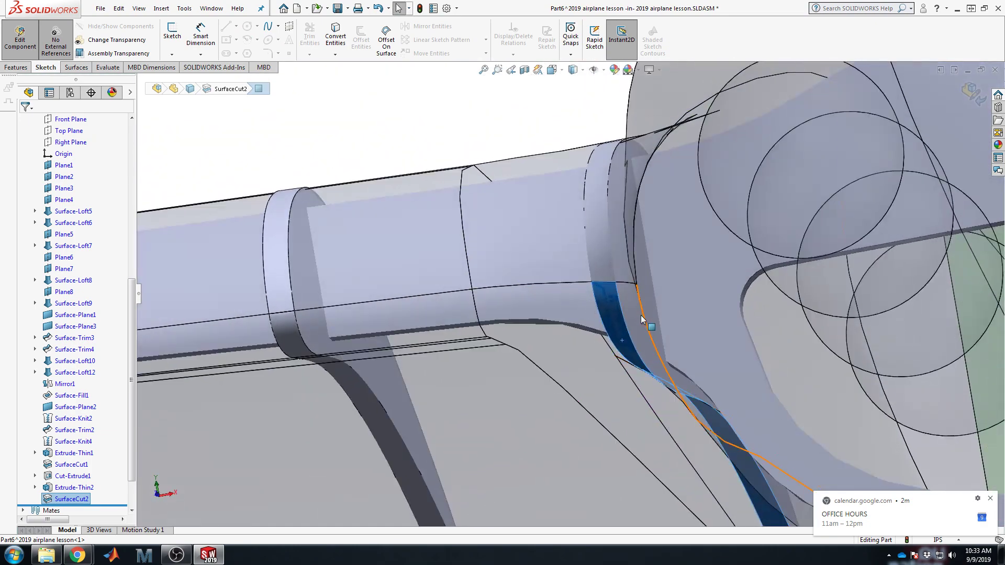
left_click(619, 269)
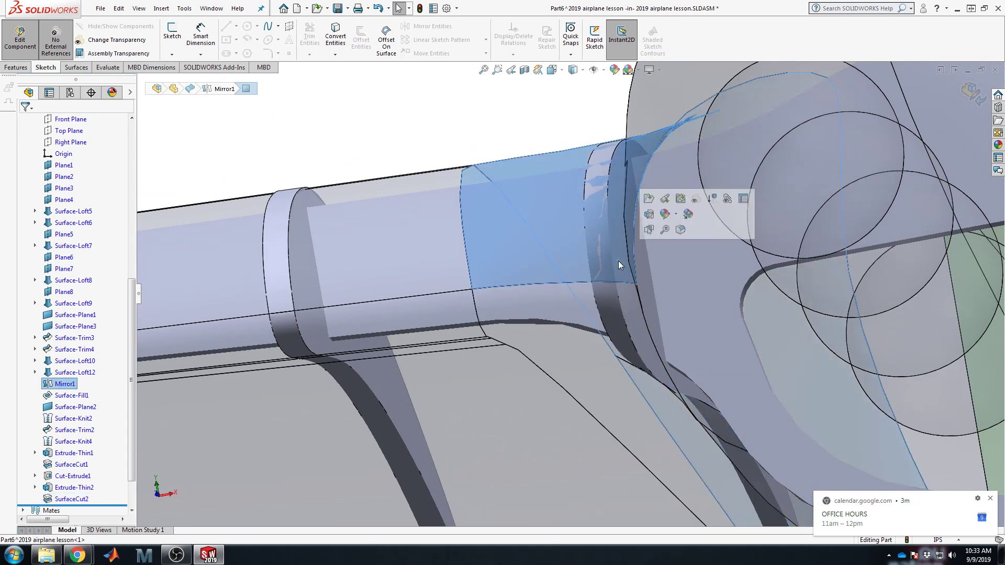
middle_click_drag(618, 270, 624, 317)
Step: Use Select Connected Faces on that face, then clear the selection
right_click(625, 317)
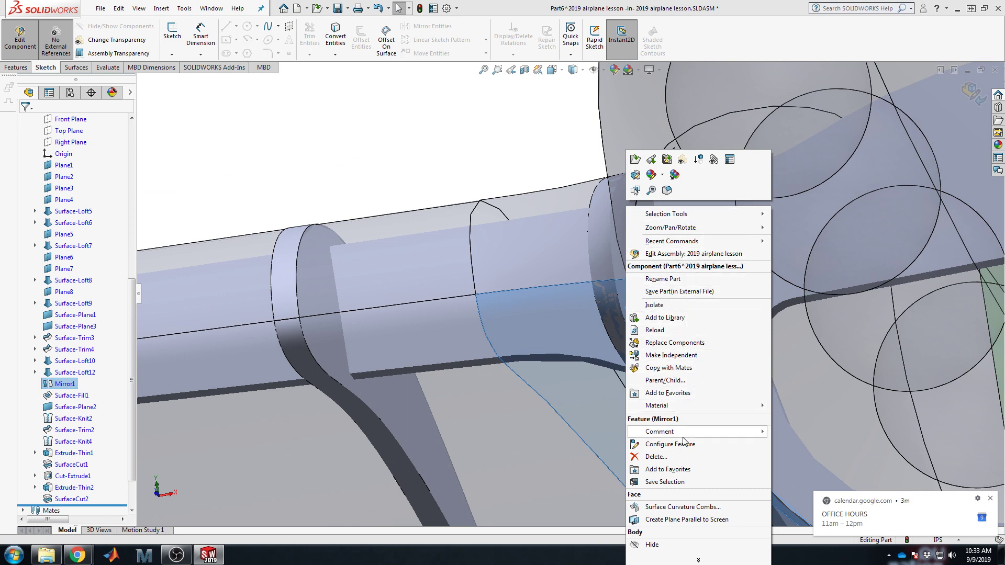
left_click(682, 560)
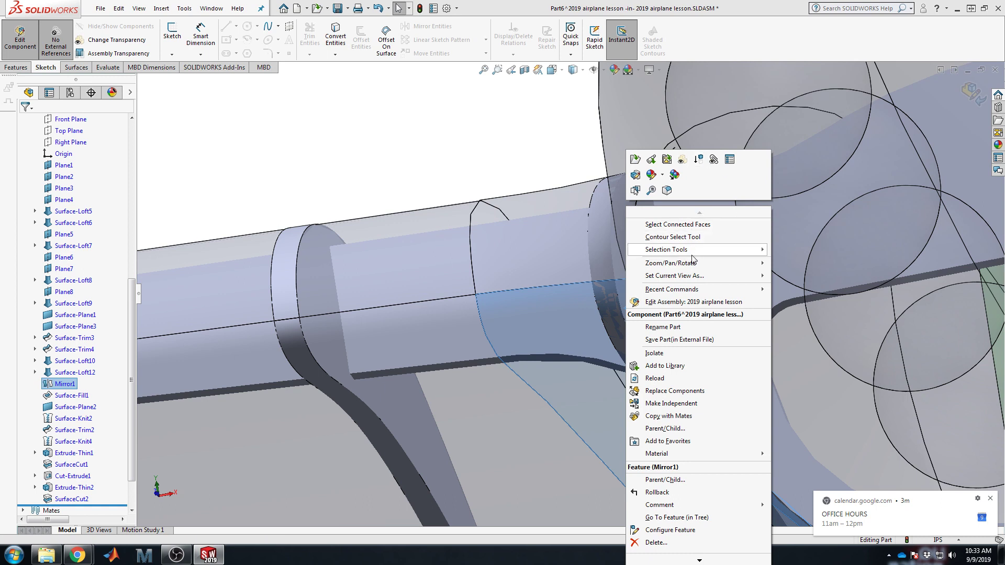
mouse_move(695, 255)
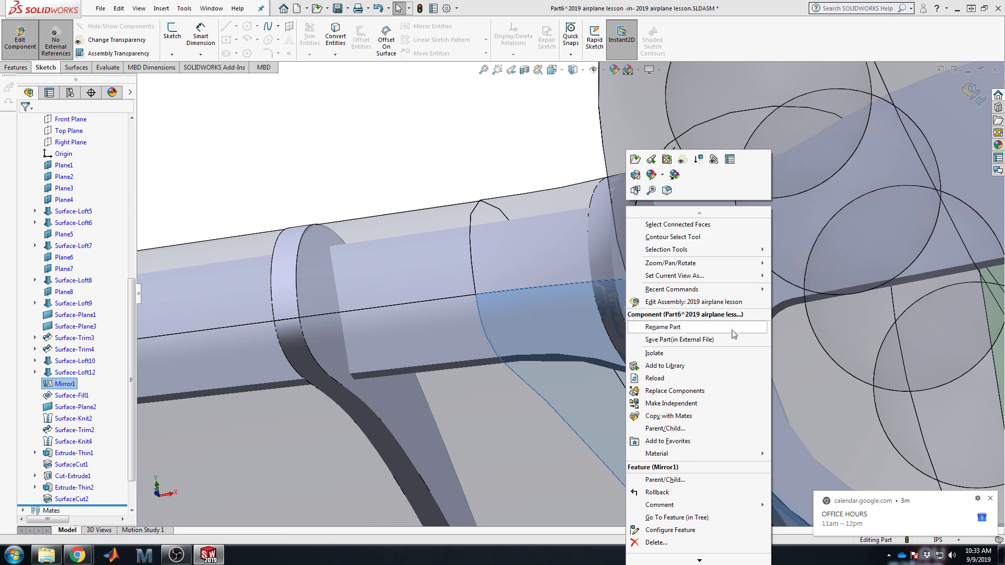
scroll(708, 426, "down", 5)
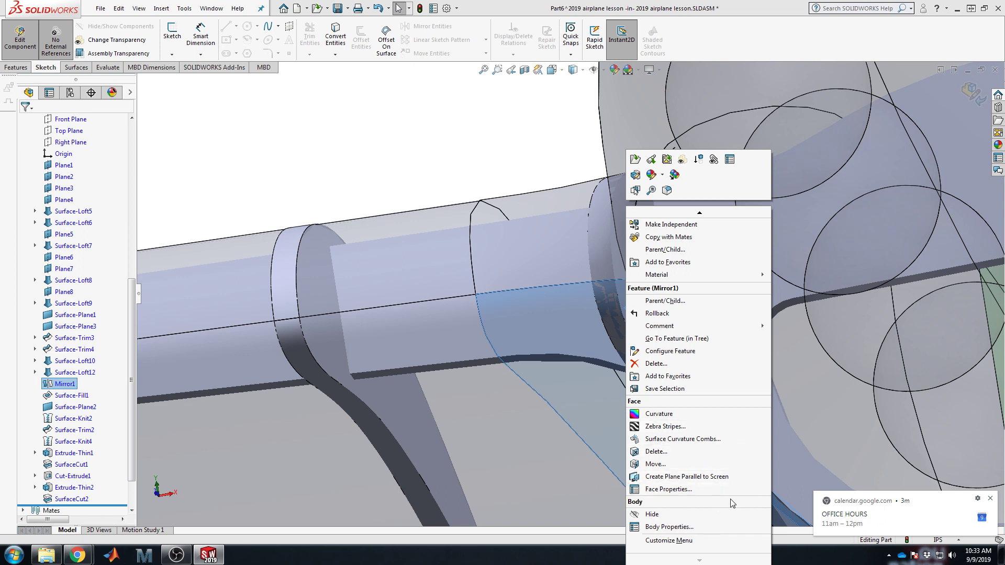
scroll(722, 262, "up", 5)
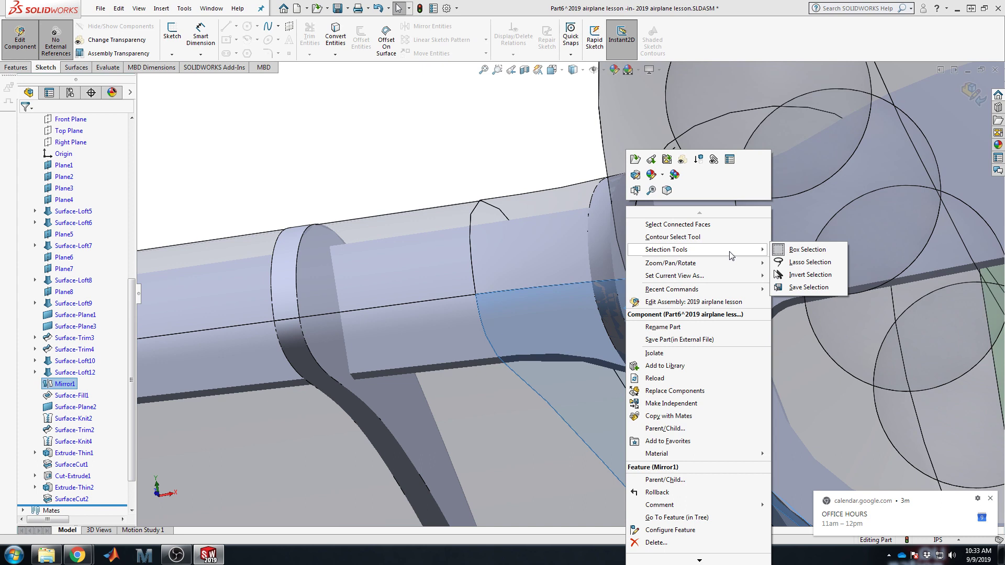
left_click(703, 225)
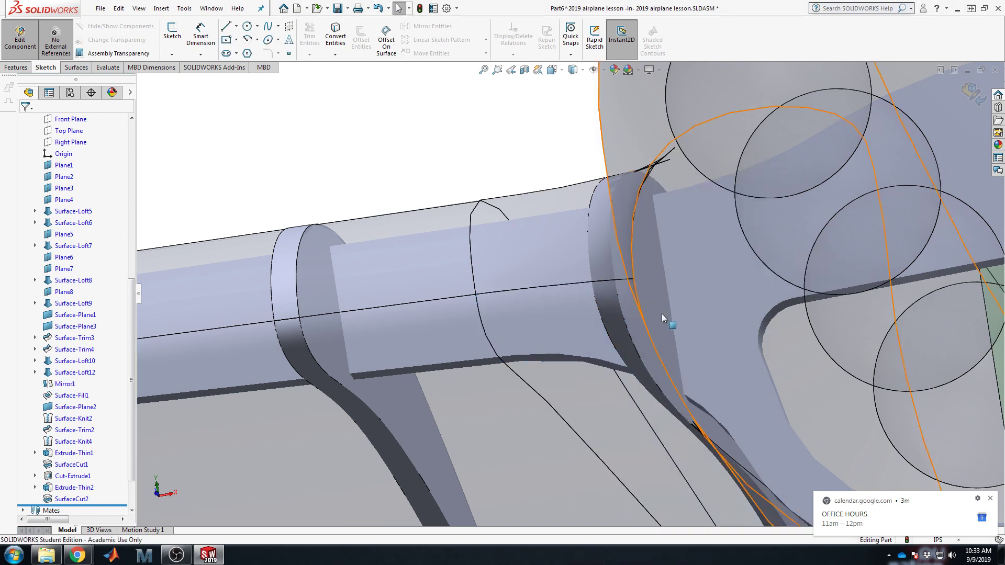
right_click(549, 196)
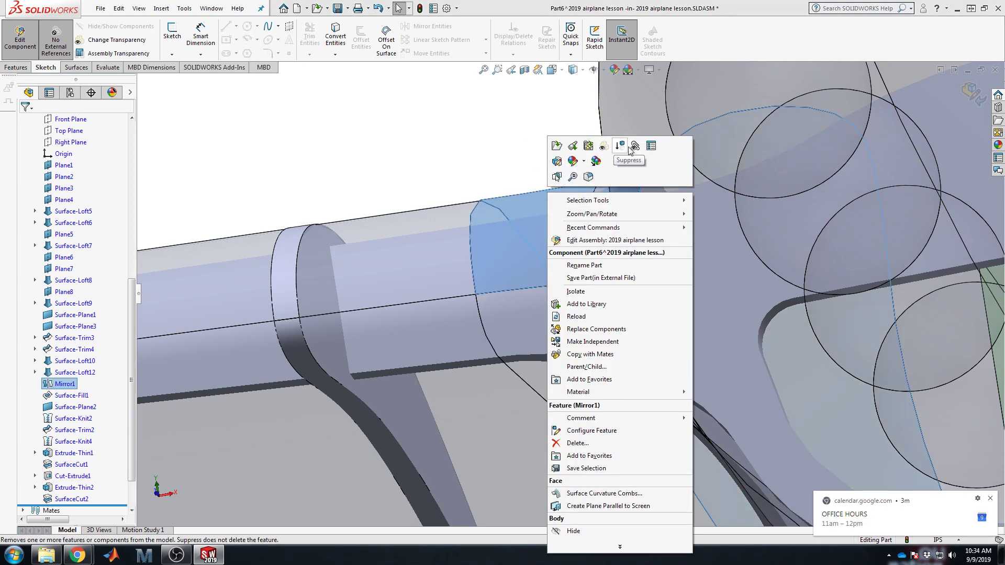
left_click(464, 134)
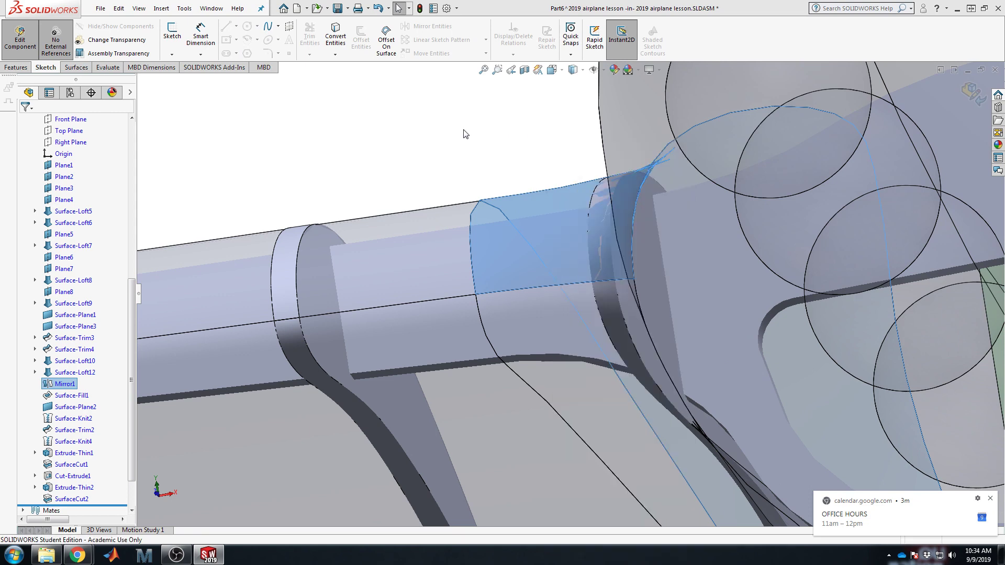
scroll(130, 183, "up", 7)
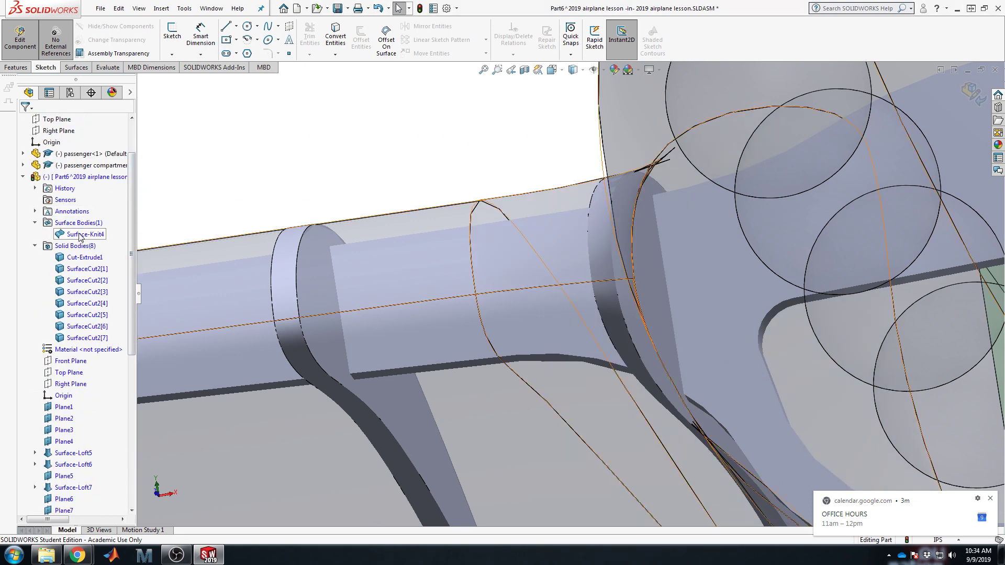
Step: Zoom to the Surface-Knit4 body and orbit to an oblique view of the wing structure
right_click(77, 234)
left_click(103, 220)
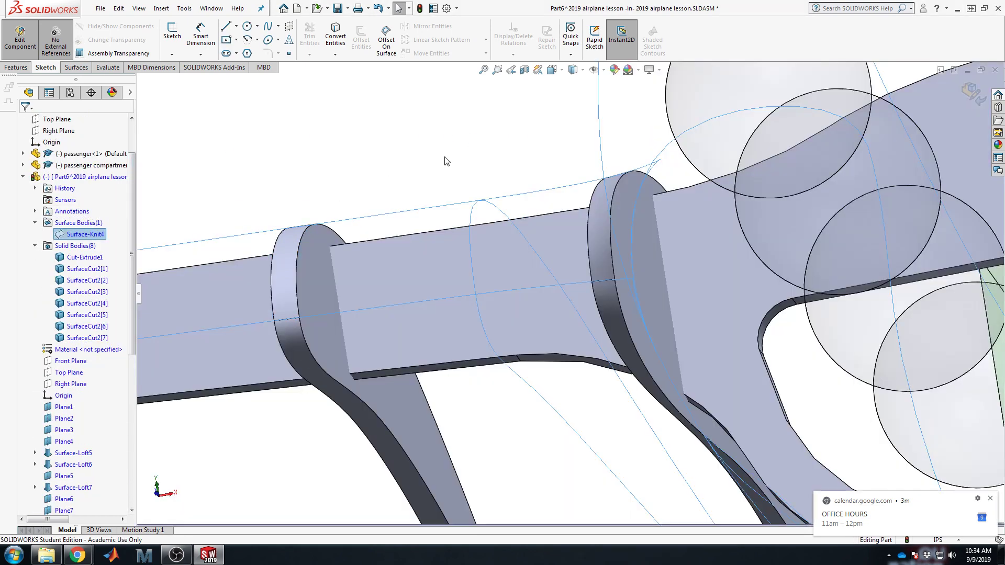
left_click(642, 268)
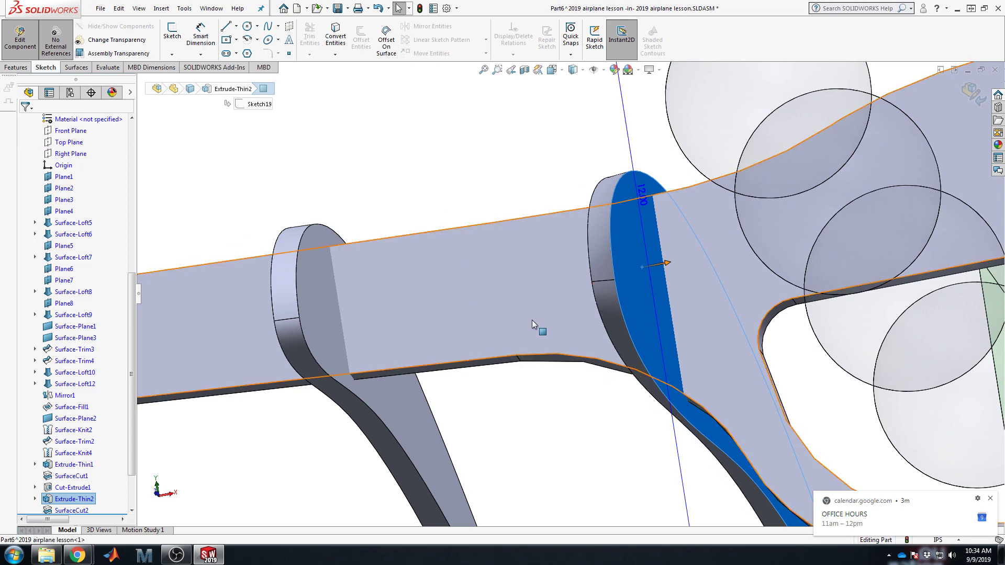
middle_click_drag(553, 352, 634, 263)
scroll(634, 267, "up", 5)
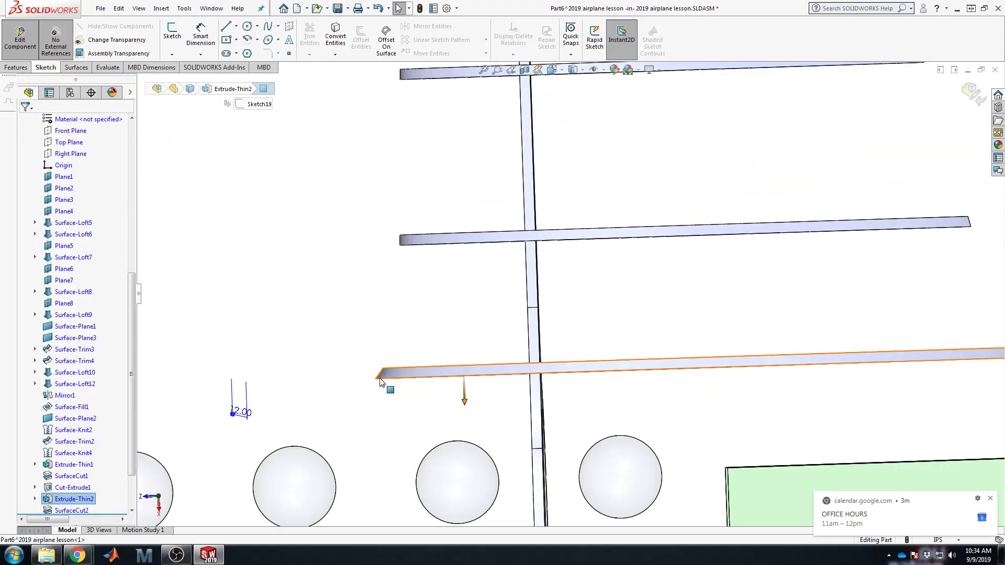
middle_click_drag(541, 360, 239, 215)
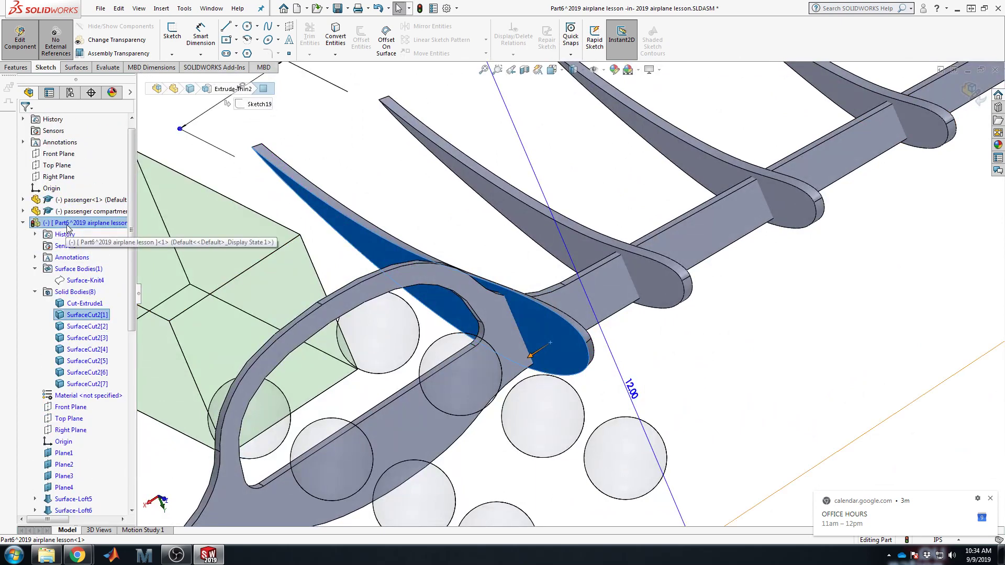
Step: Show the Surface-Knit4 skin and fit the whole airplane in view
left_click(78, 280)
right_click(74, 281)
left_click(83, 264)
scroll(525, 150, "down", 5)
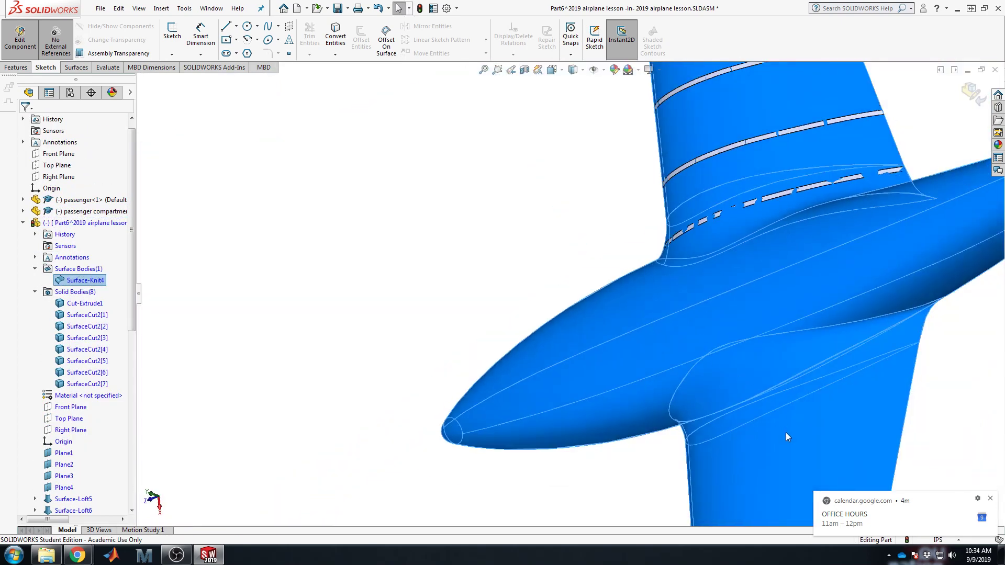
key("ctrl+7")
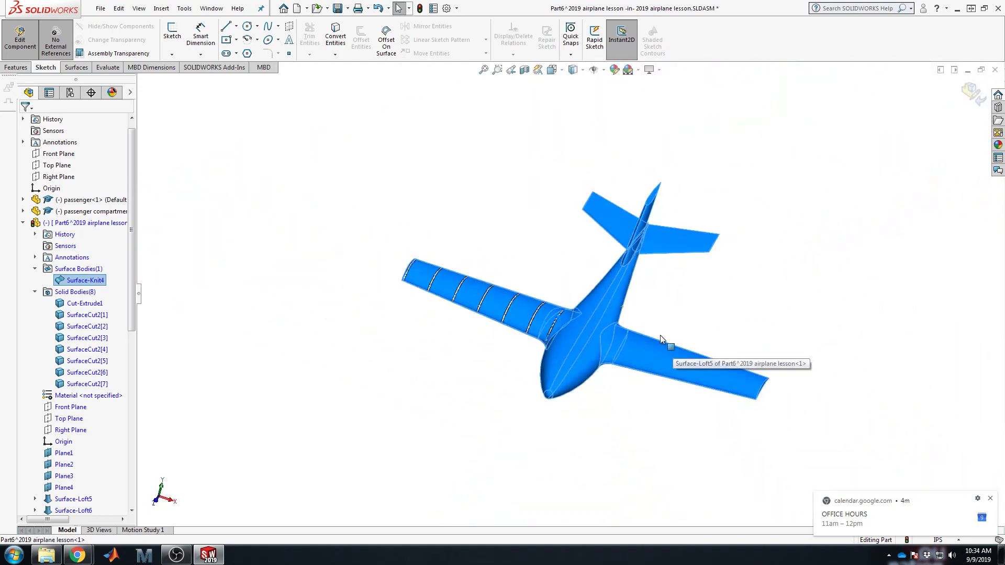
middle_click_drag(660, 339, 698, 313)
left_click(718, 375)
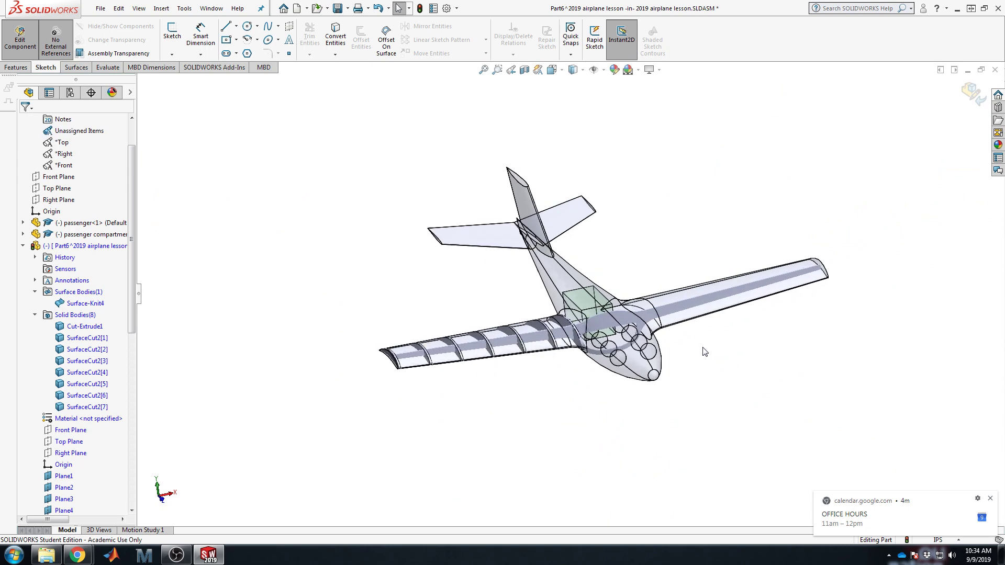
scroll(704, 351, "down", 3)
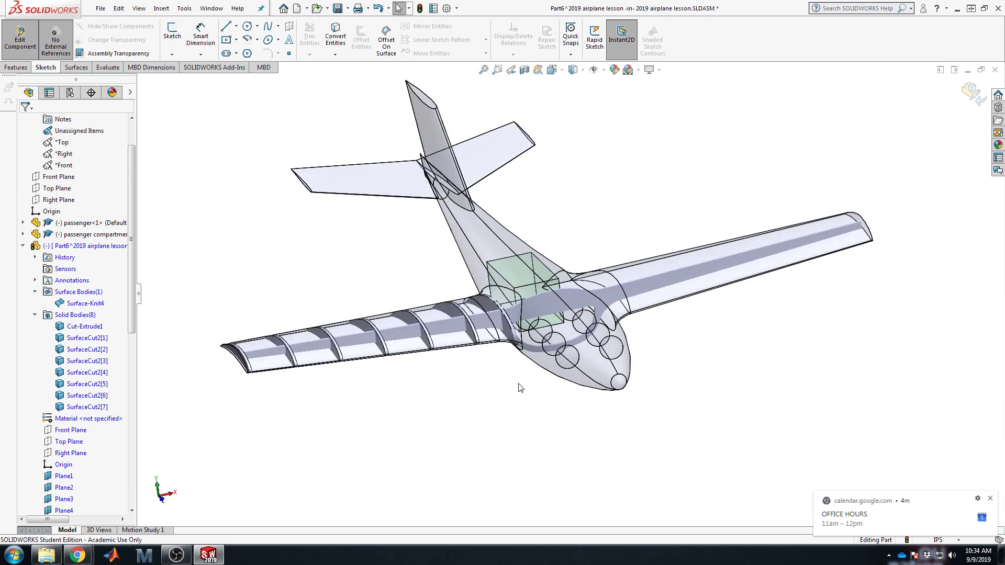
left_click(990, 500)
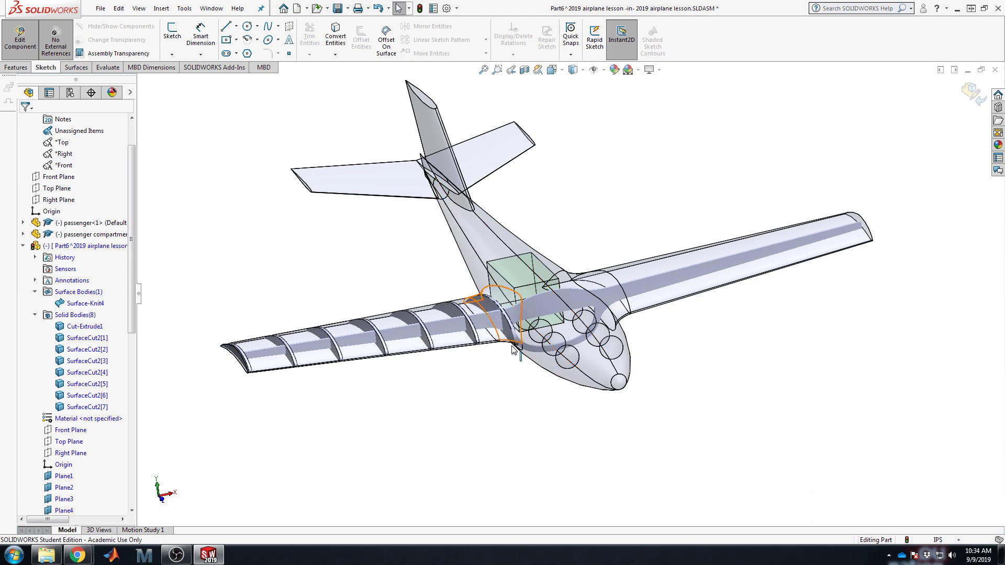
Step: Select the part's Top Plane and switch to an isometric view of the whole airplane
middle_click_drag(519, 329, 628, 396)
scroll(67, 191, "up", 2)
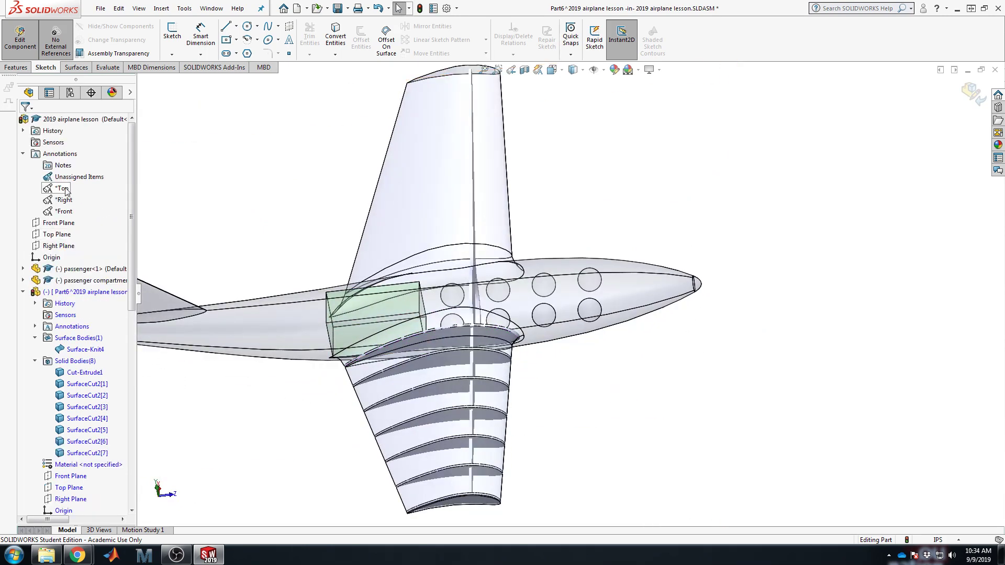
left_click(24, 154)
scroll(75, 328, "down", 4)
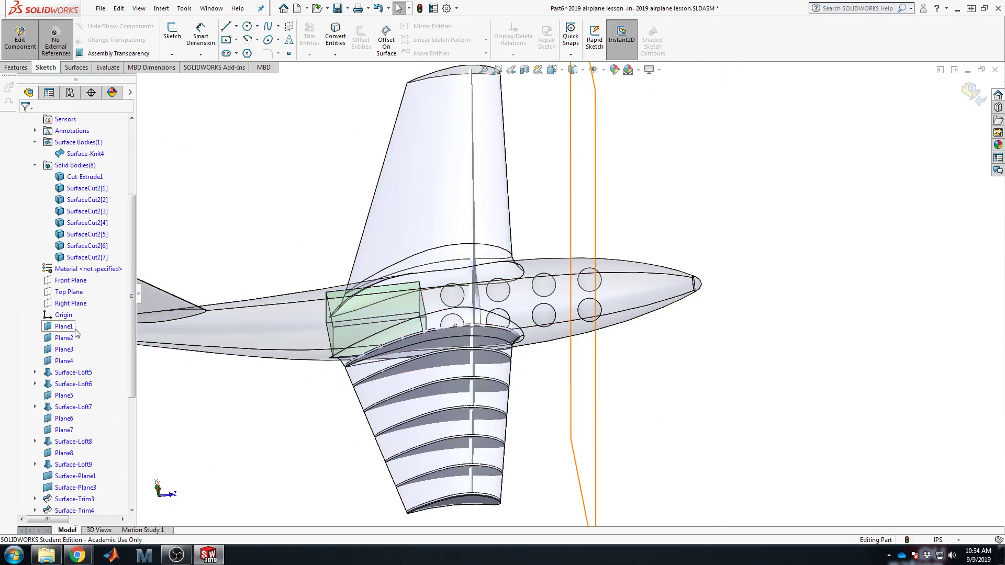
scroll(72, 228, "down", 2)
left_click(70, 224)
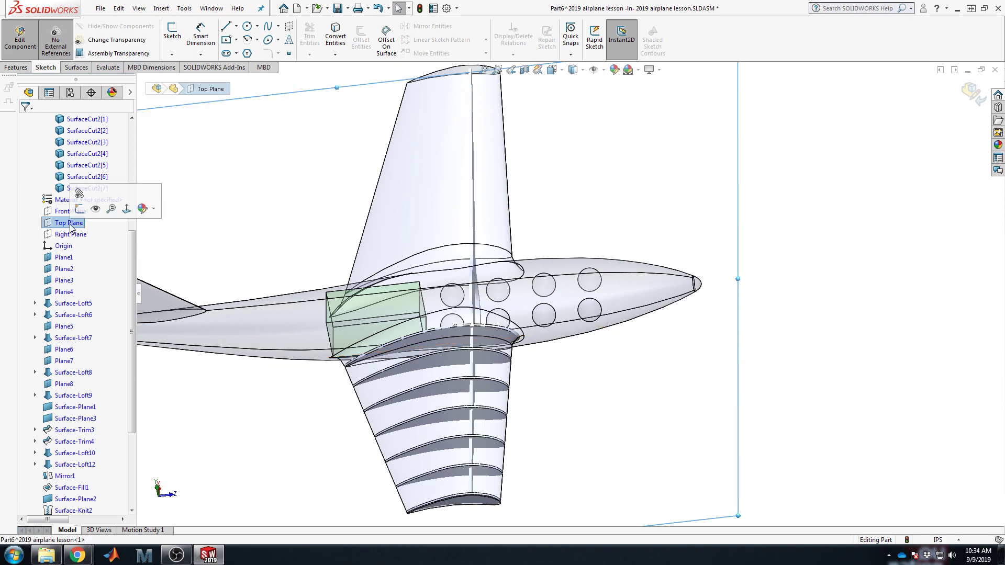
scroll(72, 226, "up", 4)
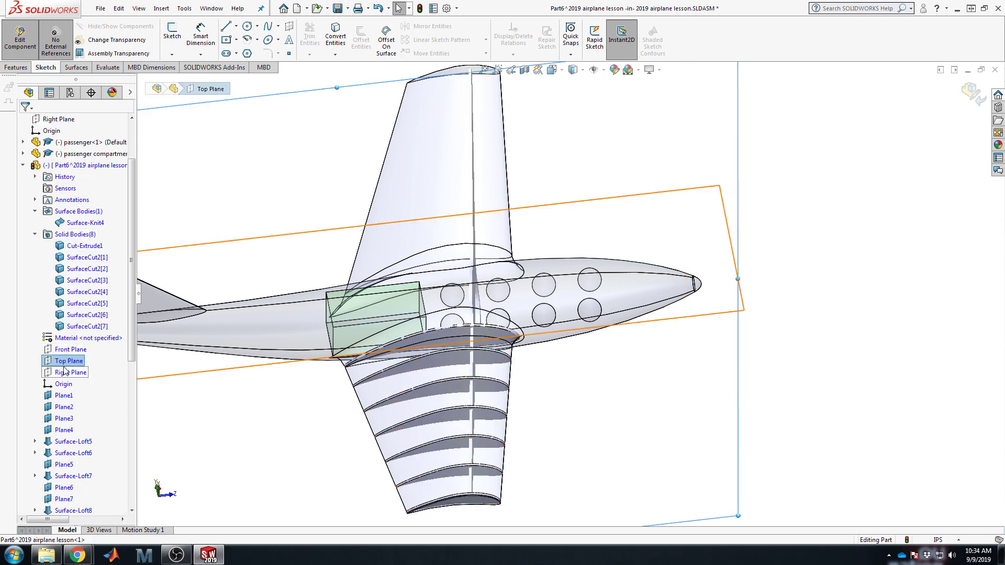
key("f")
middle_click_drag(446, 230, 415, 188)
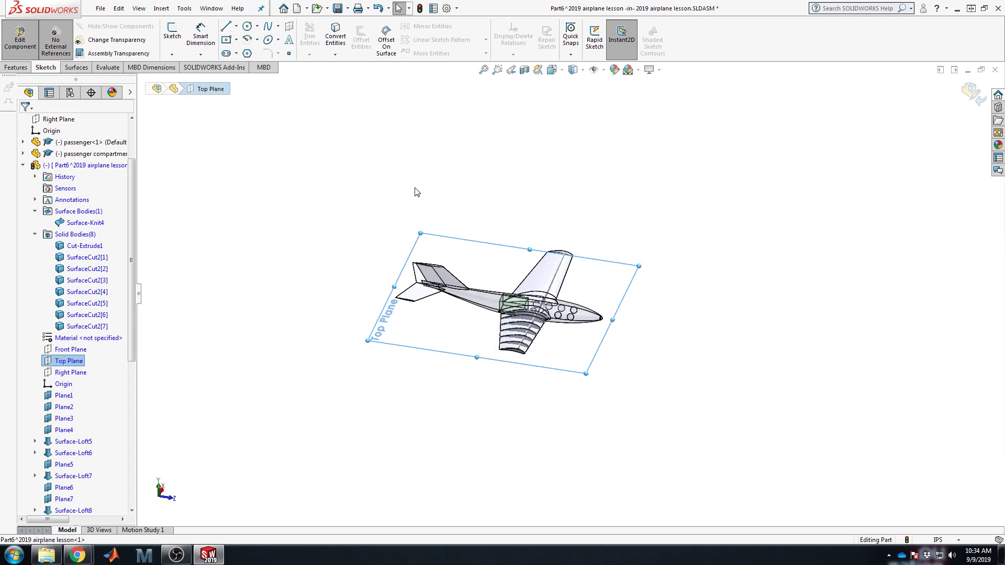
key("ctrl+7")
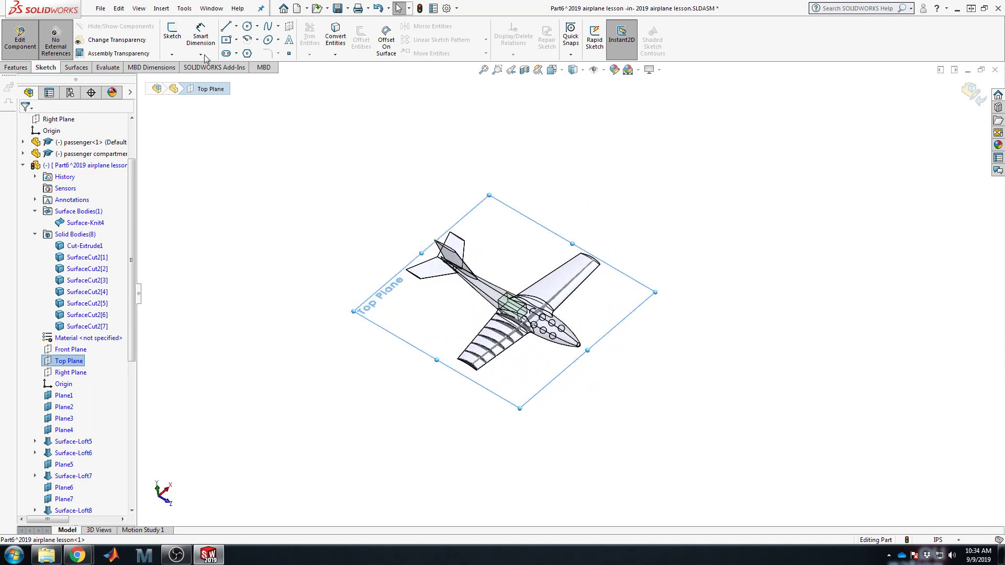
Step: Start a sketch on the Top Plane, view it face-on, and draw a horizontal line across the fuselage
left_click(172, 32)
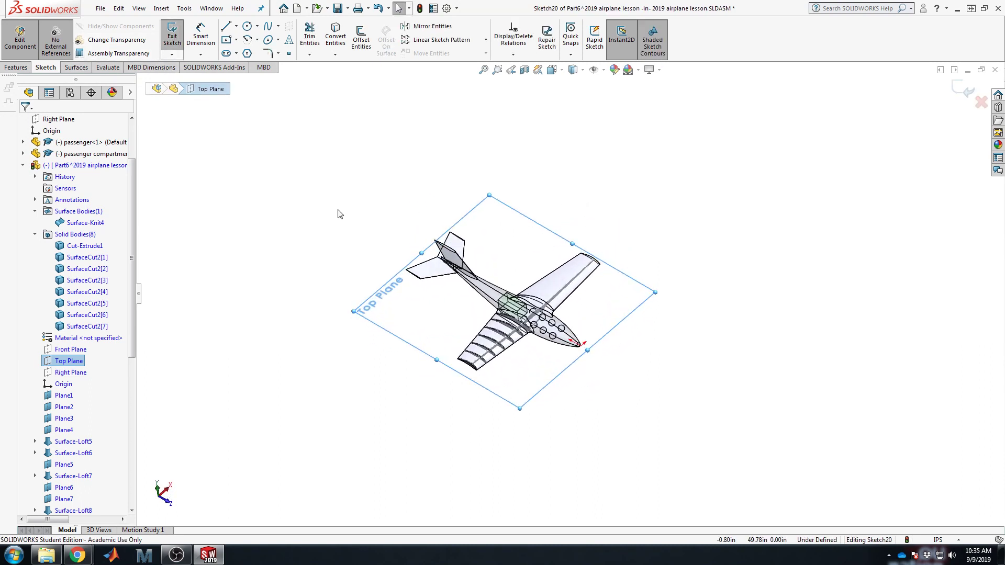
key("space")
left_click(454, 284)
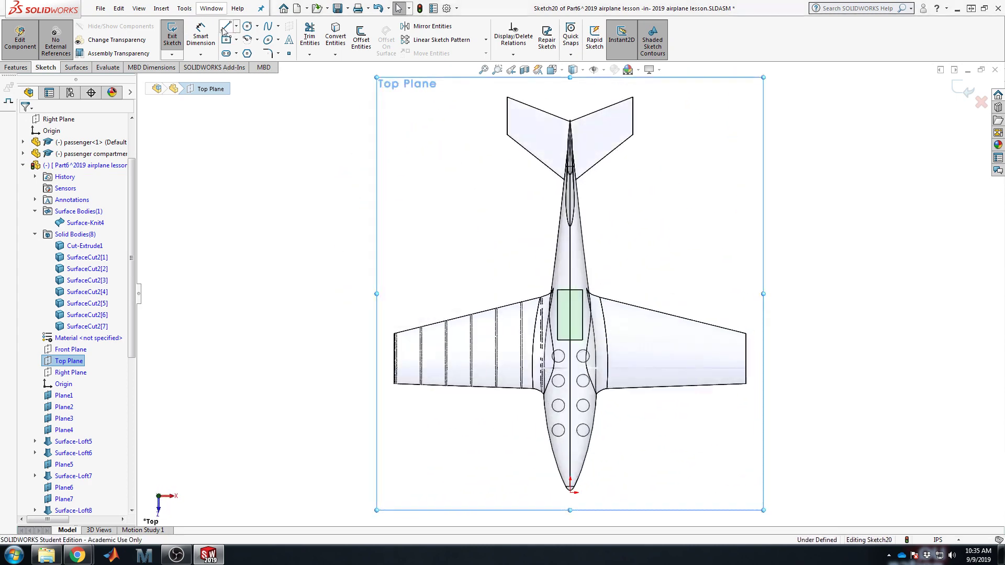
left_click(225, 27)
left_click(534, 287)
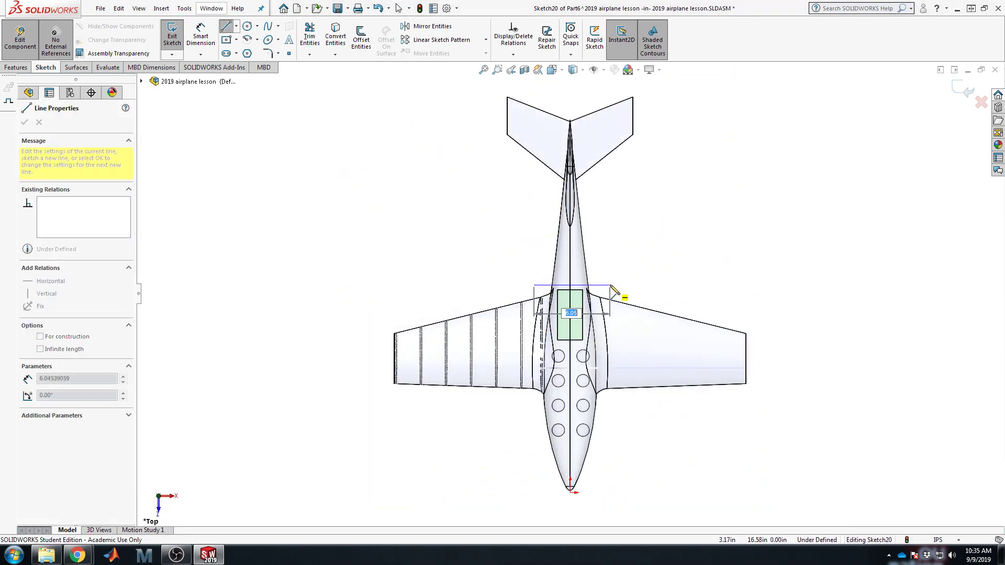
left_click(610, 286)
key("Escape")
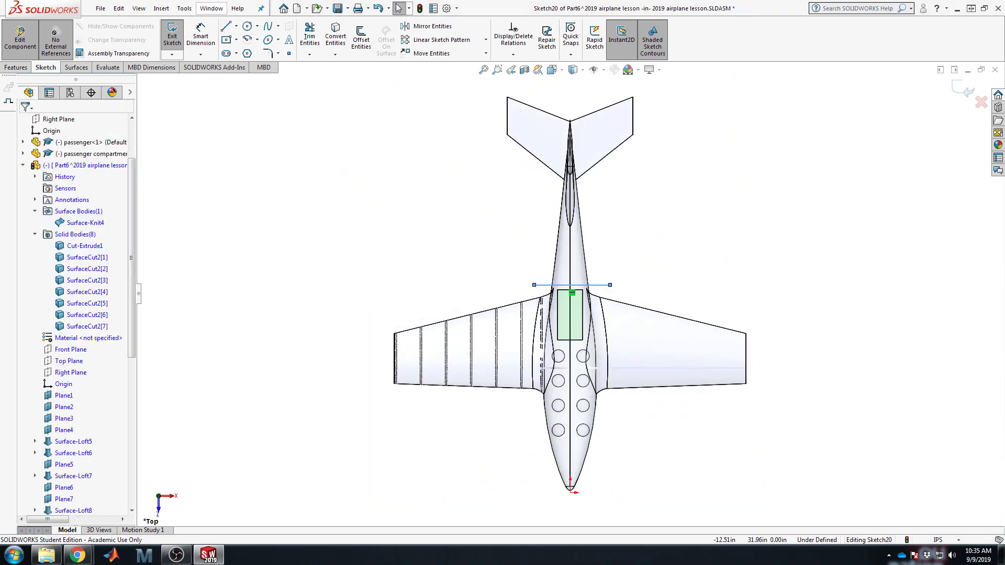
Step: Draw a second horizontal line across the rear fuselage and shift it slightly toward the nose
left_click(226, 28)
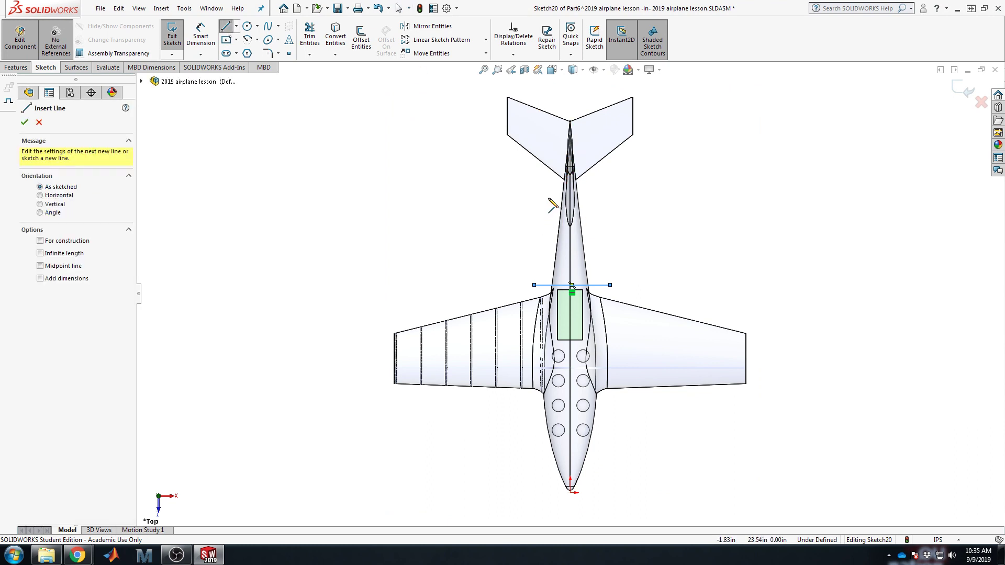
left_click(538, 225)
left_click(610, 225)
key("Escape")
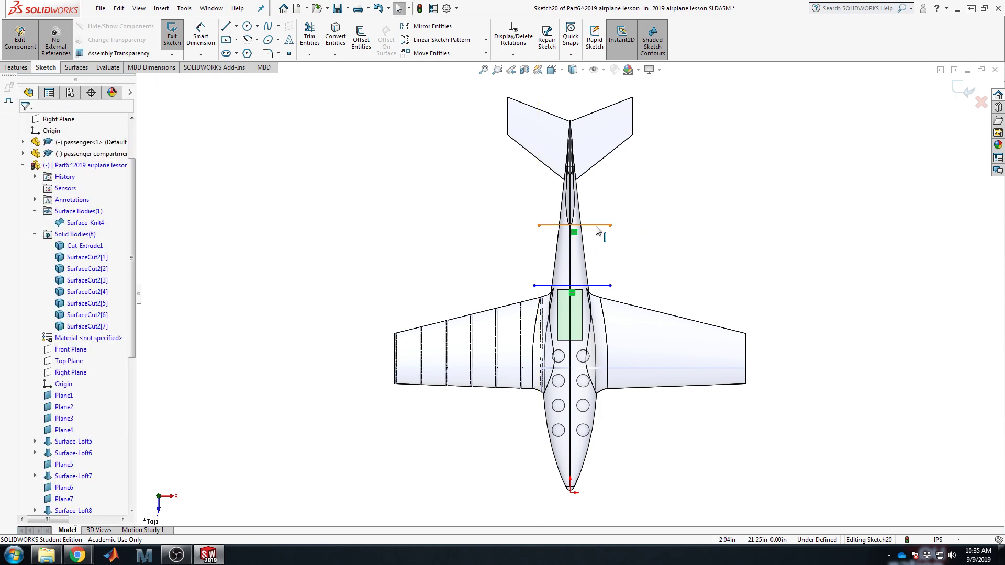
left_click_drag(599, 230, 591, 237)
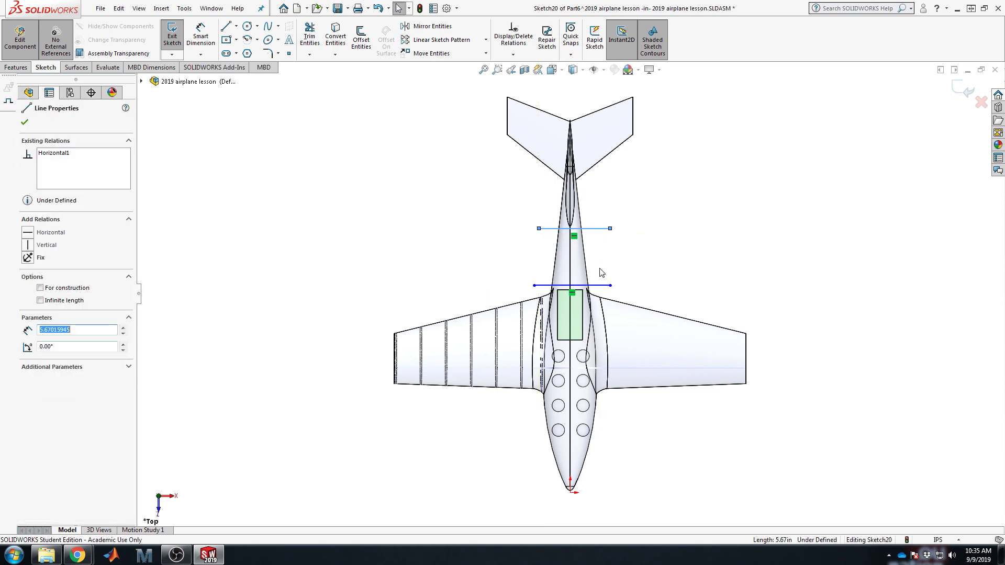
left_click(226, 146)
Step: Draw a horizontal line across the nose section
left_click(226, 27)
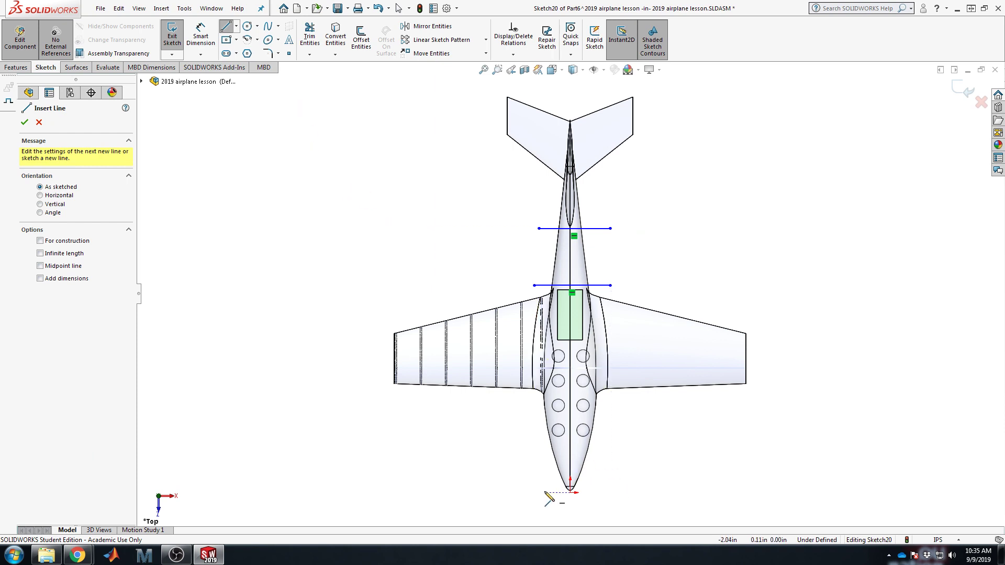
left_click(529, 443)
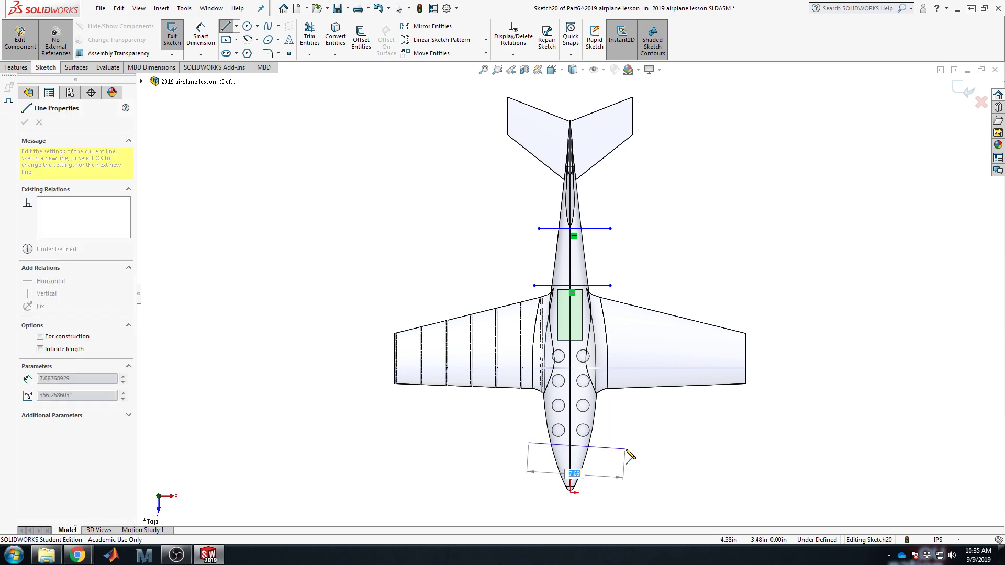
left_click(623, 442)
key("Escape")
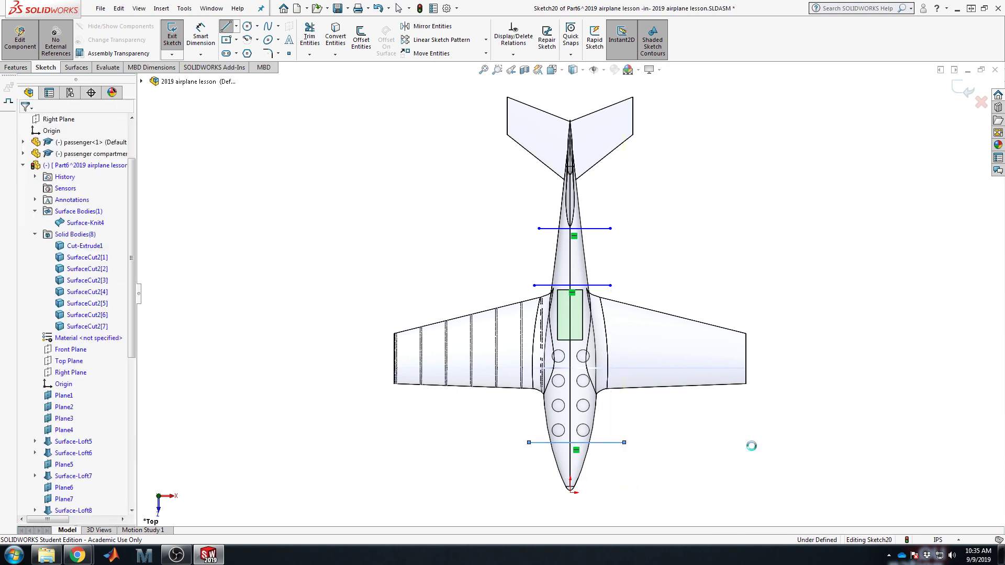
scroll(555, 466, "down", 2)
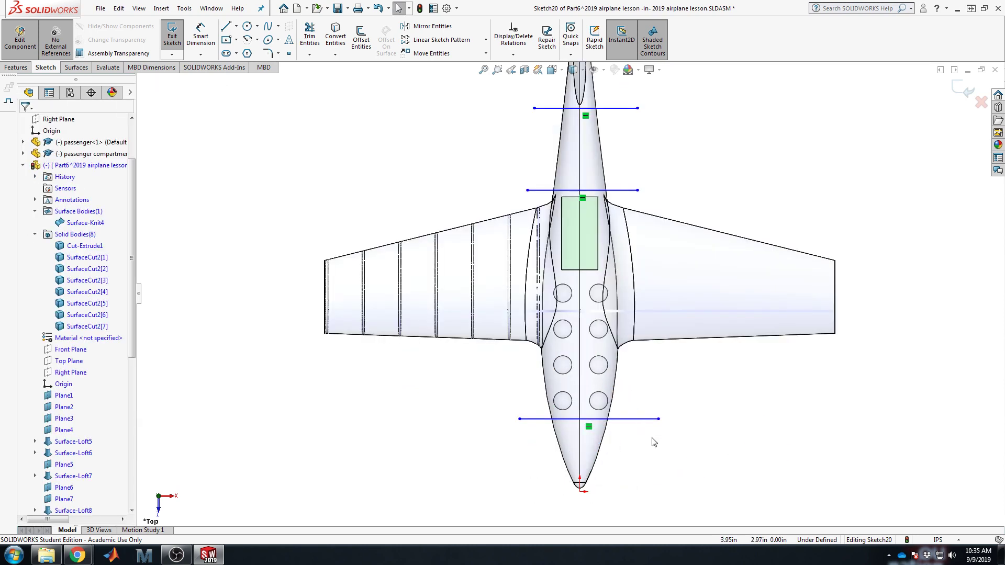
Step: Draw a line from the left wing ending coincident on the fuselage centreline
left_click(226, 27)
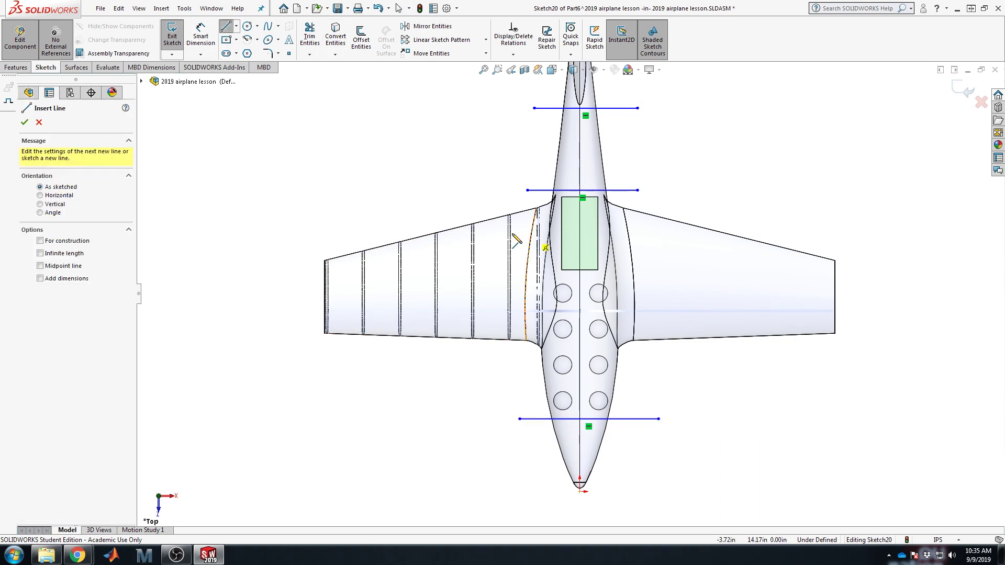
left_click(472, 266)
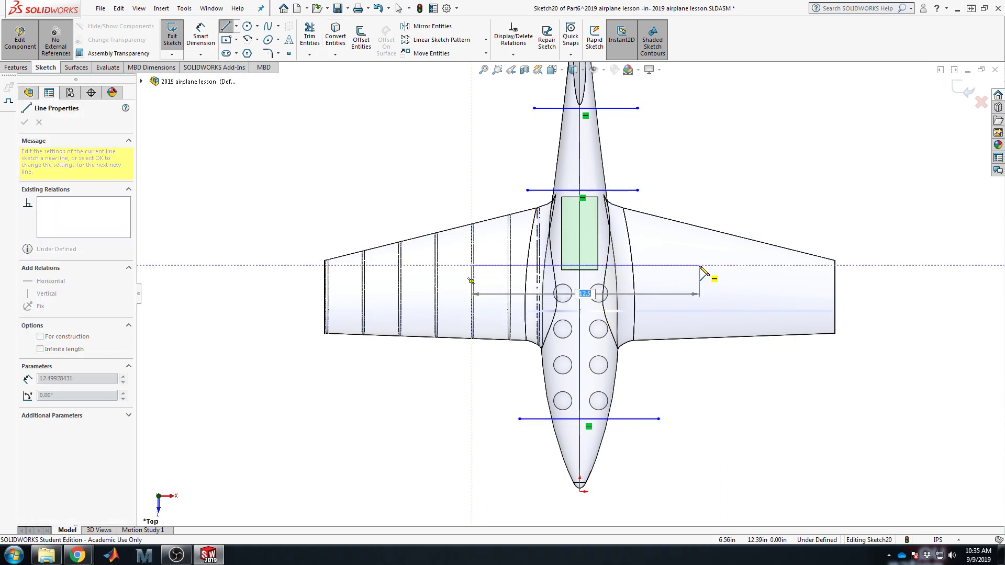
left_click(580, 267)
key("Escape")
scroll(523, 285, "down", 4)
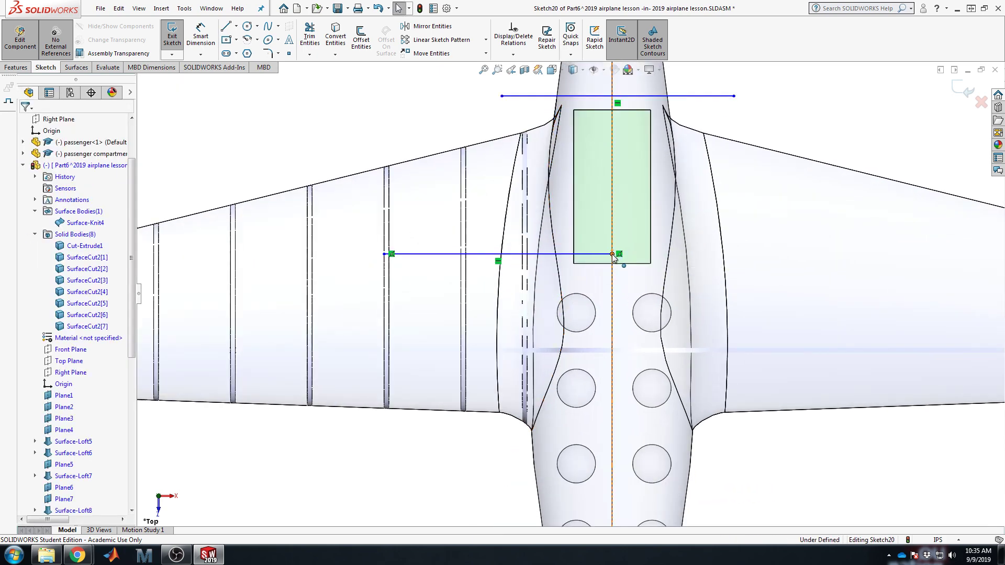
left_click_drag(614, 254, 611, 278)
scroll(717, 365, "up", 3)
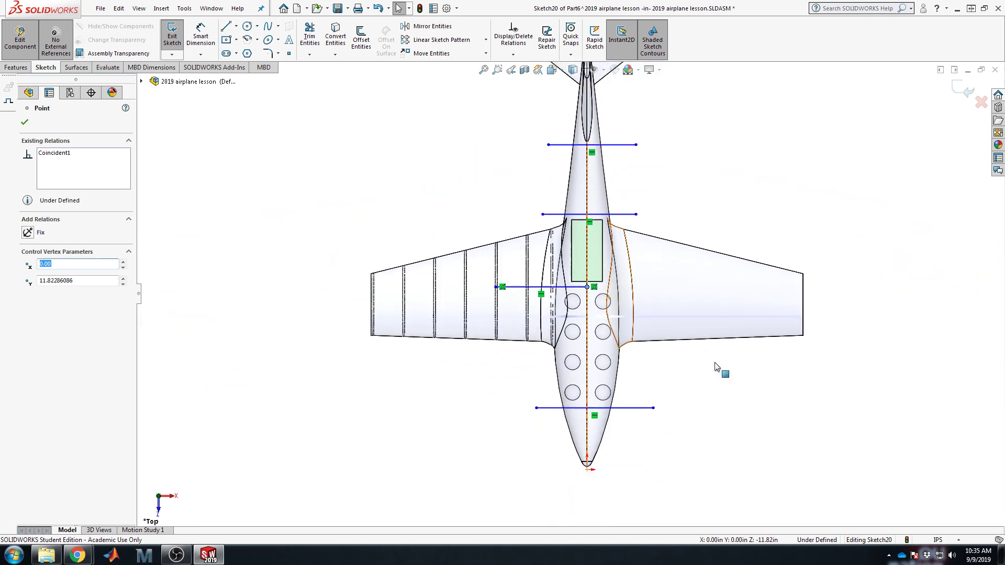
key("Escape")
left_click(204, 38)
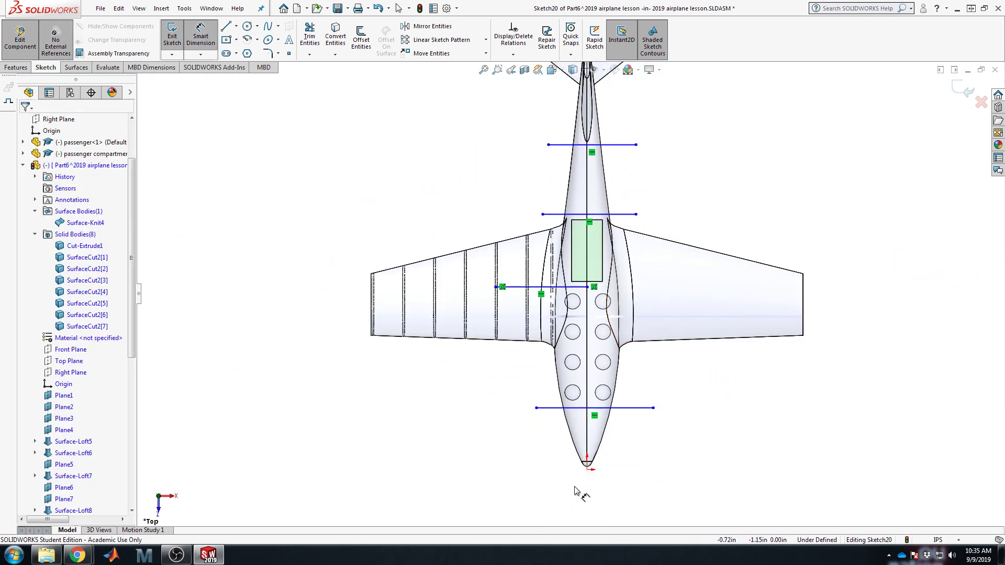
Step: Dimension the nose-section line at 4.00 in and the wing-root line at 12.00 in from the nose-tip origin
scroll(587, 474, "down", 5)
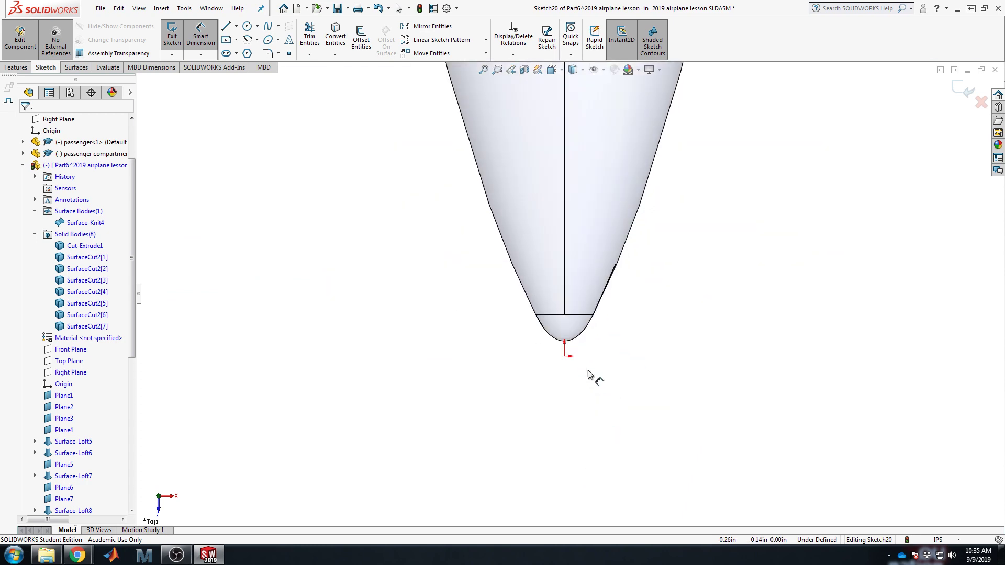
left_click(564, 357)
scroll(587, 369, "up", 3)
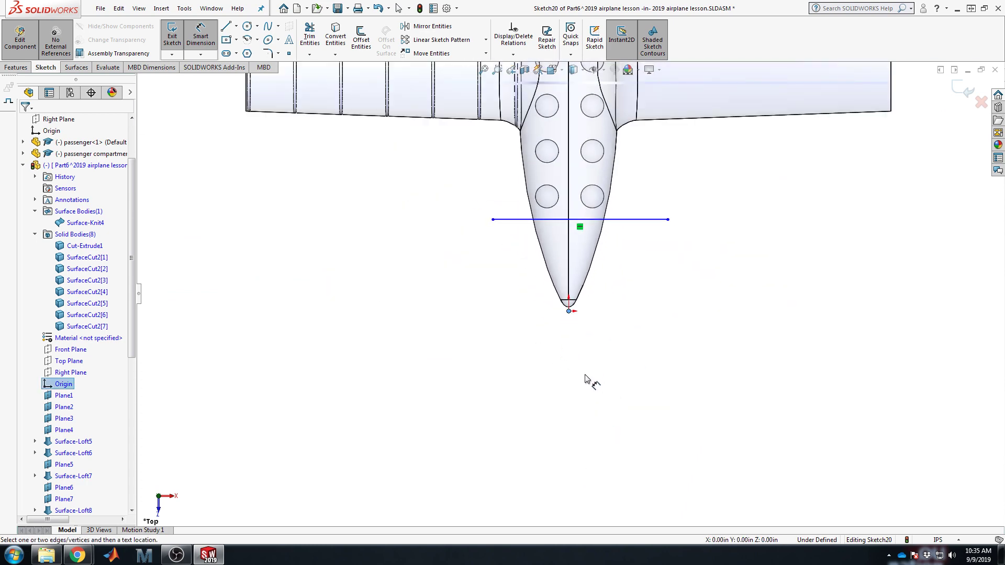
scroll(585, 378, "up", 5)
scroll(570, 268, "down", 4)
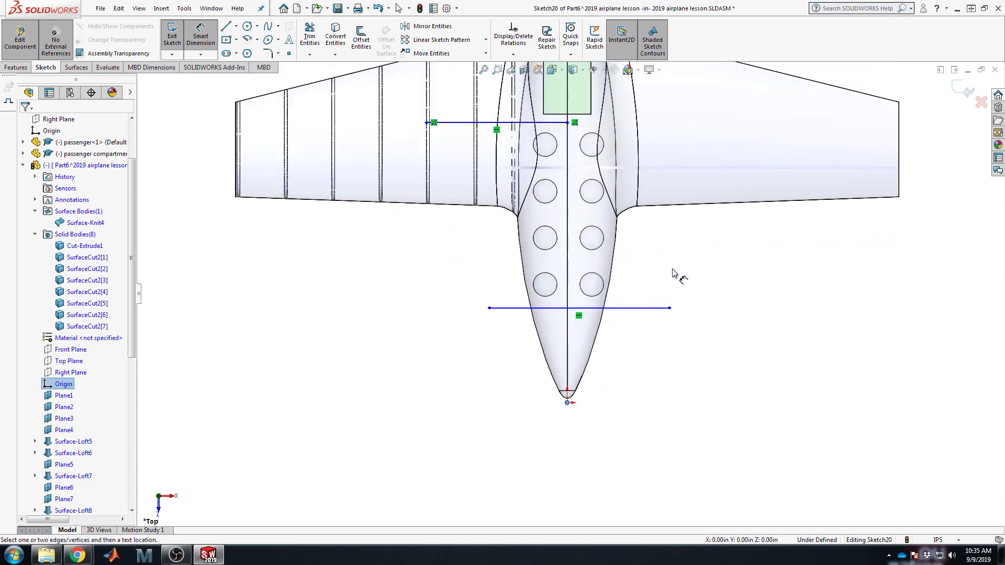
left_click(634, 309)
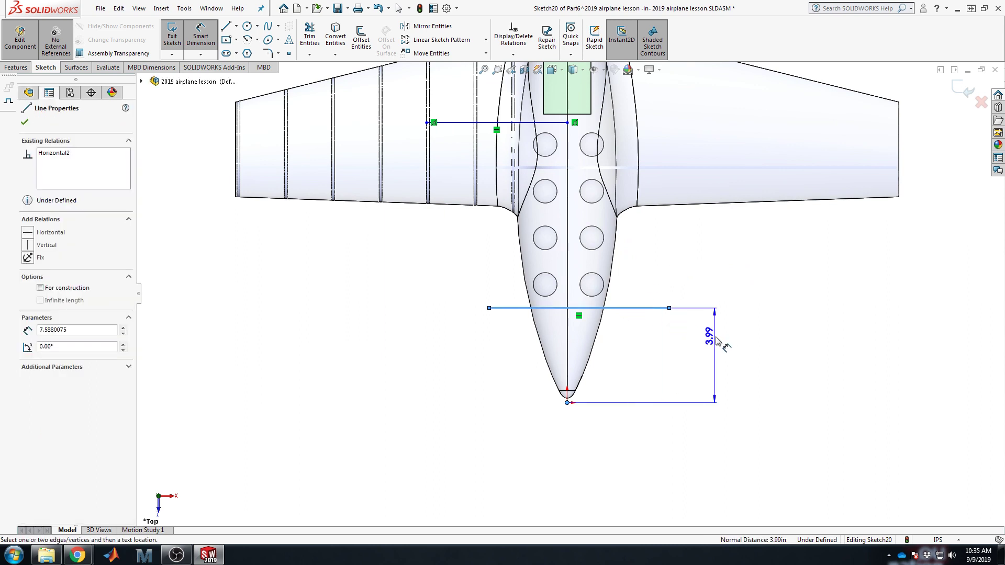
left_click(715, 346)
type("4")
key("Return")
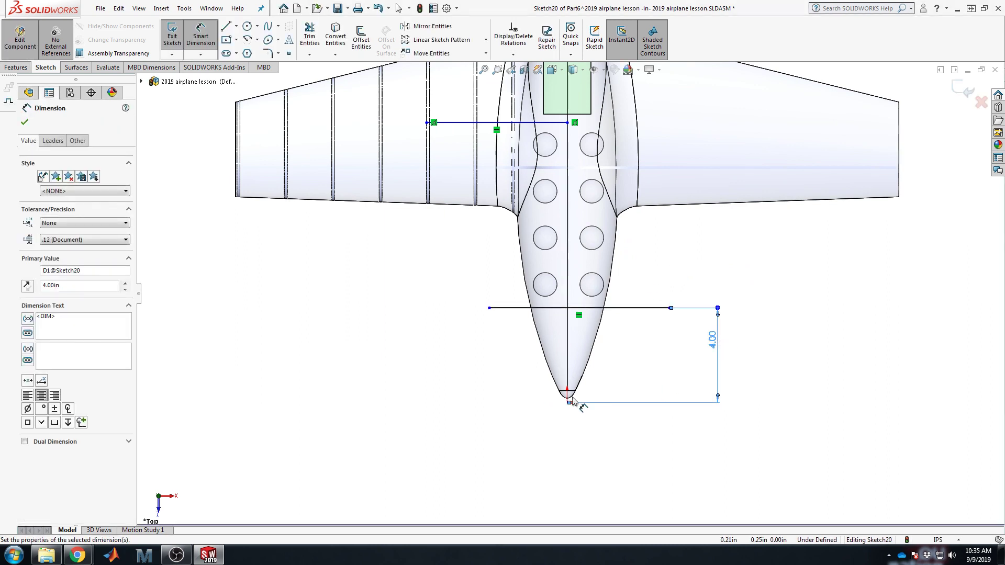
left_click(602, 308)
key("Escape")
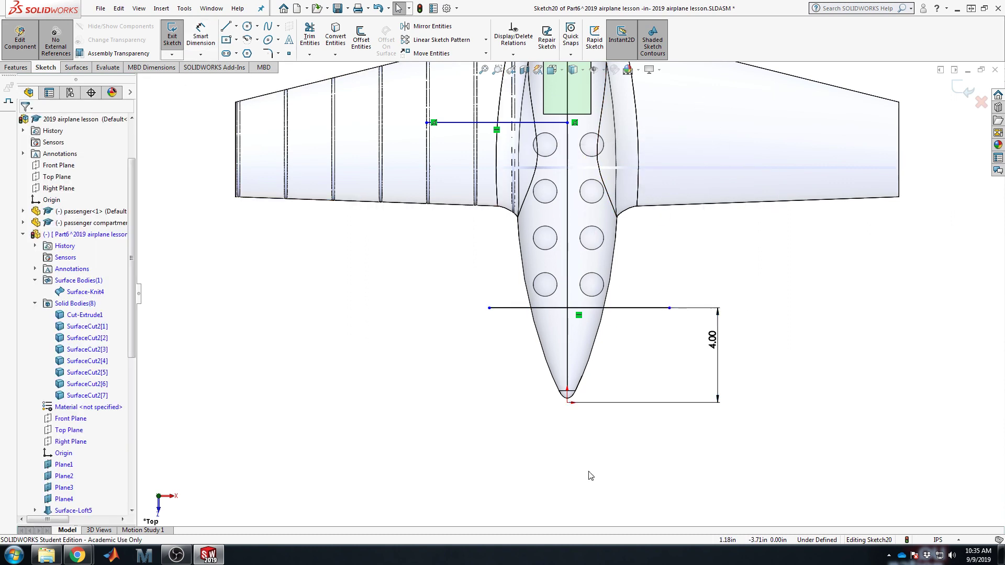
scroll(590, 475, "down", 4)
left_click(200, 46)
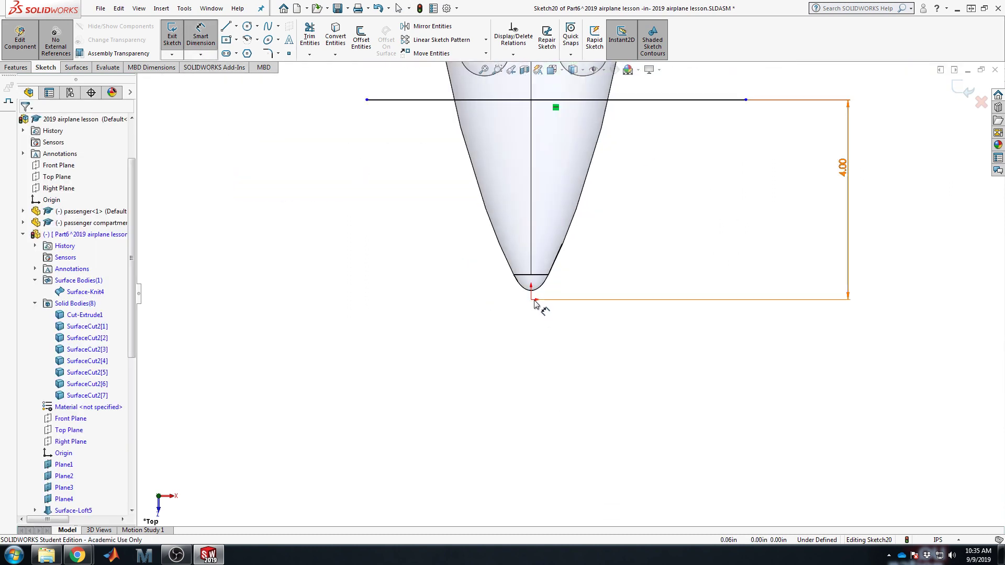
scroll(547, 314, "up", 2)
scroll(547, 314, "up", 3)
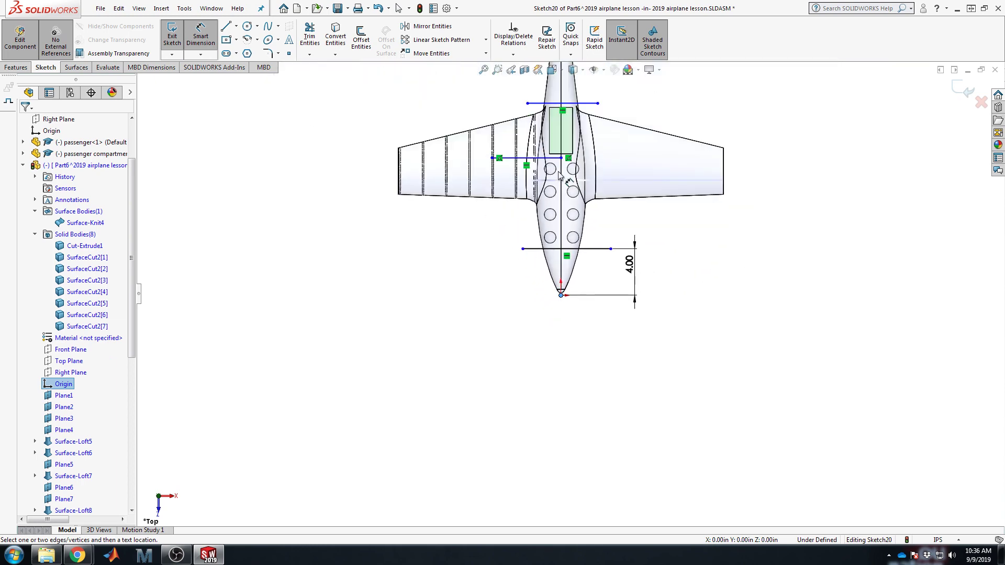
left_click(554, 159)
left_click(659, 225)
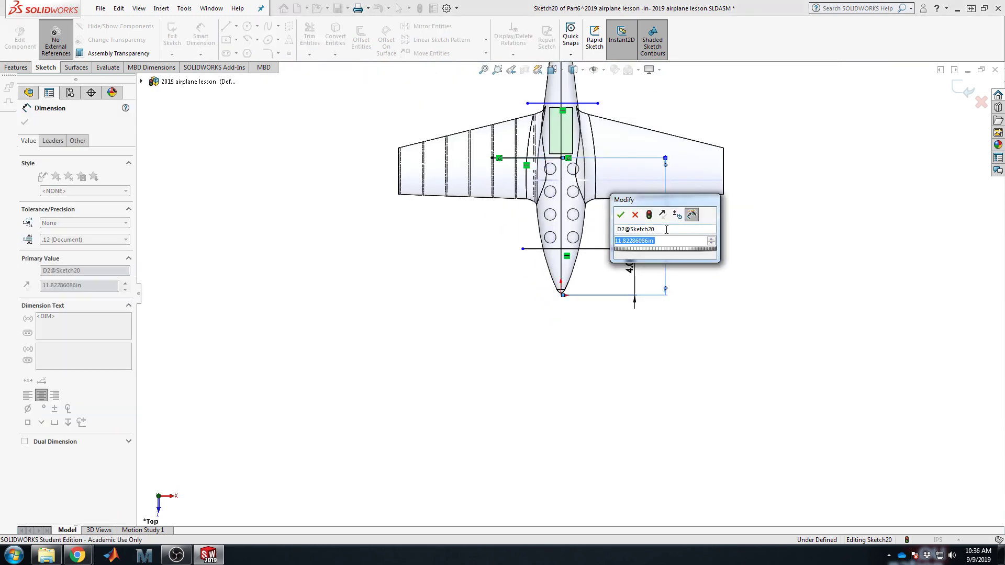
type("12")
key("Return")
Step: Dimension the remaining fuselage lines at 16.50 in and 21.00 in from the nose tip
scroll(599, 143, "up", 2)
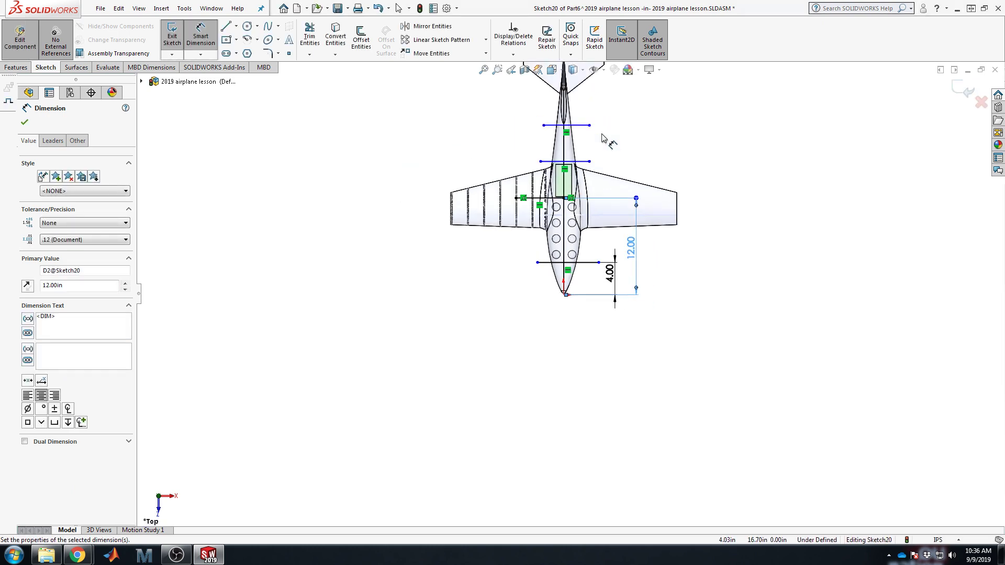
scroll(590, 175, "down", 2)
left_click(577, 178)
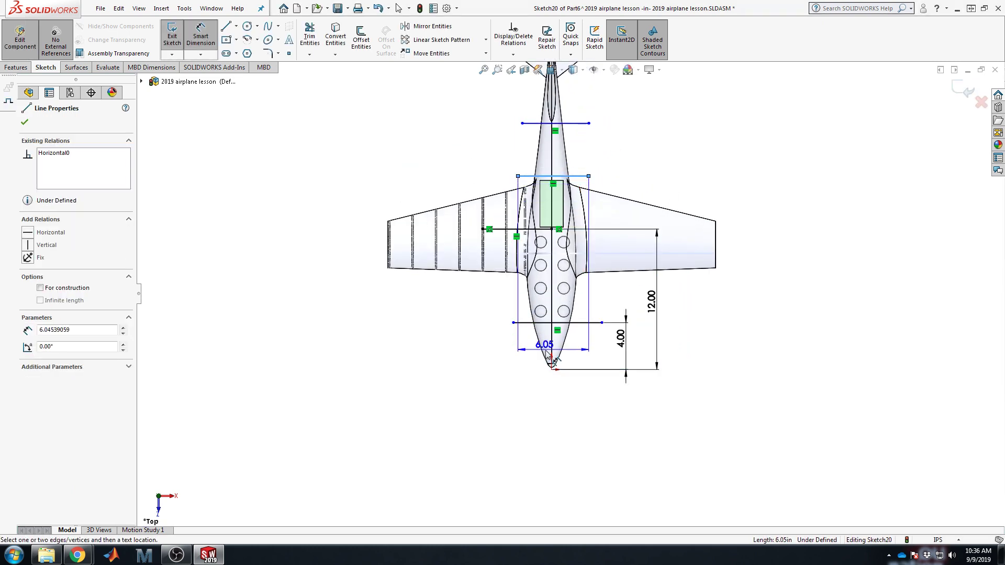
left_click(553, 371)
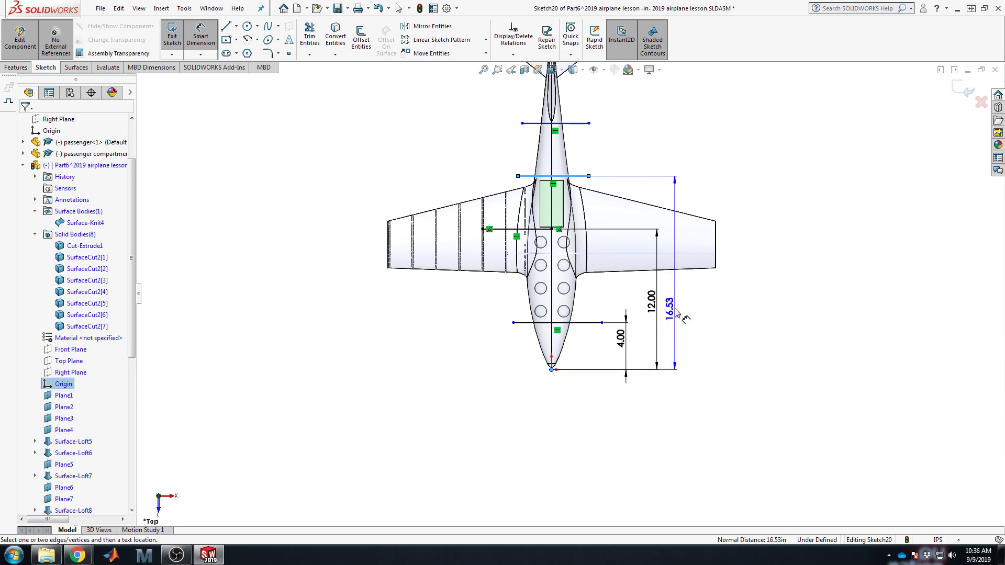
left_click(685, 303)
type("16.5")
key("Return")
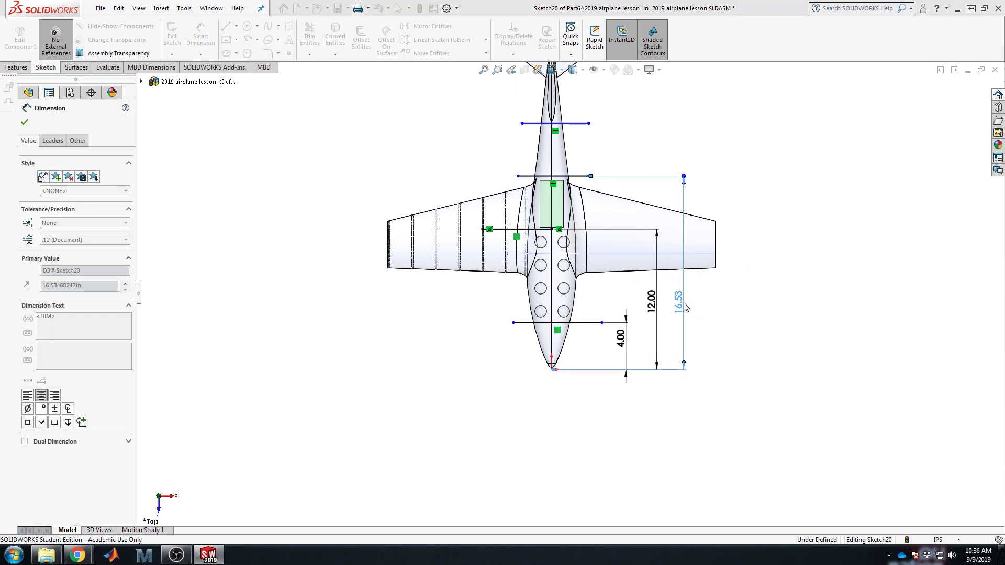
scroll(605, 208, "up", 2)
scroll(605, 209, "down", 1)
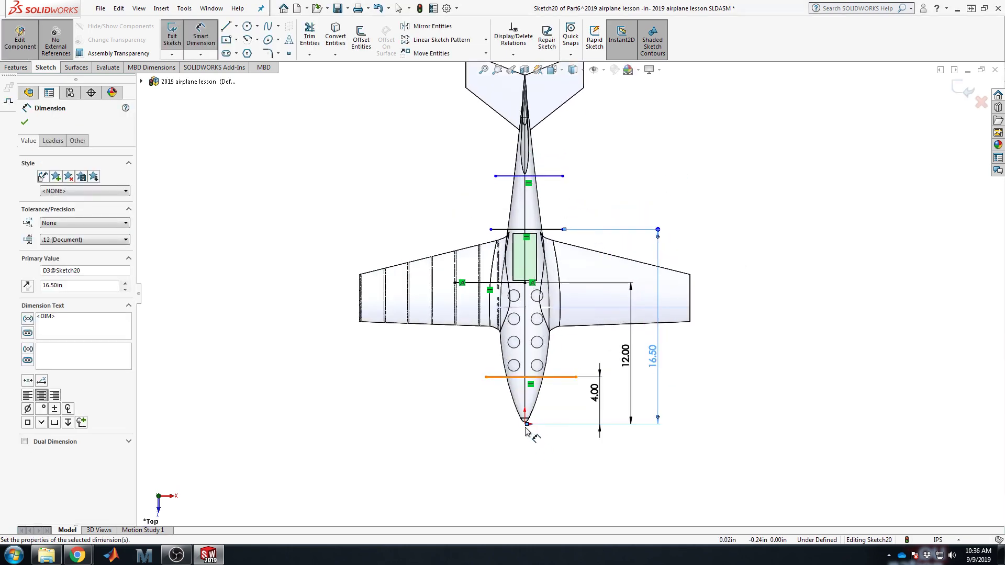
key("Escape")
left_click(553, 181)
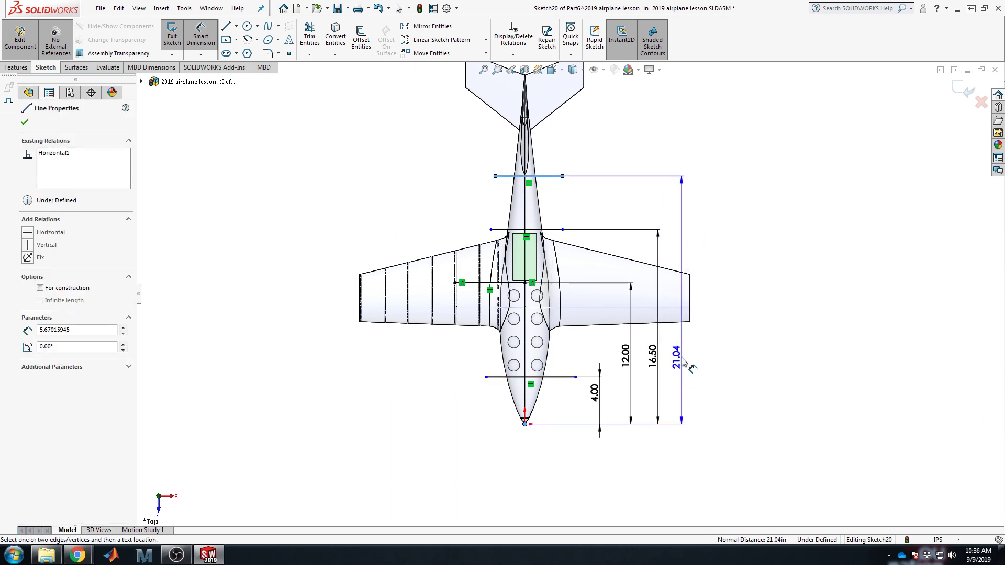
left_click(685, 367)
key("Return")
key("Escape")
Step: Drag the 12.00, 16.50 and 21.00 dimension labels lower so they line up
left_click_drag(624, 375, 624, 394)
left_click_drag(652, 357, 682, 398)
left_click(794, 326)
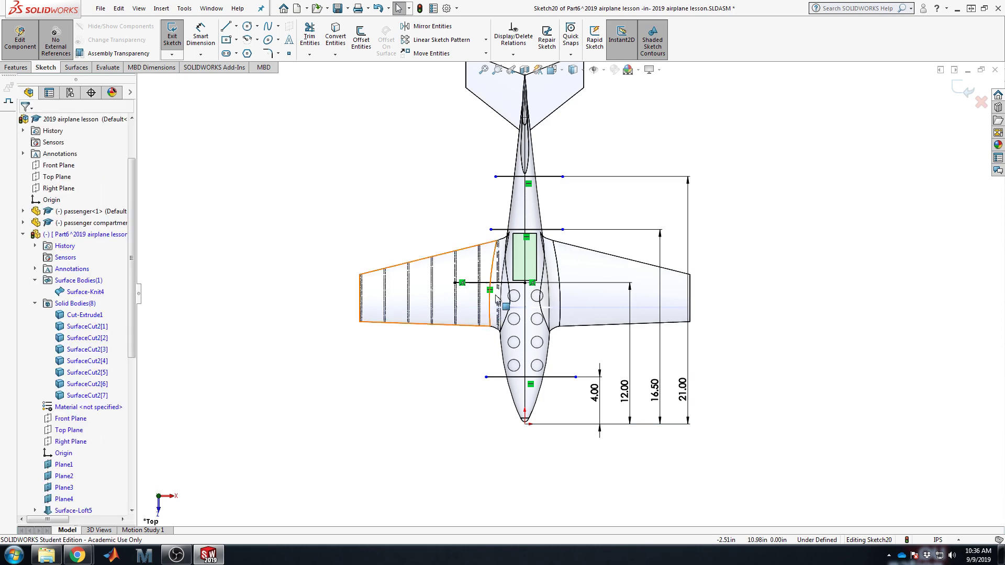
Step: Abandon the first mirror attempt and draw a construction centreline down the fuselage axis
scroll(486, 293, "down", 4)
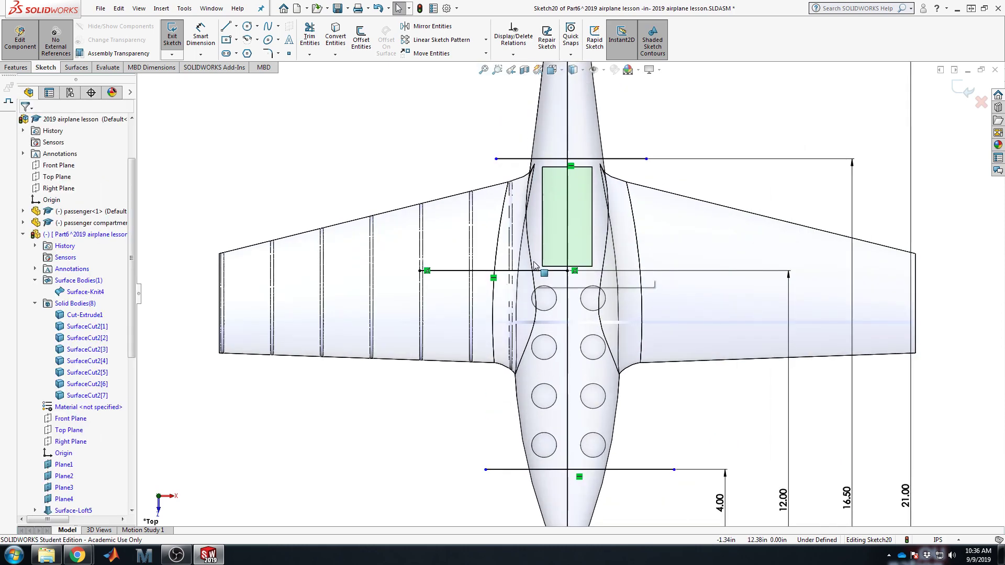
left_click(429, 27)
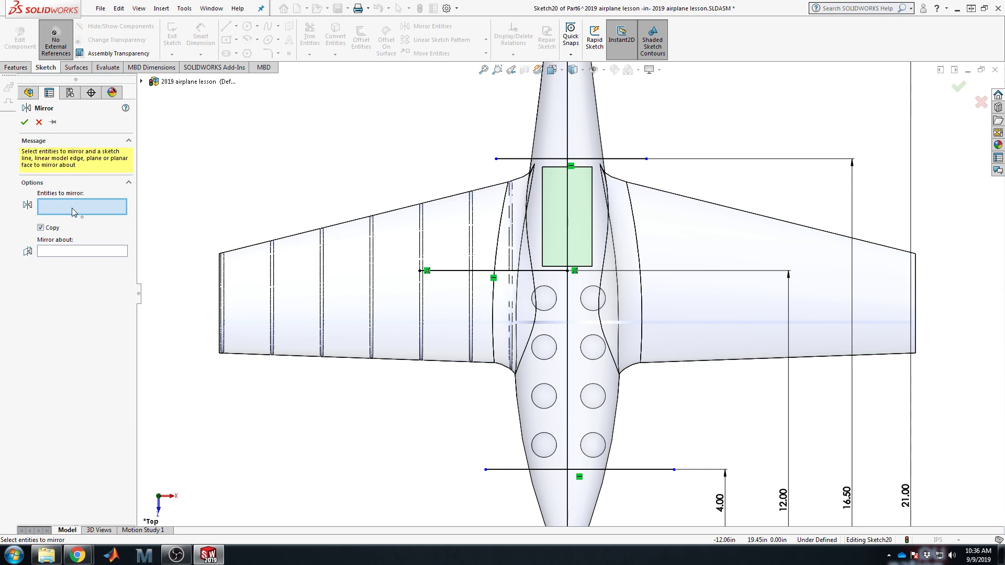
left_click(471, 271)
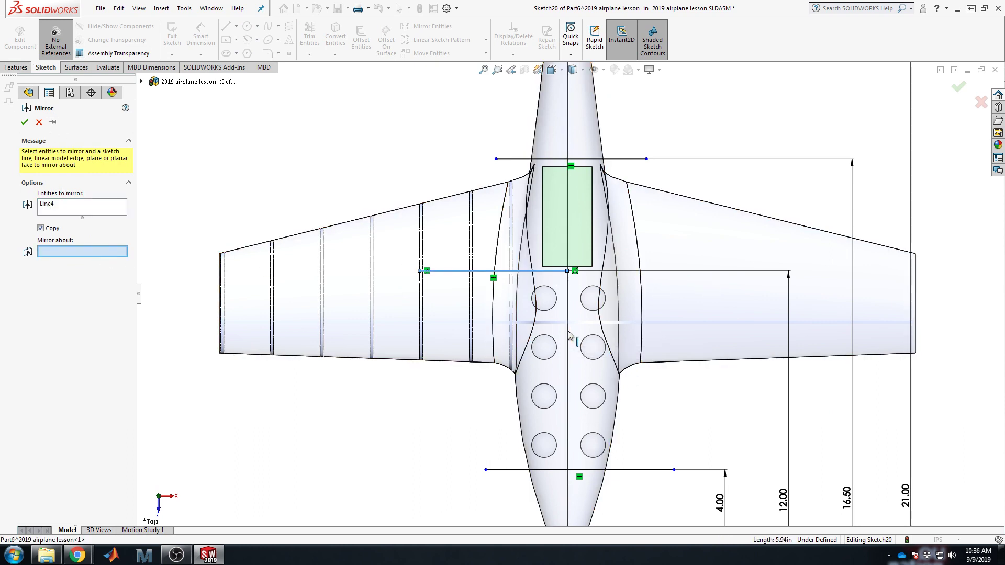
key("Escape")
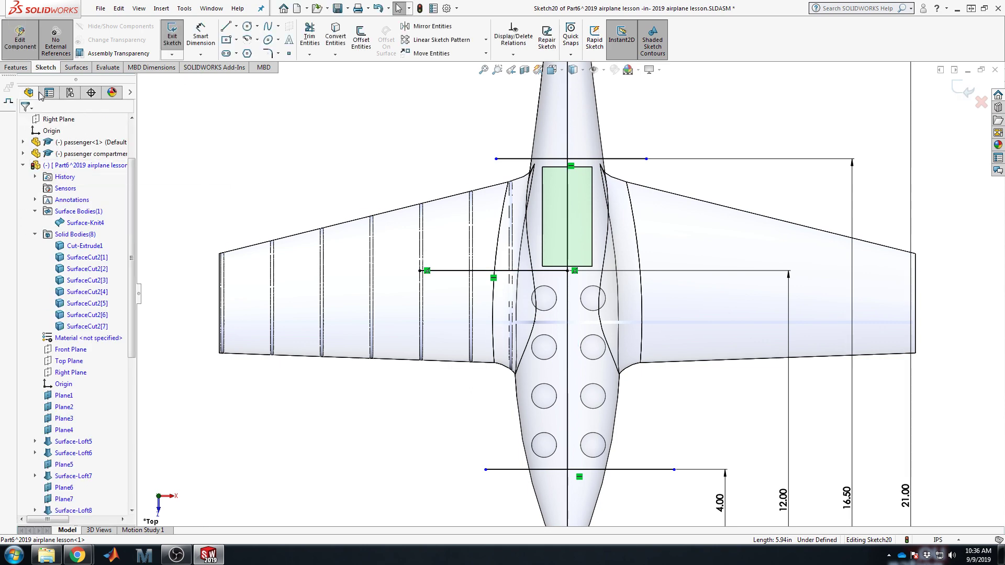
left_click(236, 26)
left_click(250, 55)
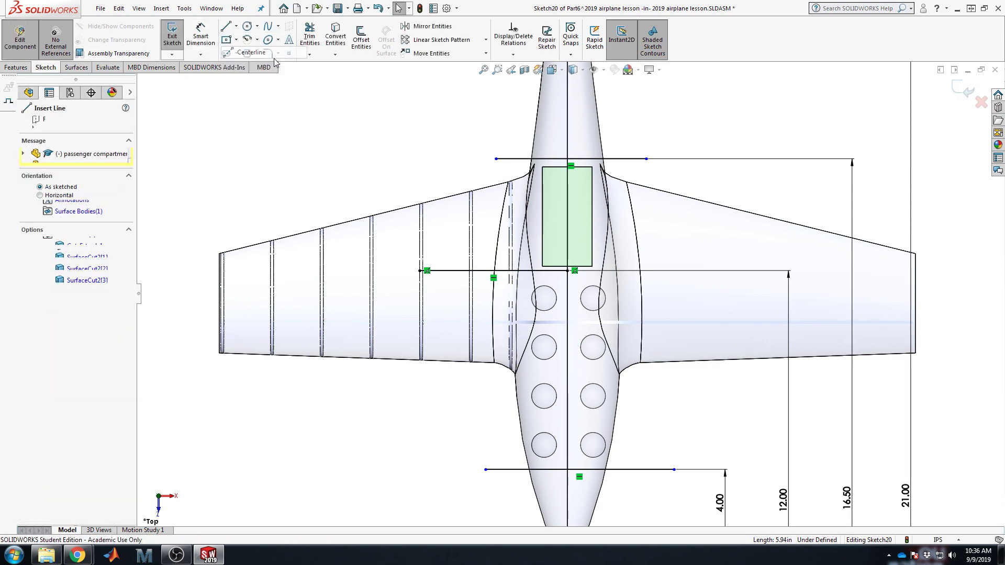
left_click(568, 111)
scroll(568, 112, "up", 4)
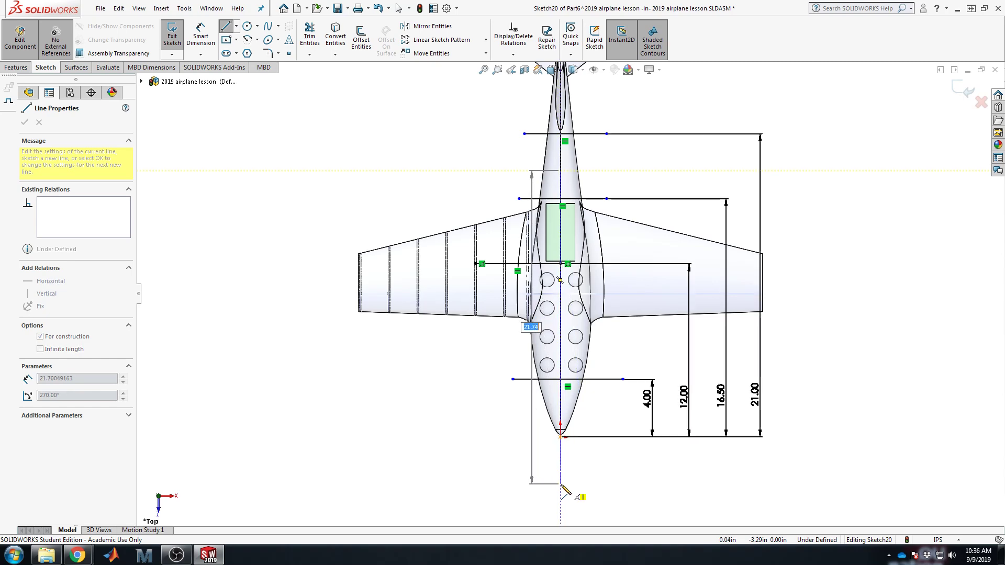
left_click(561, 485)
key("Escape")
scroll(528, 330, "down", 3)
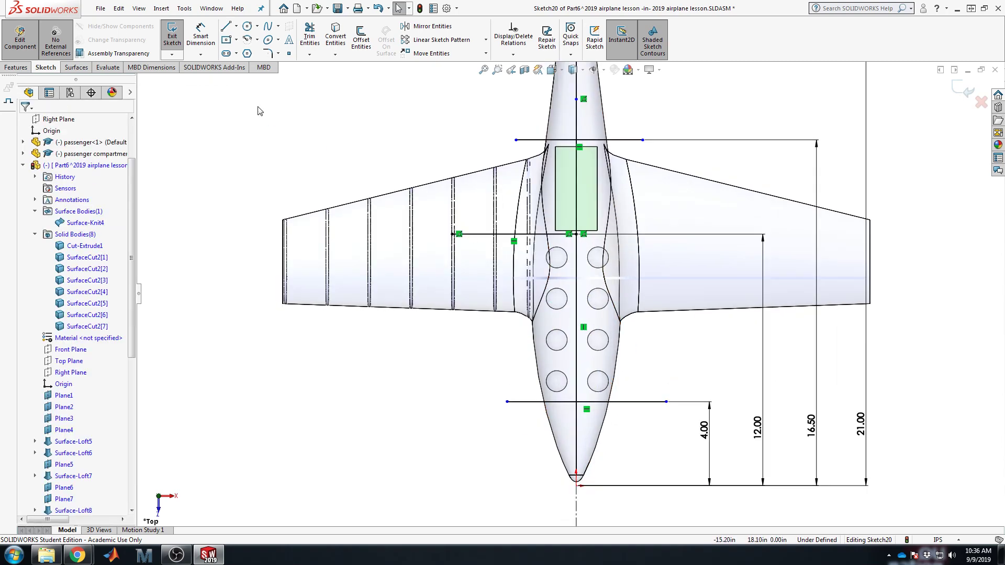
Step: Mirror the left spar line about the fuselage centreline onto the right wing, then exit the sketch
left_click(428, 27)
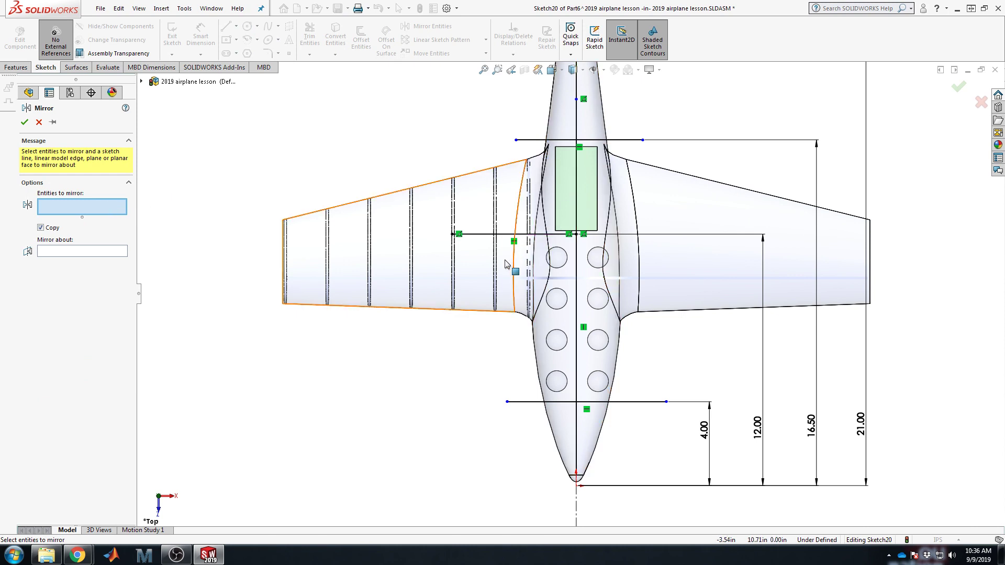
left_click(494, 234)
left_click(96, 252)
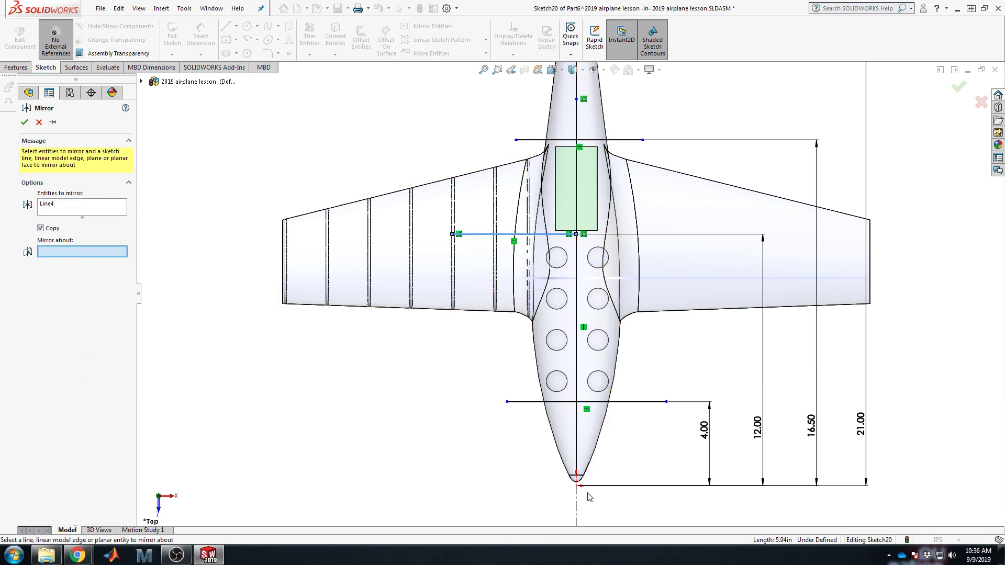
left_click(576, 512)
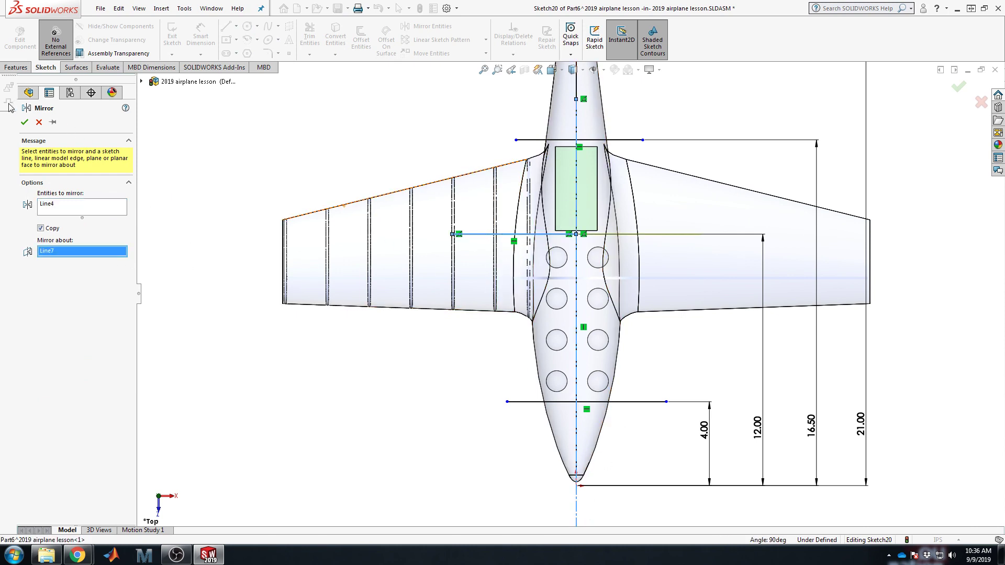
left_click(24, 123)
key("f")
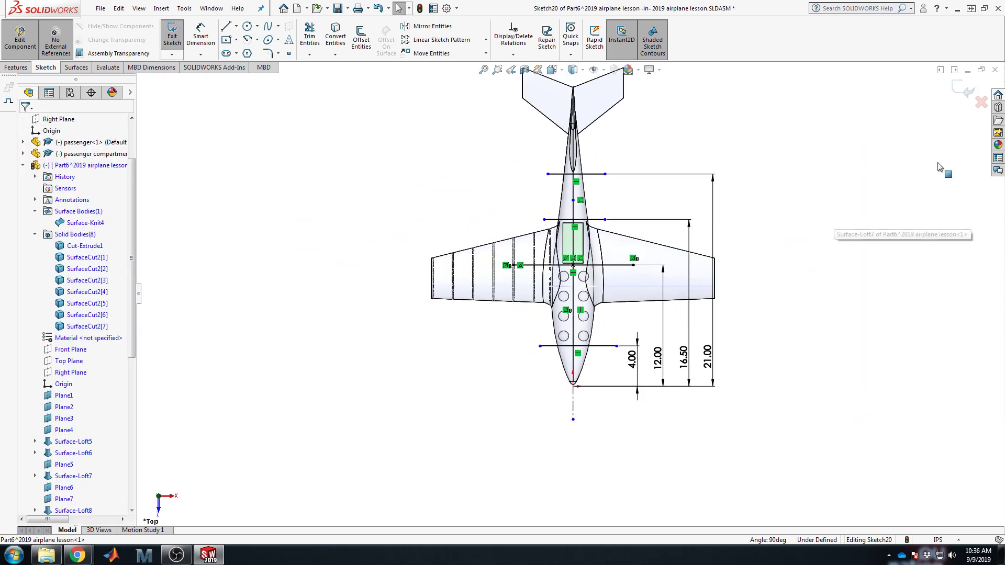
left_click(965, 93)
Step: Extrude Sketch20's lines as 0.125 in thin plates, 12.00 in deep with a Mid Plane end condition
key("ctrl+7")
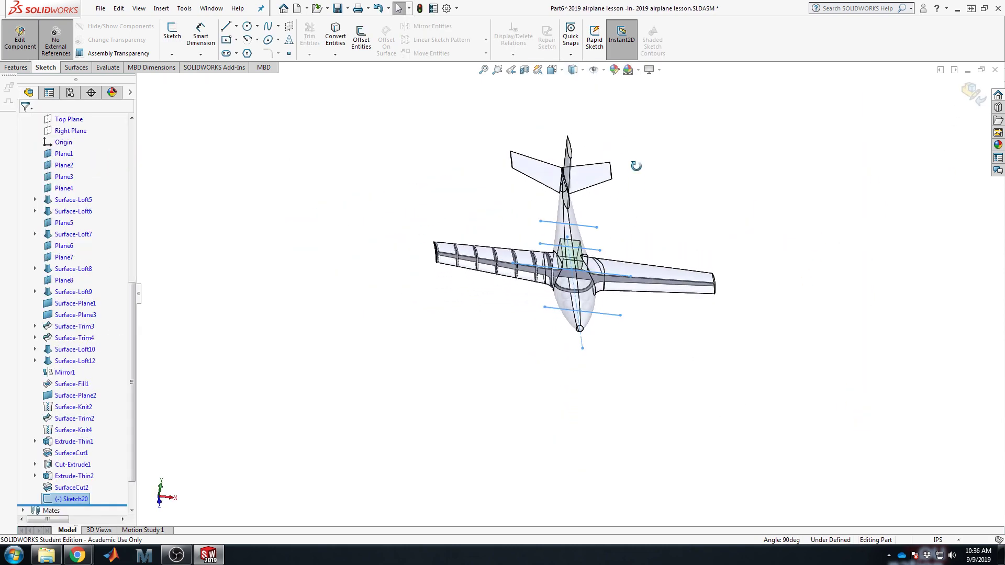
left_click(20, 70)
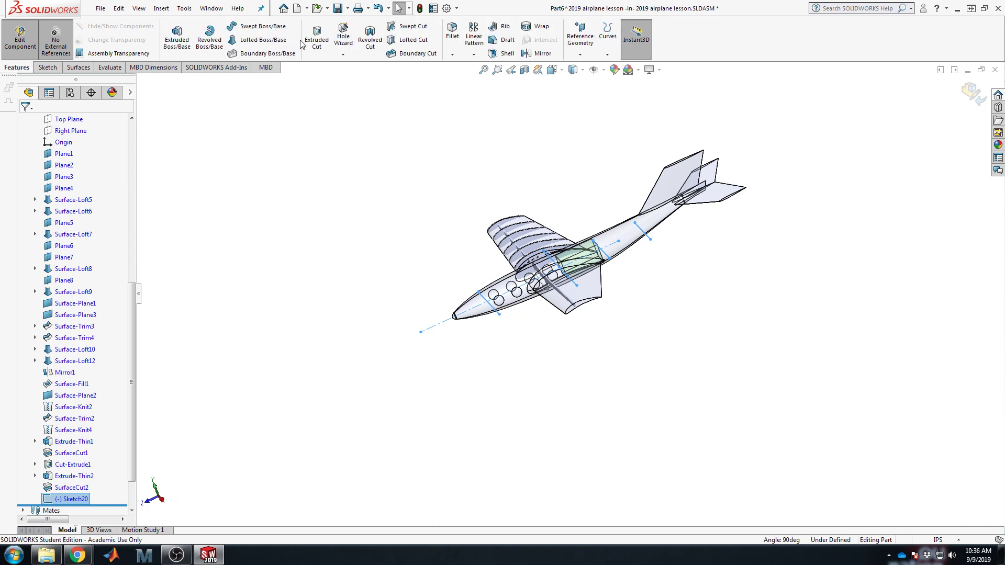
left_click(177, 42)
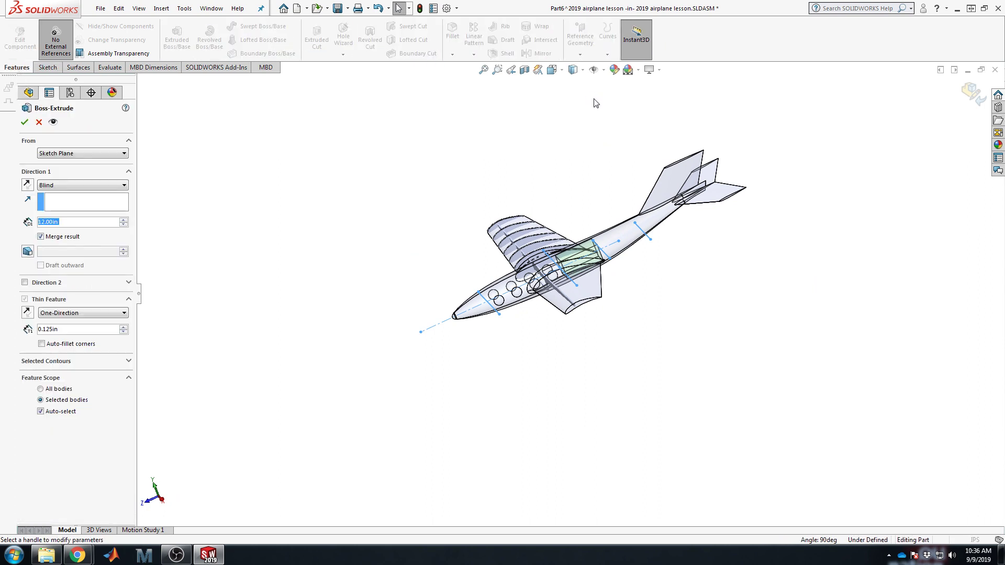
left_click(60, 328)
left_click(82, 185)
left_click(58, 235)
middle_click_drag(361, 290, 575, 330)
left_click(24, 122)
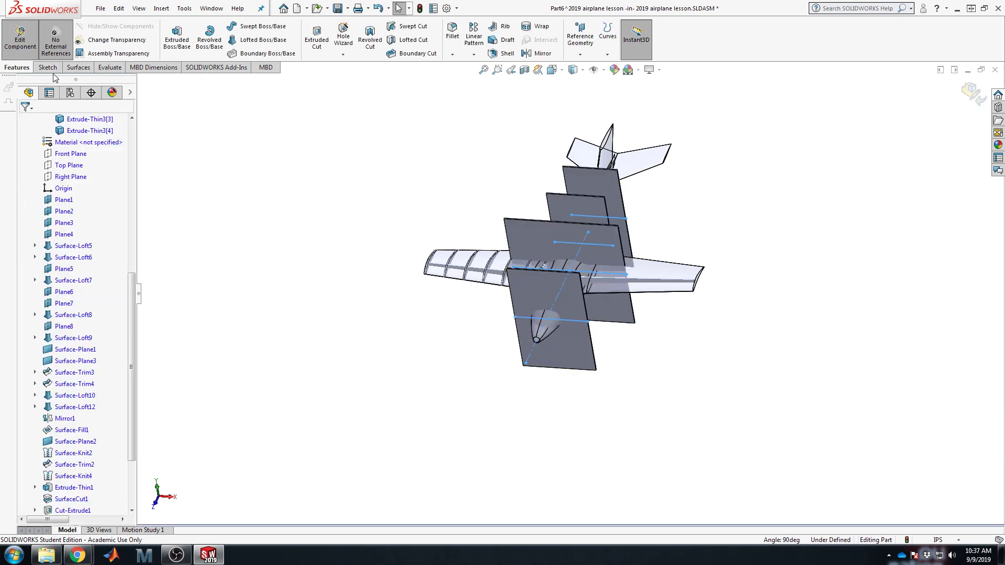
Step: Cut the four new plates with the Surface-Knit4 skin so they end at the fuselage skin
left_click(78, 67)
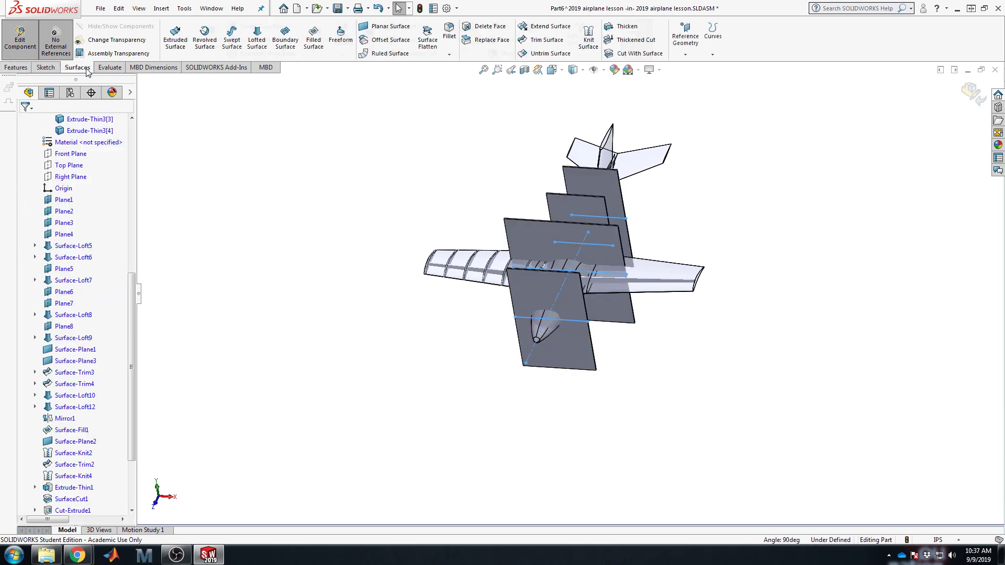
left_click(636, 53)
scroll(644, 290, "down", 3)
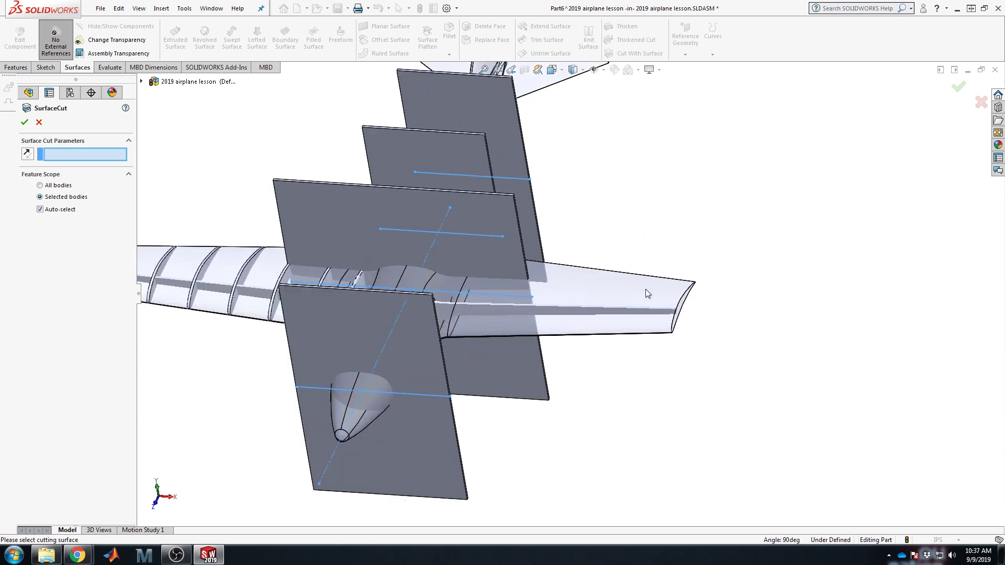
left_click(626, 299)
scroll(626, 298, "up", 2)
middle_click_drag(626, 299, 433, 228)
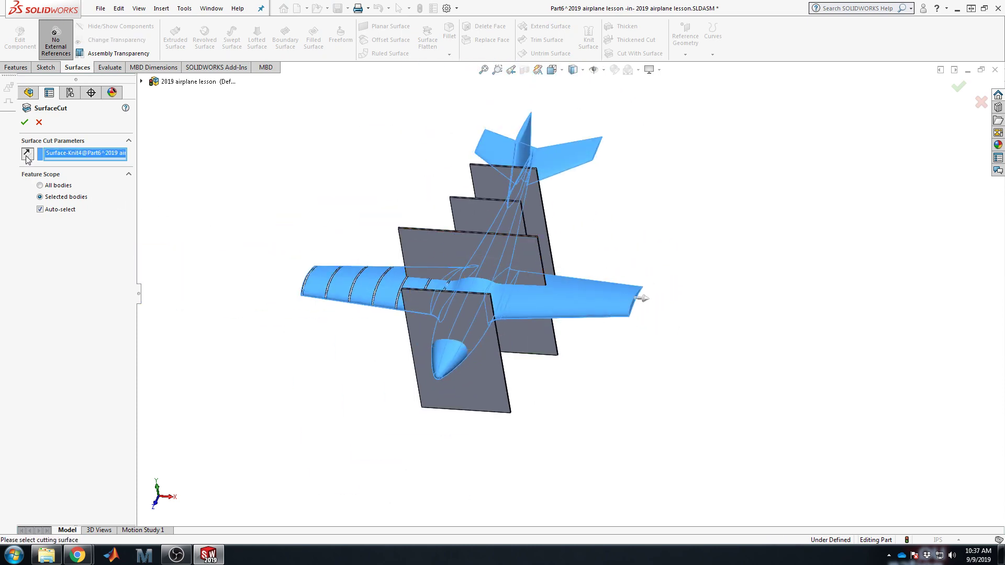
key("Return")
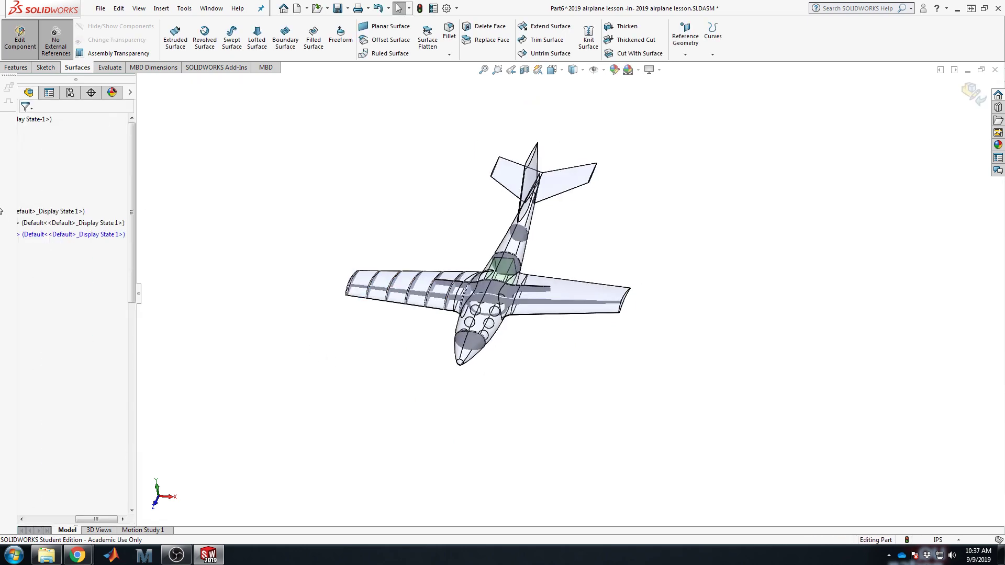
Step: Turn the model to a front view and orbit to inspect the fuselage underside
scroll(312, 348, "up", 3)
left_click_drag(93, 519, 38, 521)
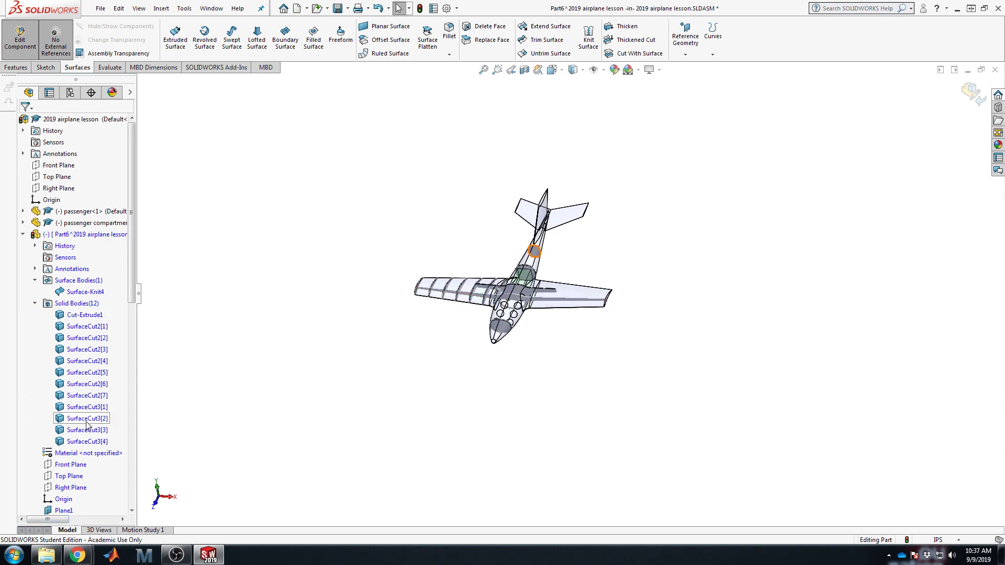
scroll(469, 284, "down", 5)
key("ctrl+1")
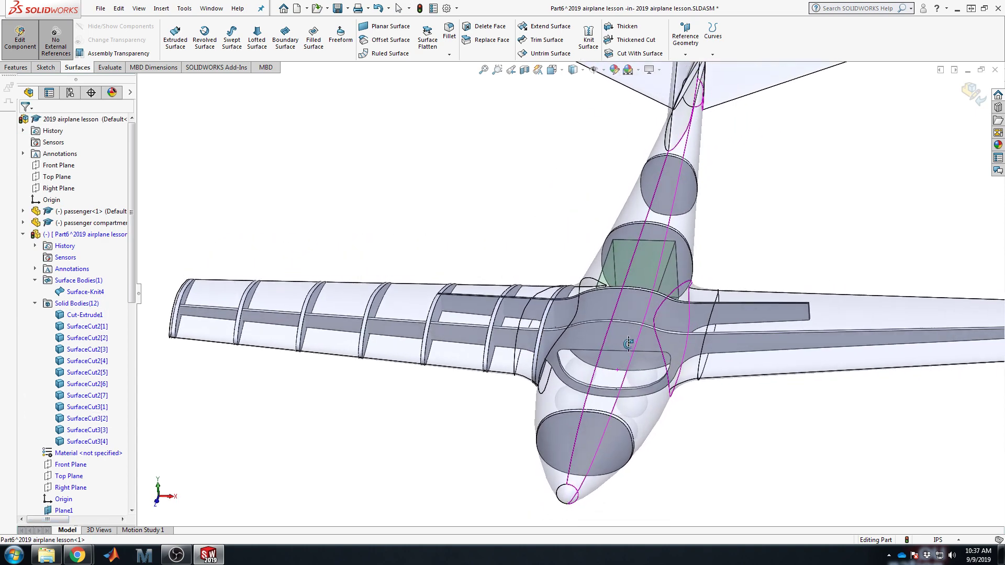
scroll(561, 267, "down", 3)
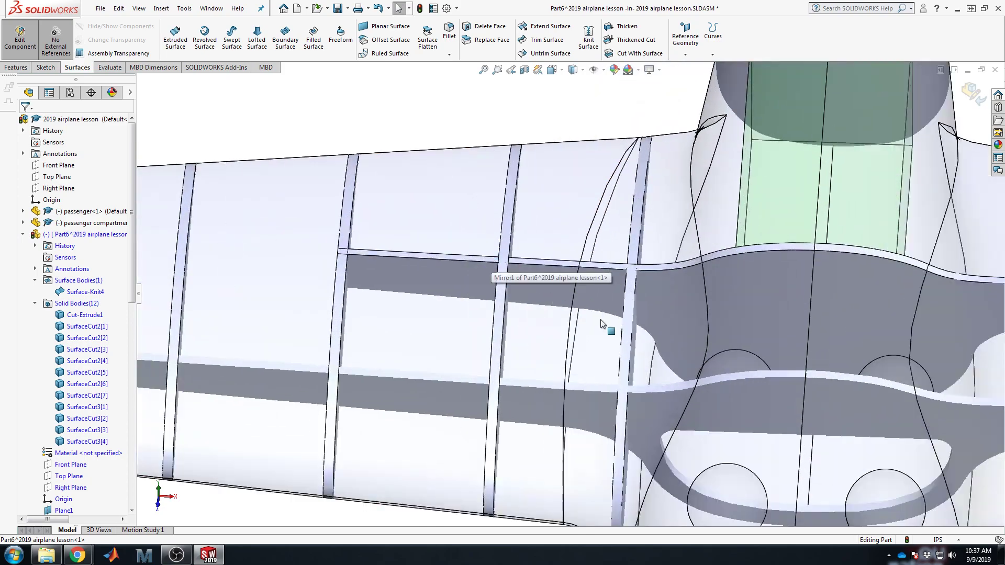
scroll(646, 184, "up", 5)
scroll(675, 246, "down", 6)
mouse_move(705, 316)
middle_mouse_down()
mouse_move(489, 253)
mouse_move(561, 218)
mouse_move(618, 261)
middle_mouse_up()
scroll(661, 292, "up", 5)
Step: Hide the Surface-Knit4 skin to expose the internal spar, ribs and bulkheads
left_click(661, 292)
right_click(660, 292)
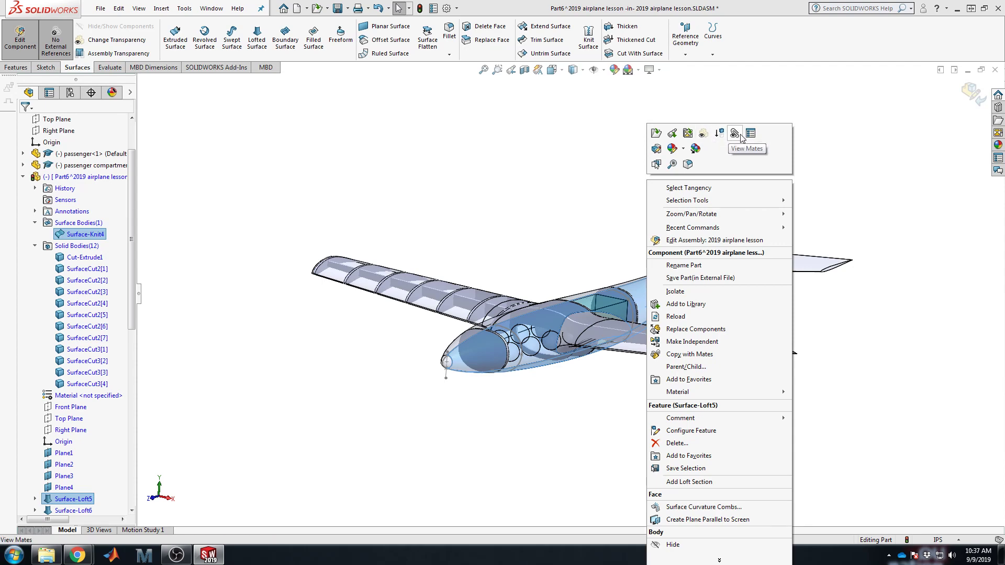
left_click(500, 171)
scroll(80, 298, "up", 3)
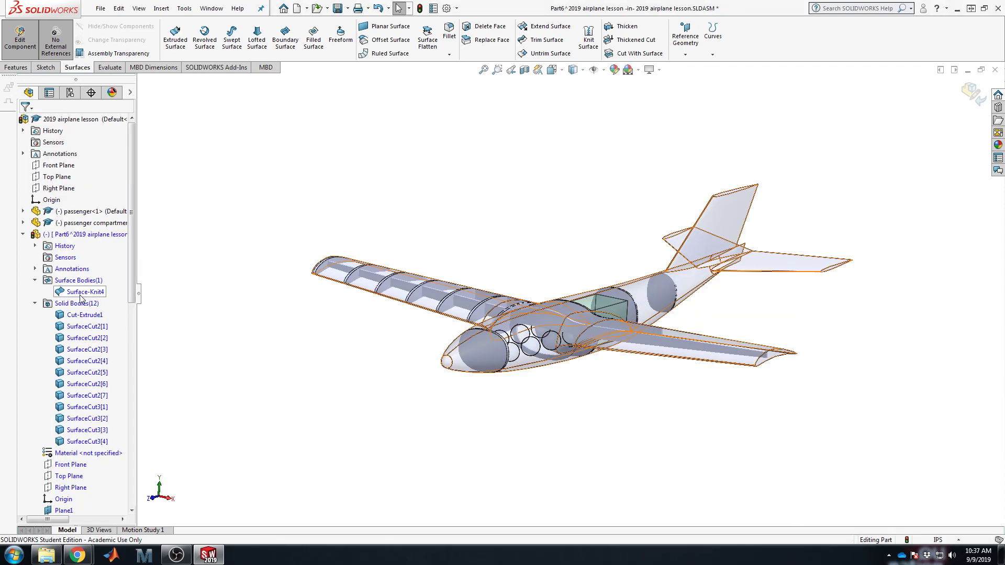
left_click(81, 293)
right_click(81, 293)
key("Escape")
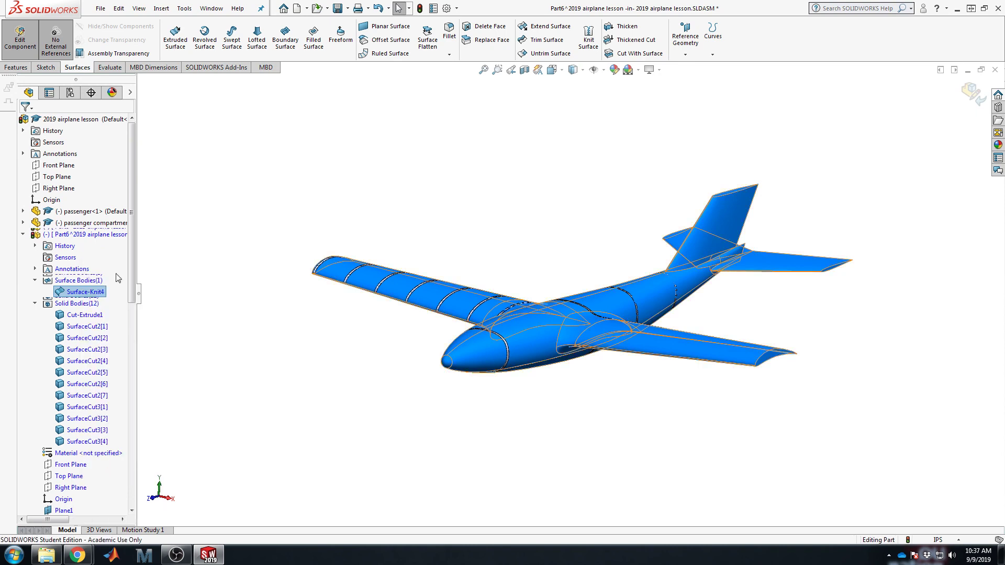
middle_click_drag(591, 262, 639, 276)
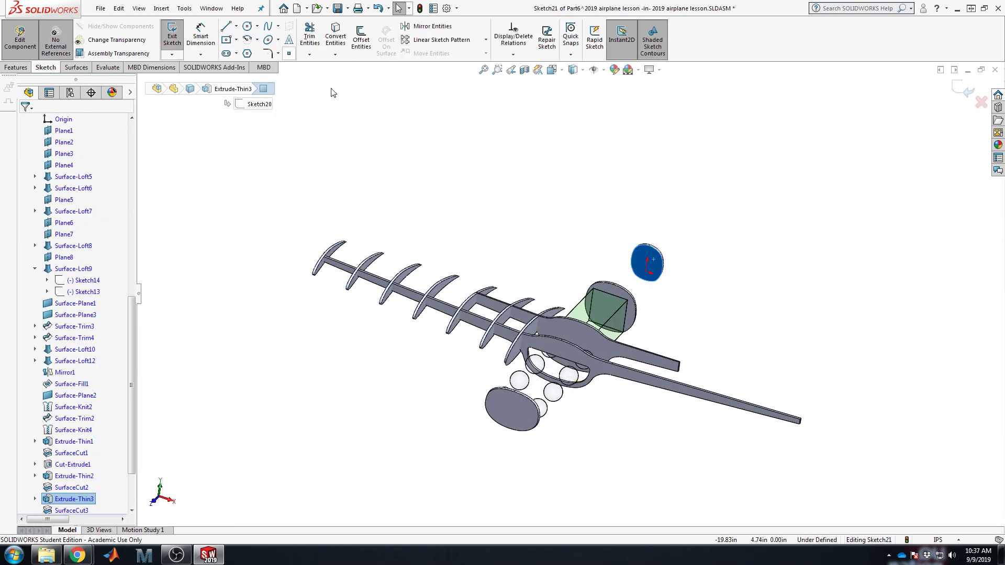
Step: Offset the bulkhead's inner oval edge 0.20 in inward, viewed normal to the face, then exit the sketch
key("space")
left_click(542, 233)
key("space")
left_click(541, 233)
scroll(565, 322, "down", 5)
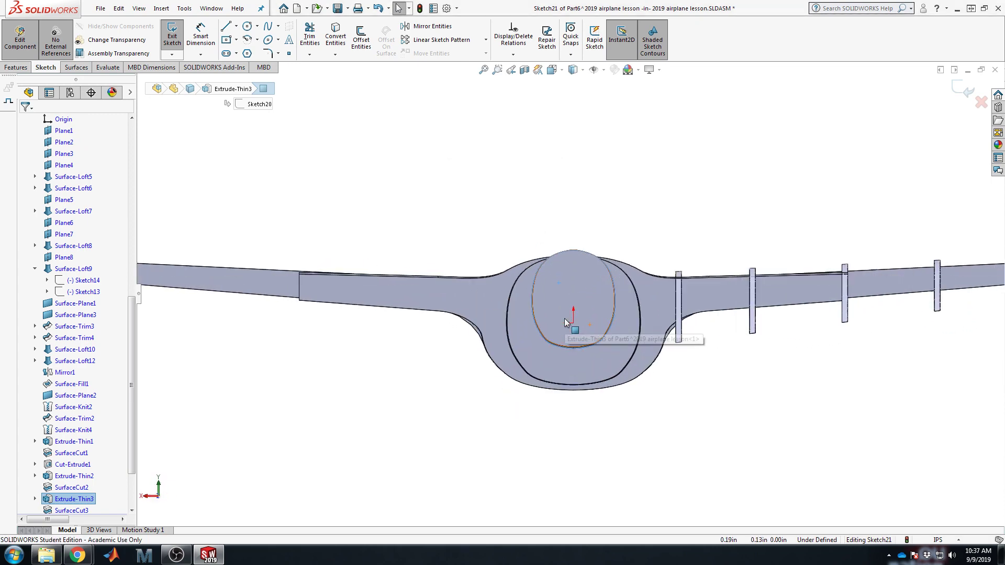
scroll(565, 322, "down", 3)
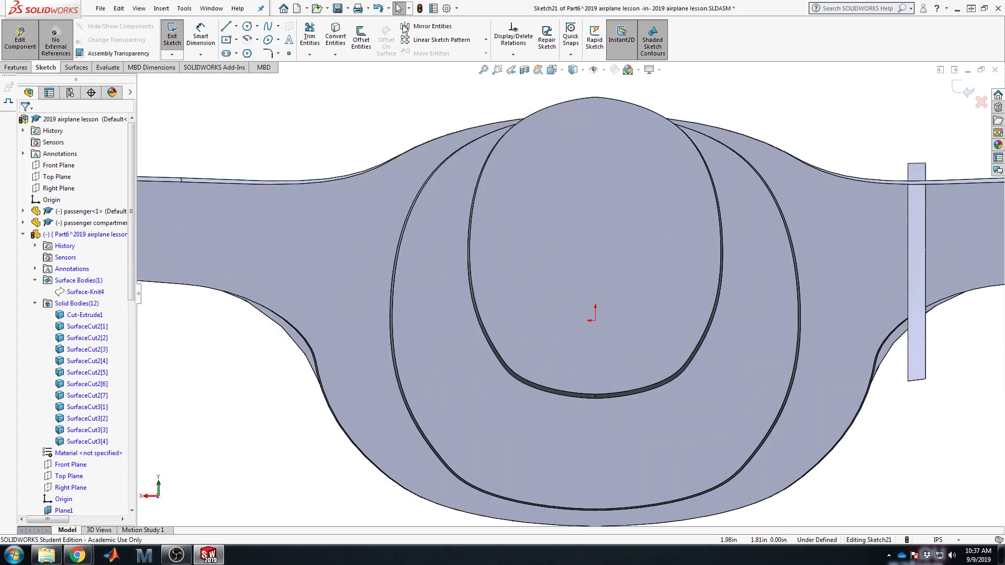
left_click(358, 42)
left_click(561, 236)
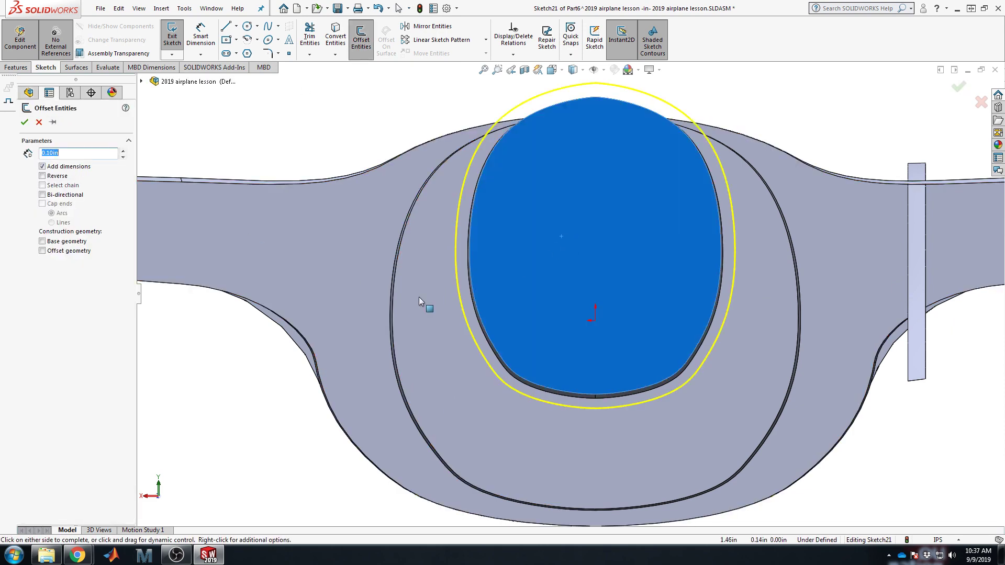
left_click(72, 177)
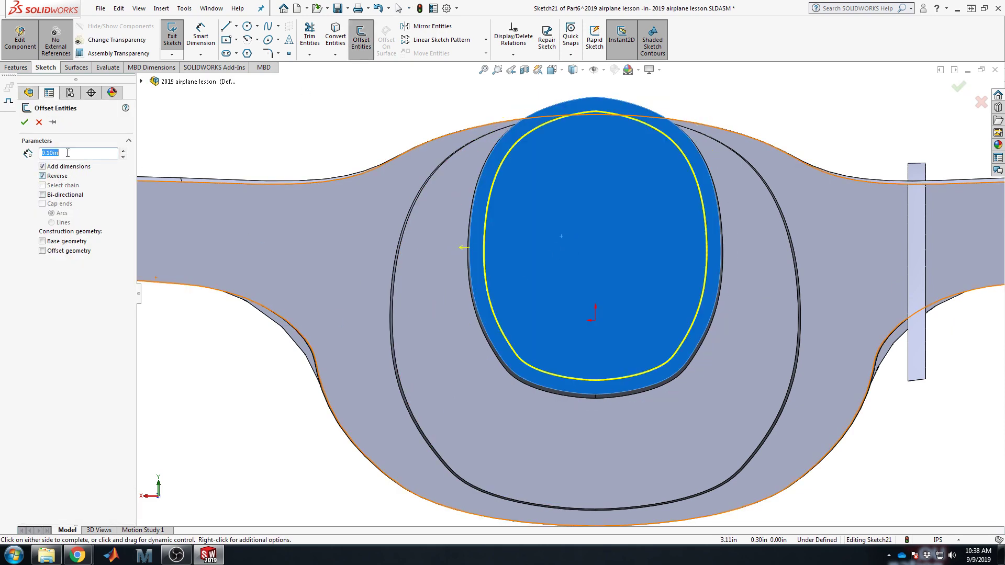
type("0.2")
key("Return")
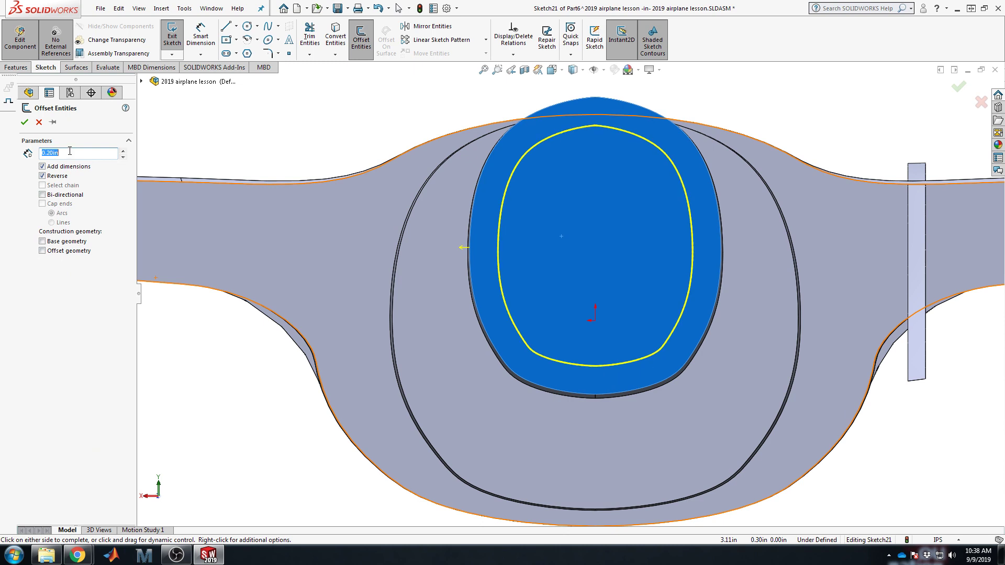
left_click(24, 123)
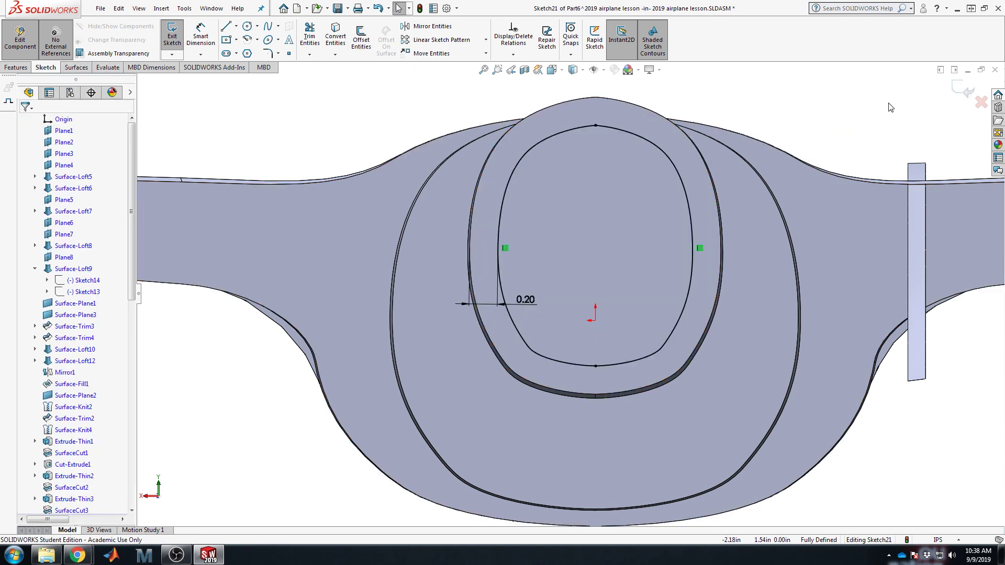
Step: Cut-extrude Sketch21's offset outline Through All, hollowing the front bulkhead into an oval ring
left_click(16, 67)
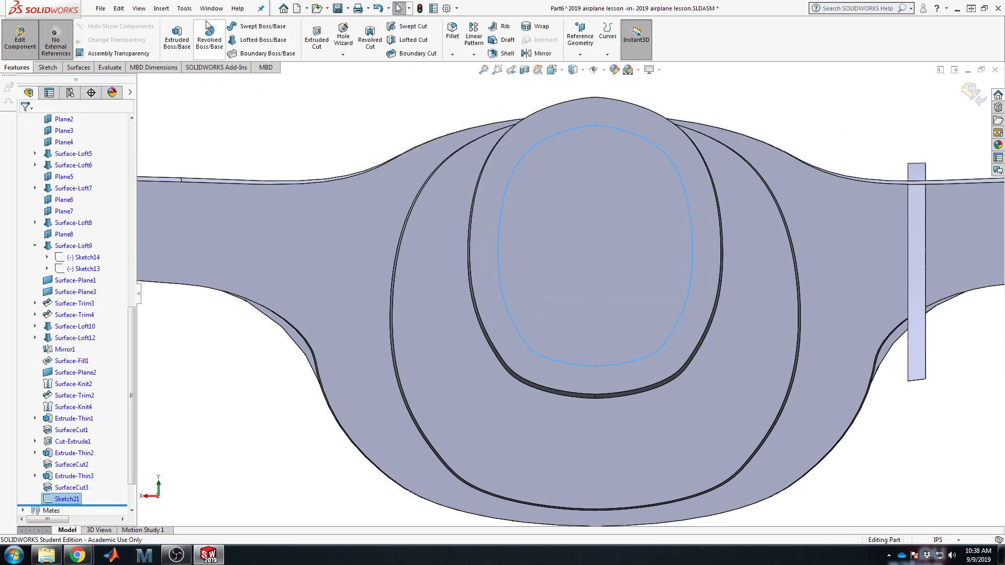
left_click(316, 37)
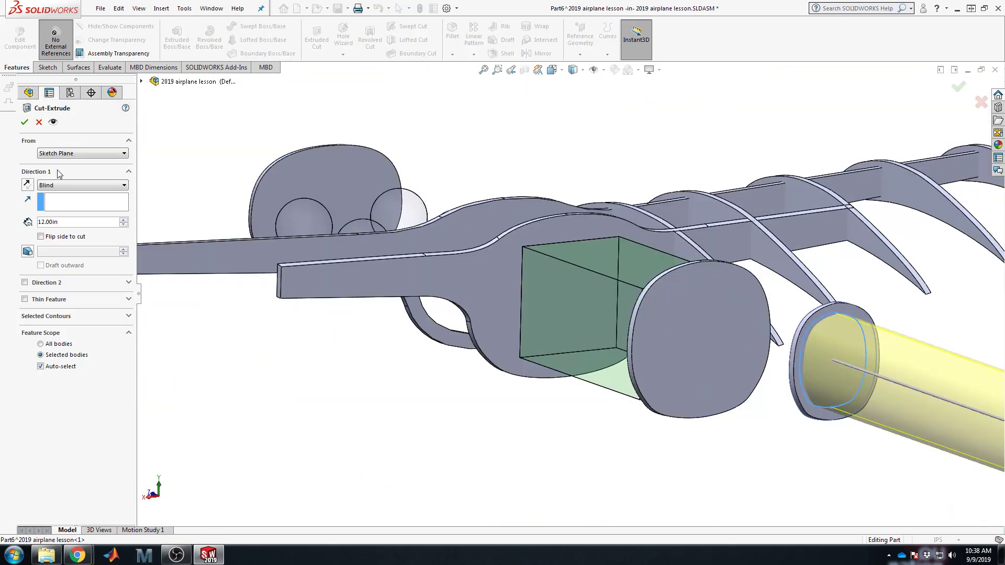
left_click(62, 185)
left_click(62, 203)
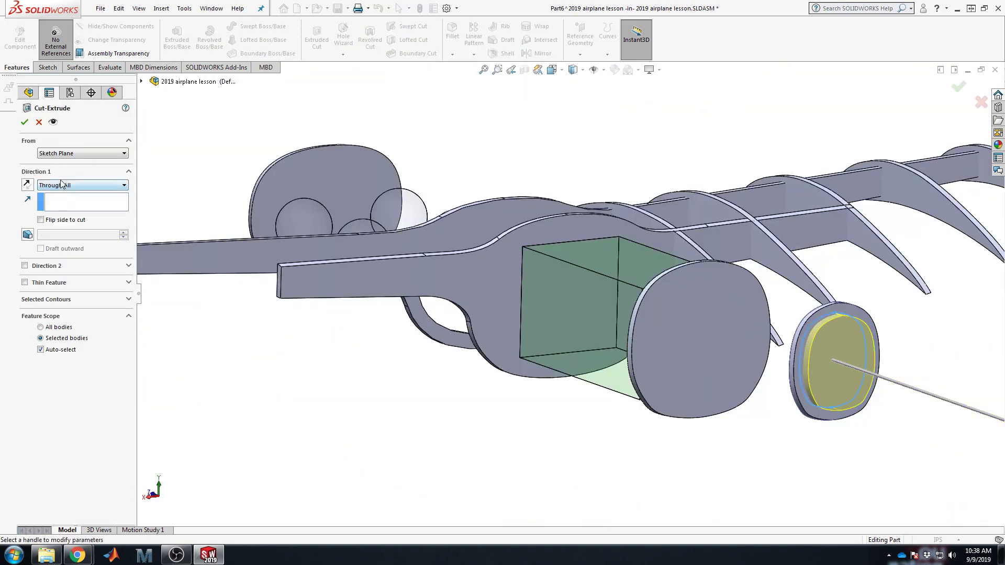
left_click(61, 185)
left_click(63, 186)
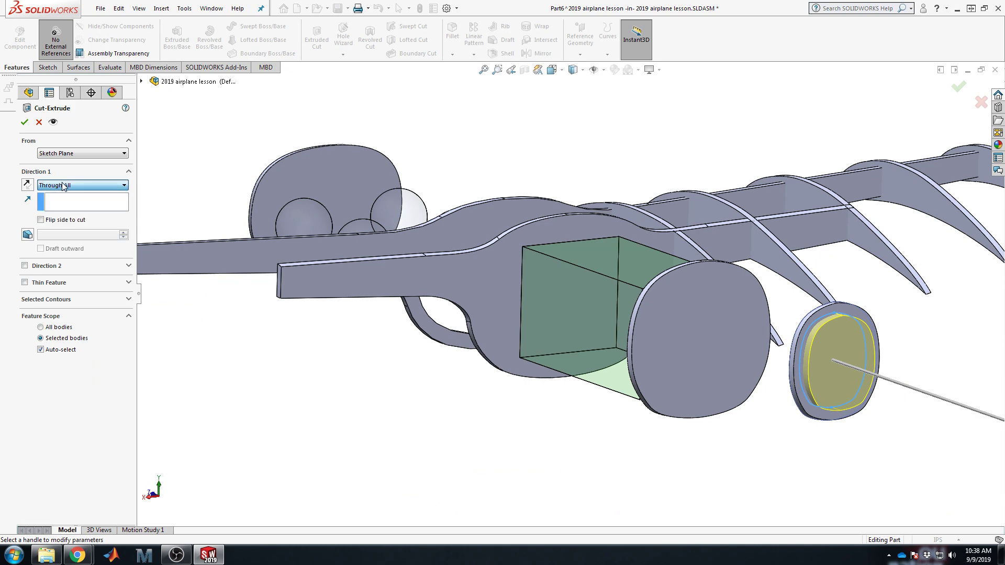
left_click(25, 123)
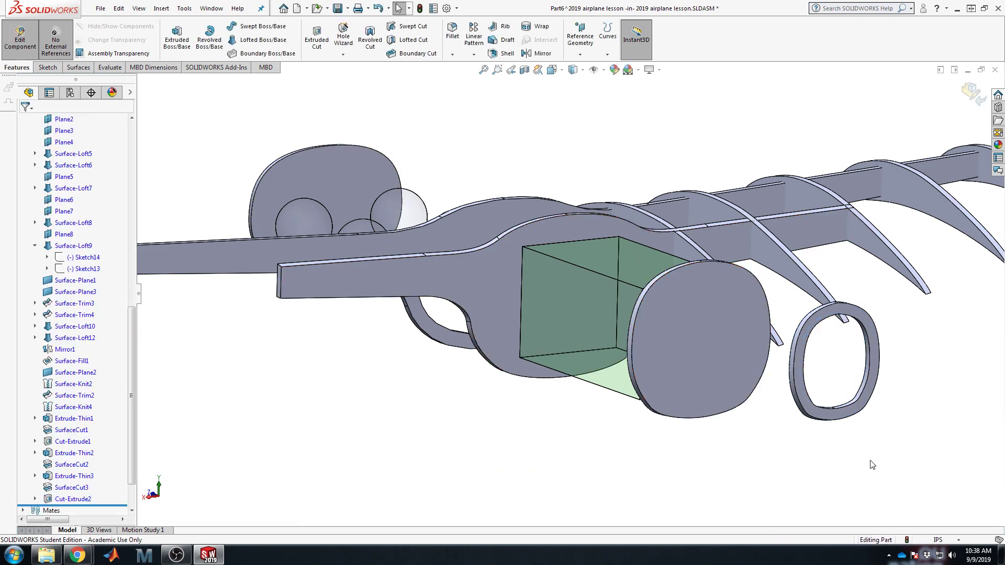
Step: Unhide the Surface-Knit4 skin surface body from the FeatureManager tree
scroll(552, 322, "up", 10)
middle_click_drag(552, 321, 587, 337)
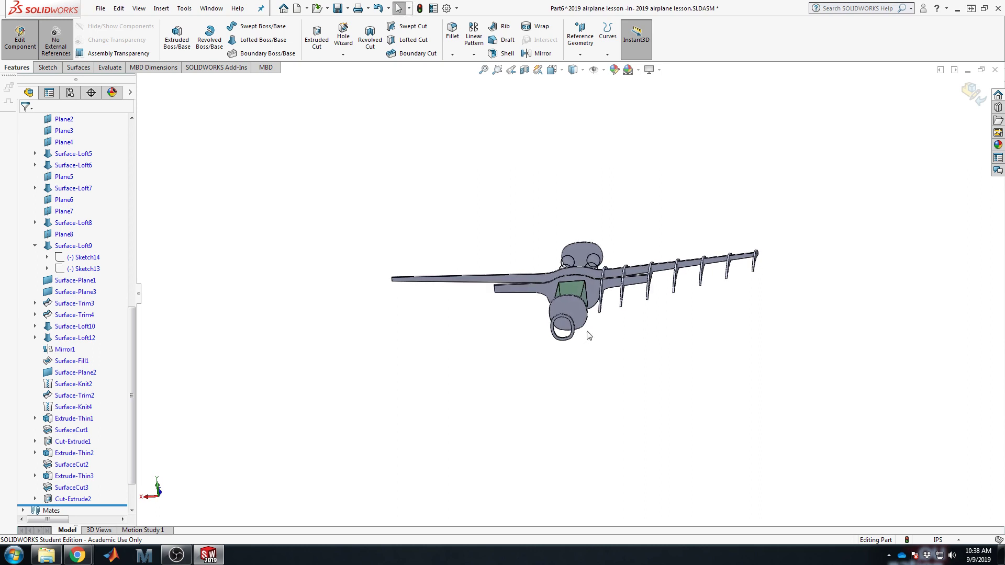
scroll(63, 274, "up", 12)
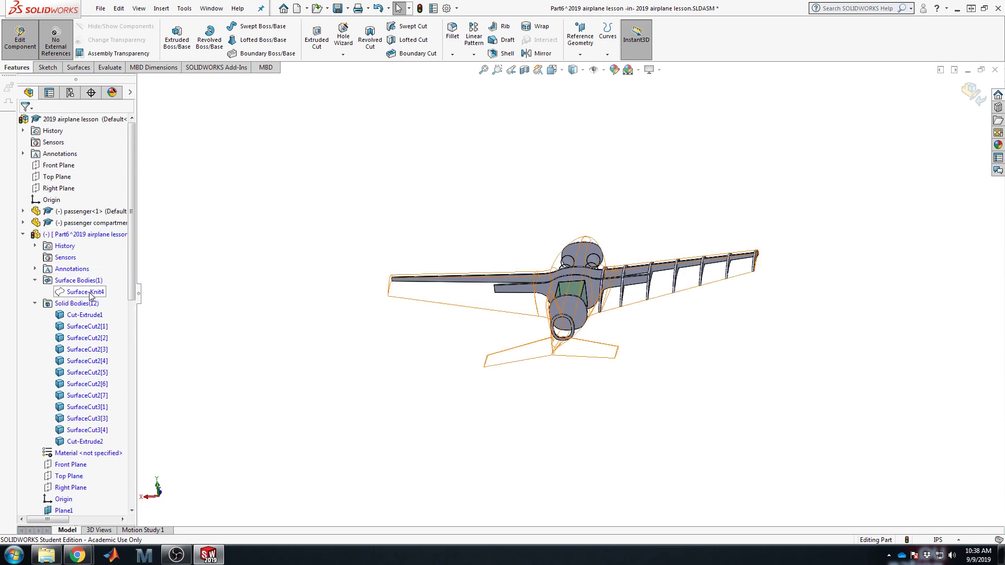
right_click(83, 291)
left_click(128, 262)
Step: Orbit and zoom around the airplane to inspect the skin and internal structure
middle_click_drag(553, 386, 729, 397)
left_click(583, 226)
middle_click_drag(583, 227, 570, 283)
scroll(576, 334, "down", 5)
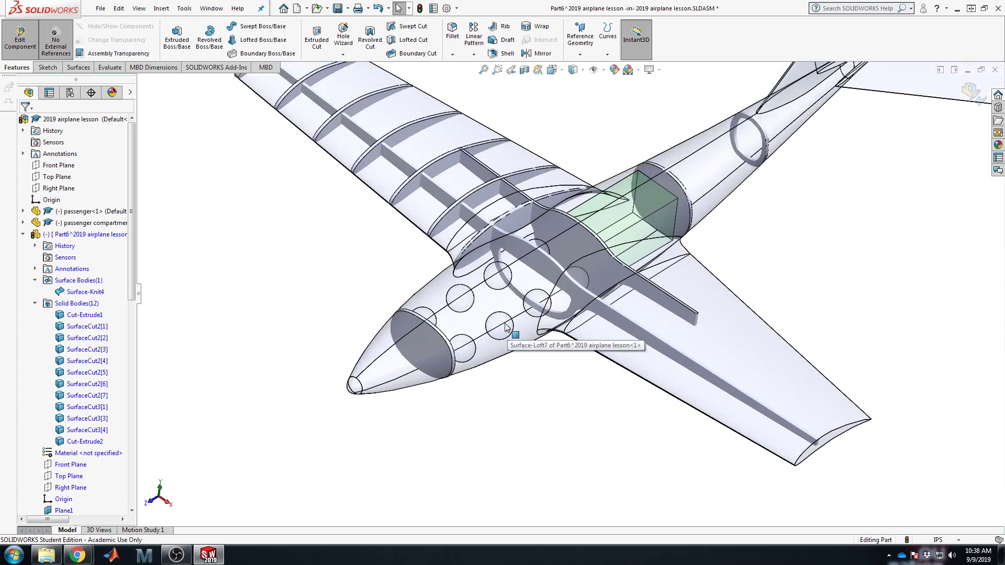
middle_click_drag(560, 352, 527, 355)
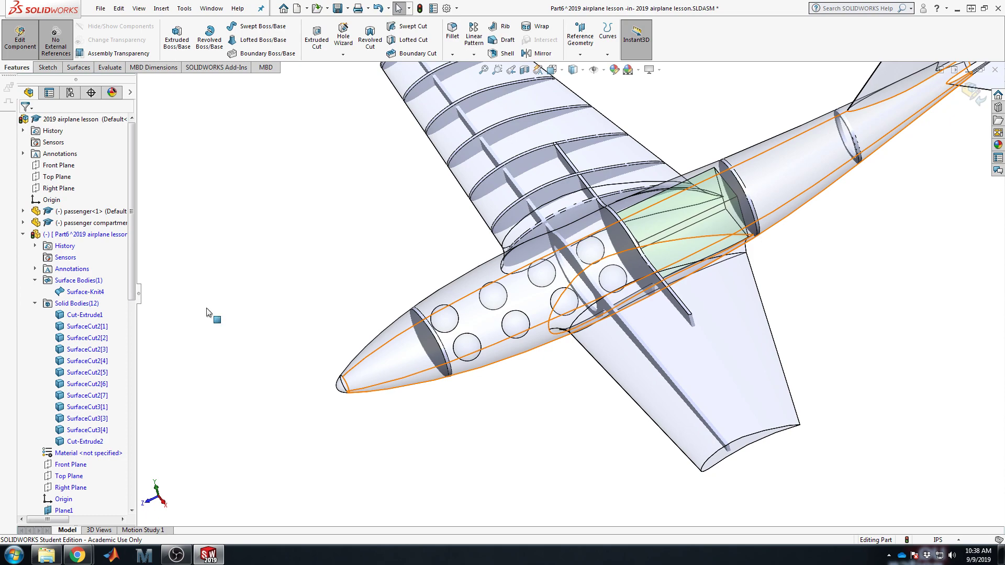
scroll(605, 203, "up", 5)
middle_click_drag(602, 198, 737, 137)
scroll(558, 329, "down", 5)
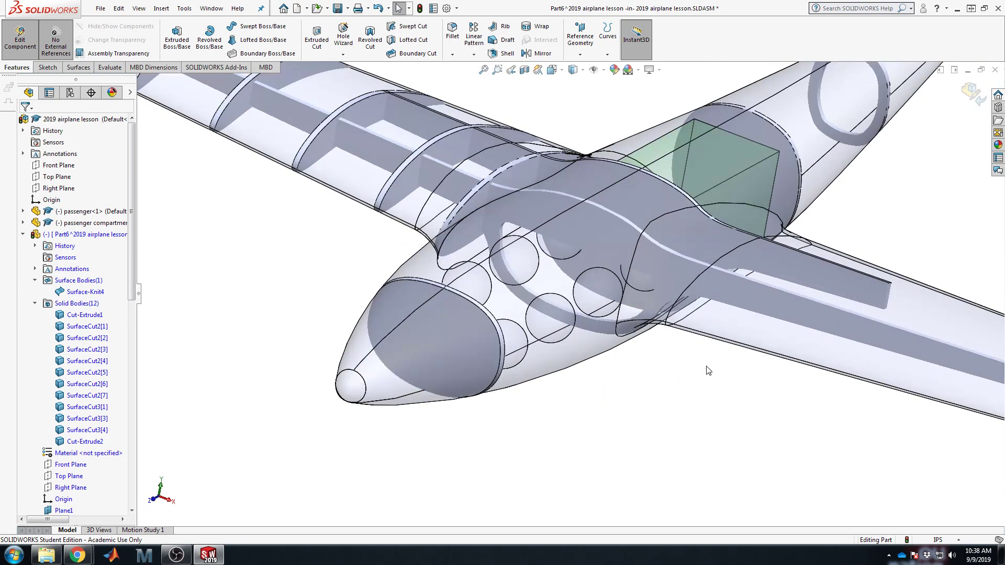
Step: Inspect the airplane in the isometric view, then snap to the exact side view
key("ctrl+7")
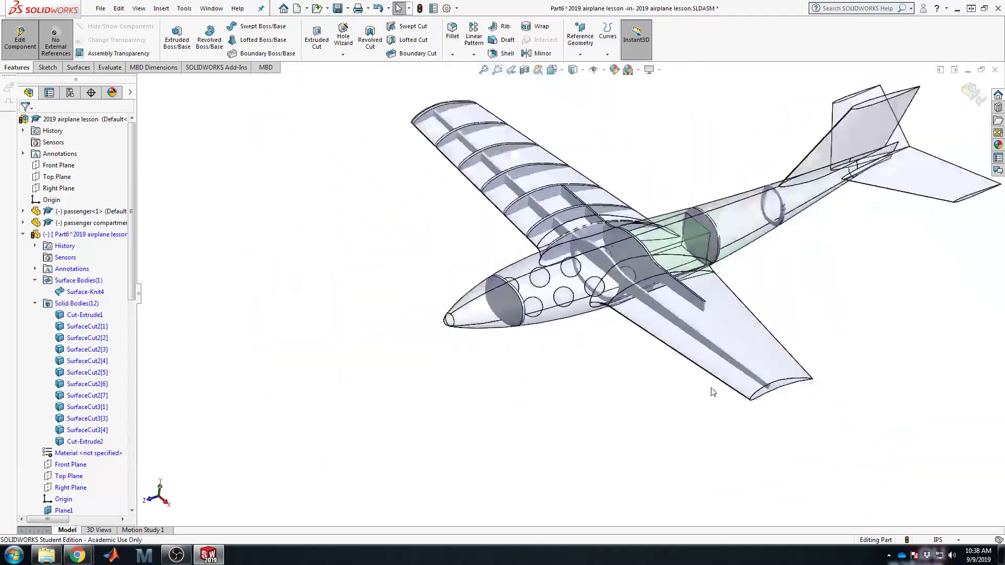
scroll(696, 335, "up", 3)
scroll(654, 261, "down", 4)
middle_click_drag(675, 259, 701, 245)
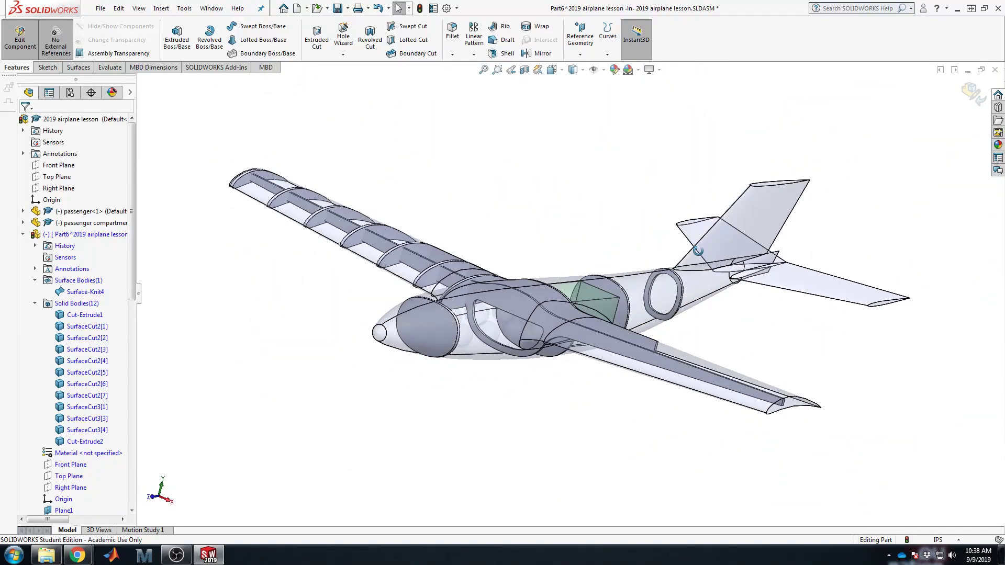
key("ctrl+4")
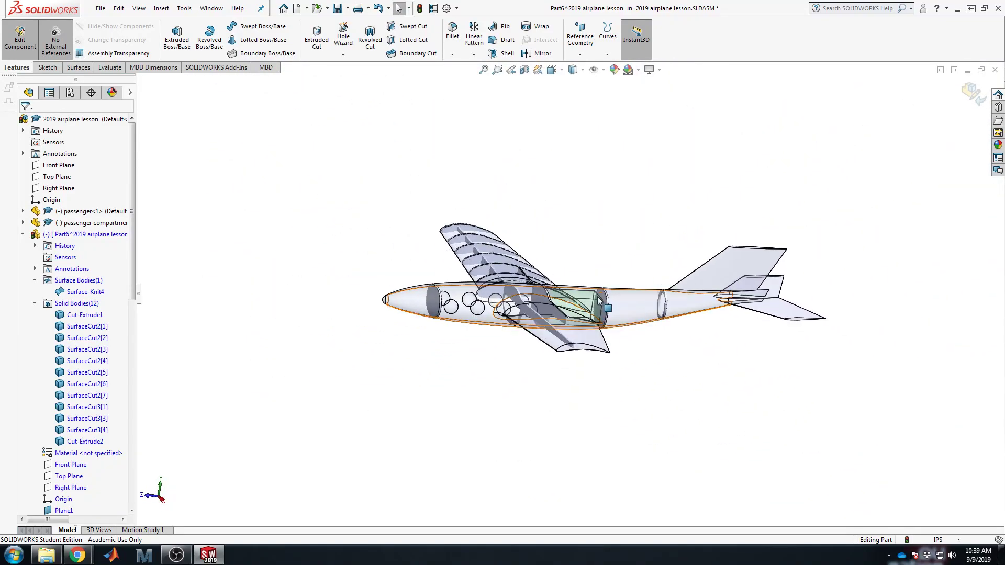
scroll(598, 299, "down", 1)
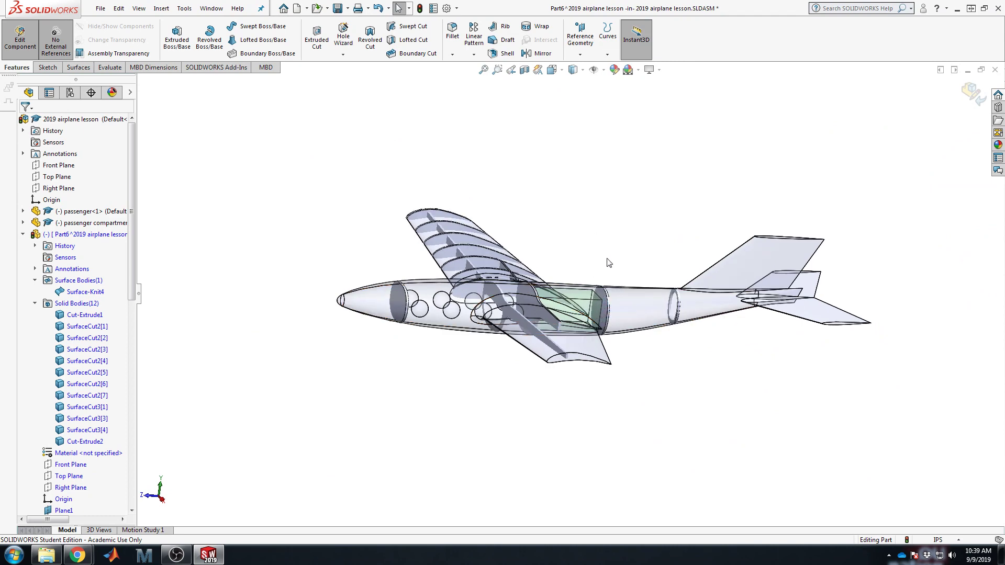
middle_click_drag(493, 403, 511, 464)
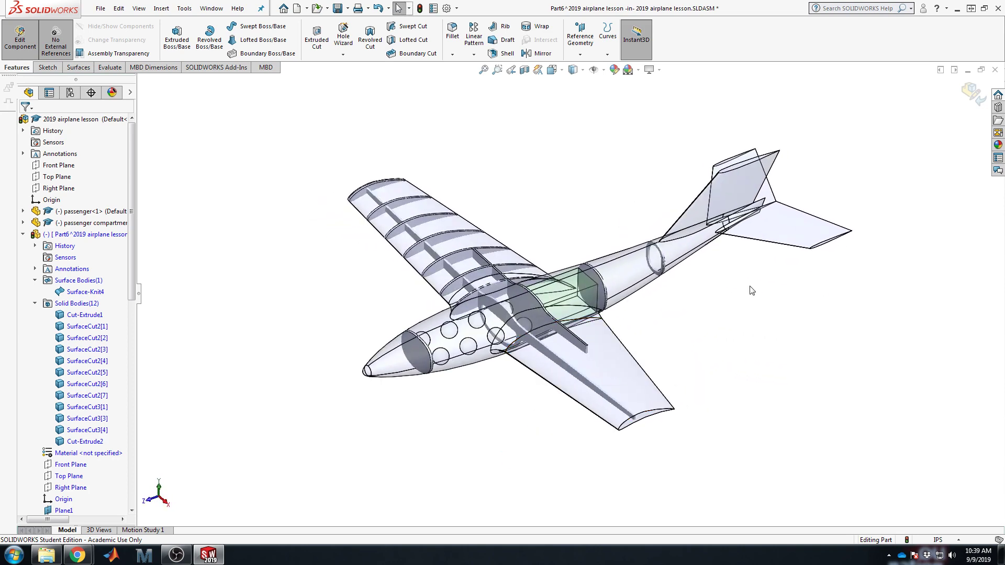
middle_click_drag(566, 350, 482, 235)
scroll(524, 361, "up", 5)
scroll(484, 262, "down", 3)
scroll(483, 235, "down", 3)
middle_click_drag(549, 341, 616, 432)
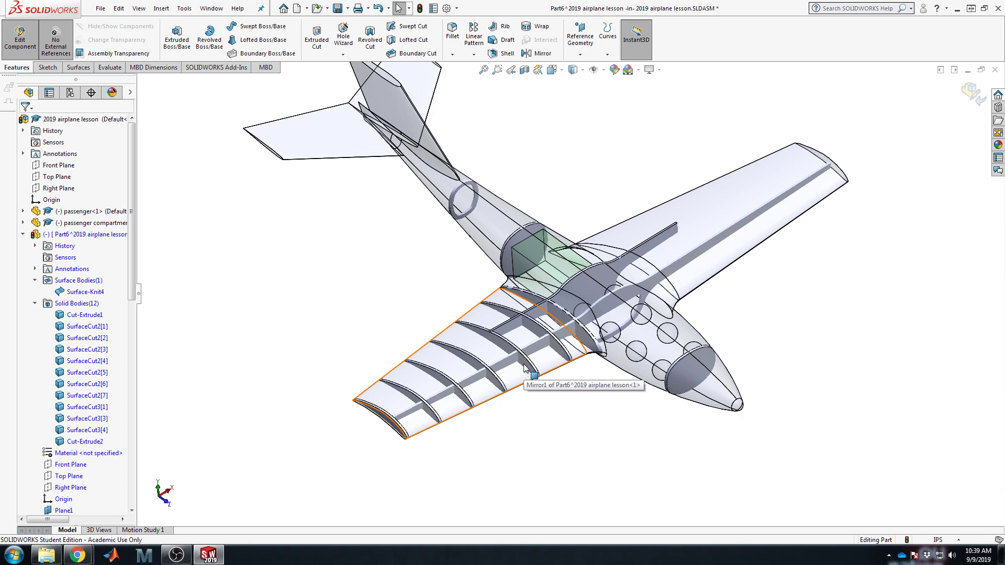
middle_click_drag(526, 368, 539, 260)
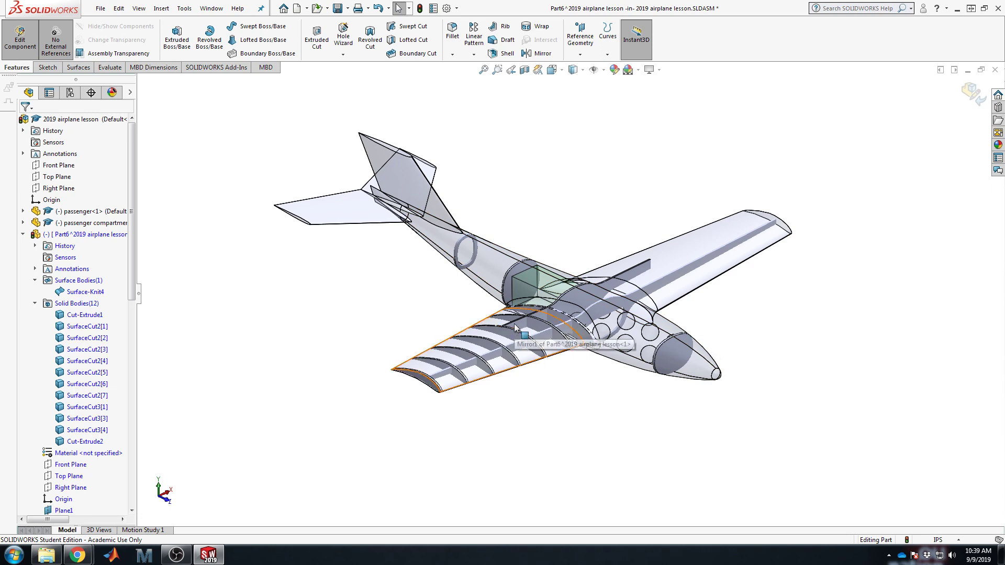
left_click(455, 253)
left_click(402, 318)
middle_click_drag(515, 382, 770, 472)
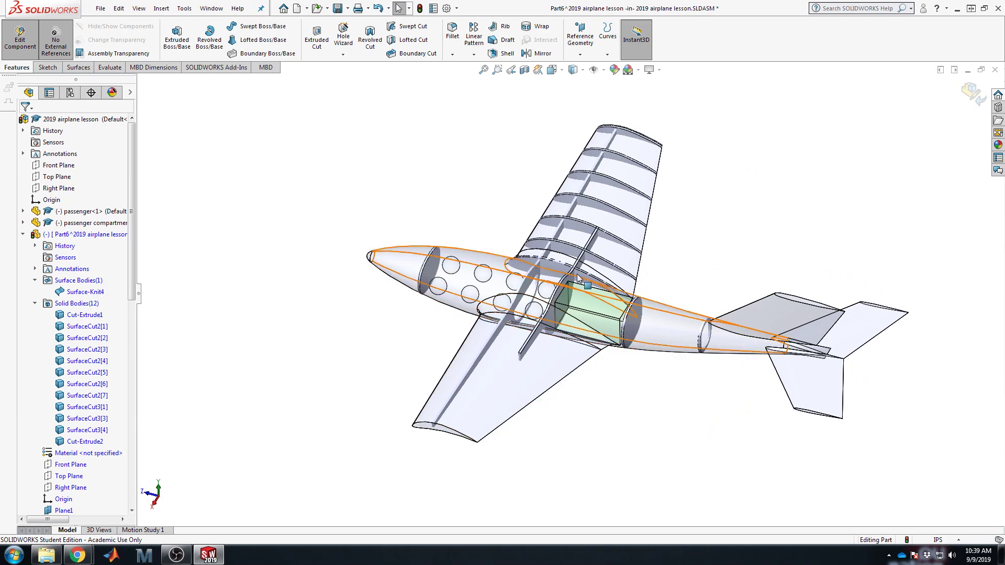
middle_click_drag(687, 413, 653, 382)
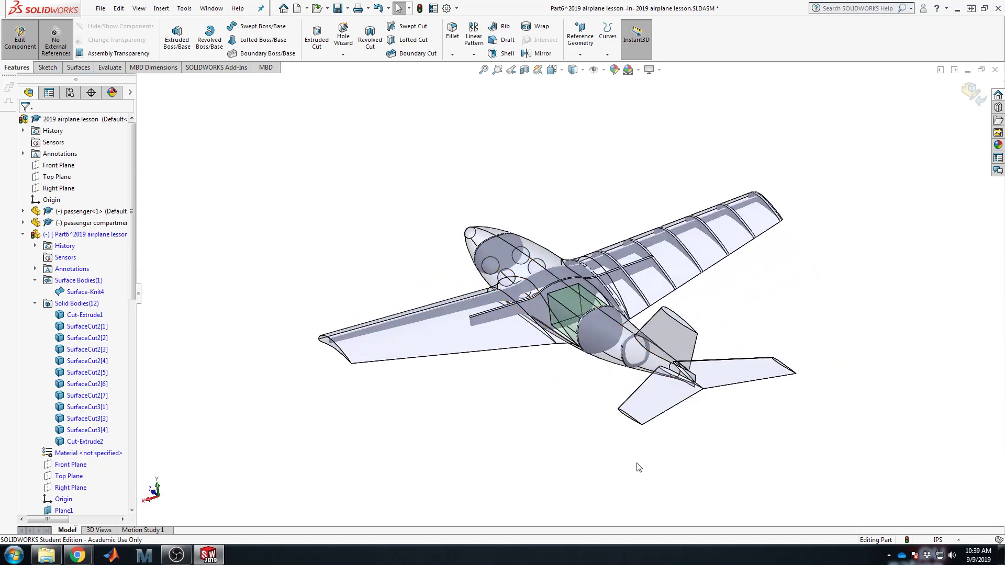
Step: Orbit and zoom to inspect the wings, tail and fuselage from above and the side
middle_click_drag(664, 407, 595, 367)
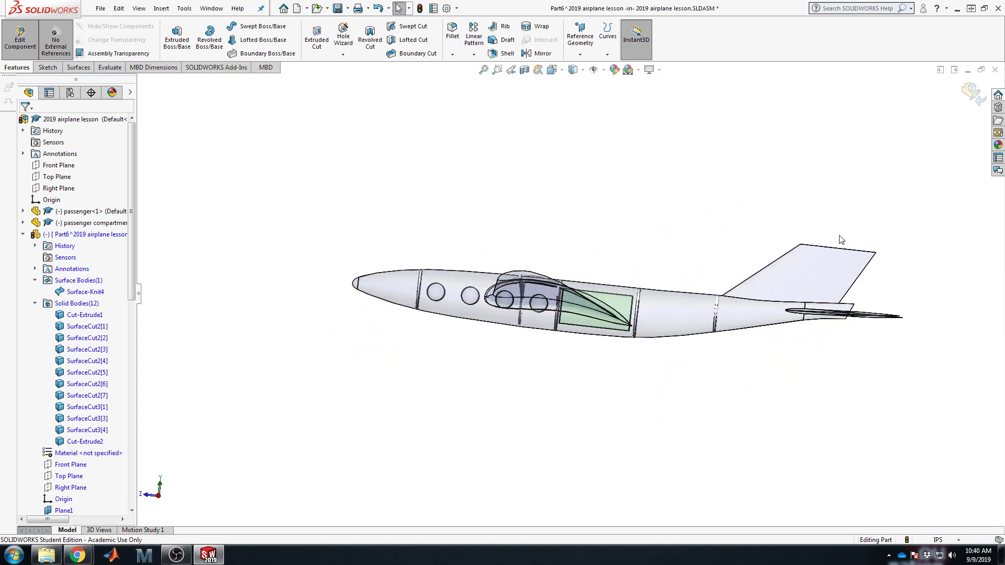
middle_click_drag(746, 340, 615, 464)
scroll(475, 494, "down", 4)
middle_click_drag(565, 421, 577, 428)
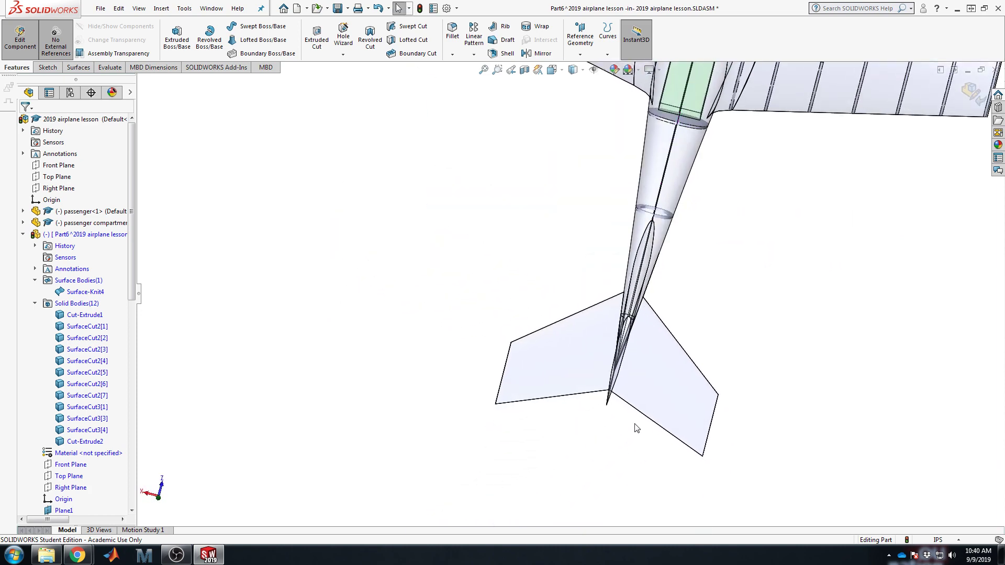
middle_click_drag(639, 426, 558, 351)
scroll(557, 350, "down", 3)
middle_click_drag(664, 385, 695, 222)
scroll(605, 336, "up", 5)
middle_click_drag(606, 337, 642, 278)
scroll(607, 289, "up", 2)
scroll(607, 290, "down", 3)
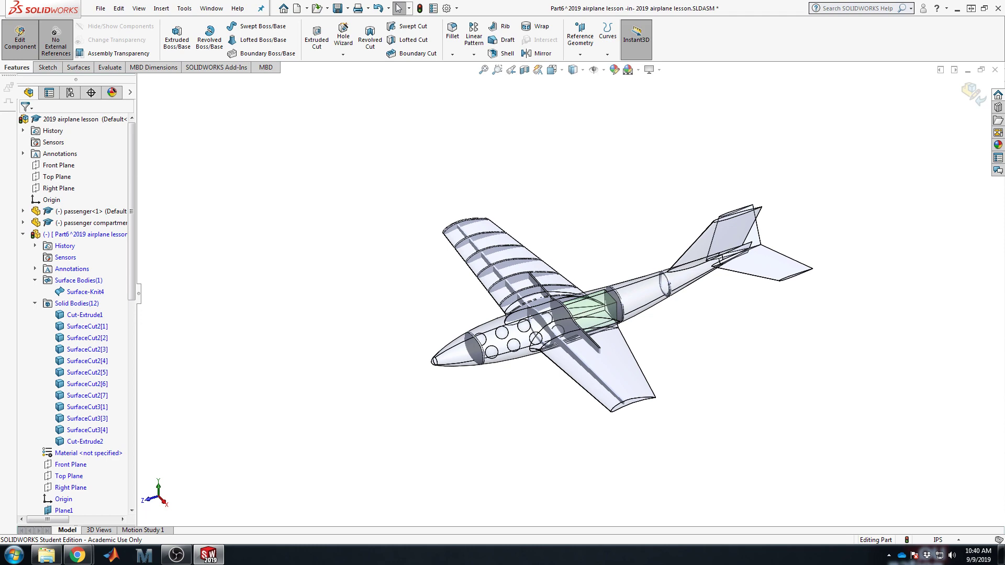
Step: View the airplane nose-on, check the Surface-Loft5 fuselage edge, then orbit back to side views
middle_click_drag(545, 364, 597, 299)
left_click(579, 300)
left_click(589, 405)
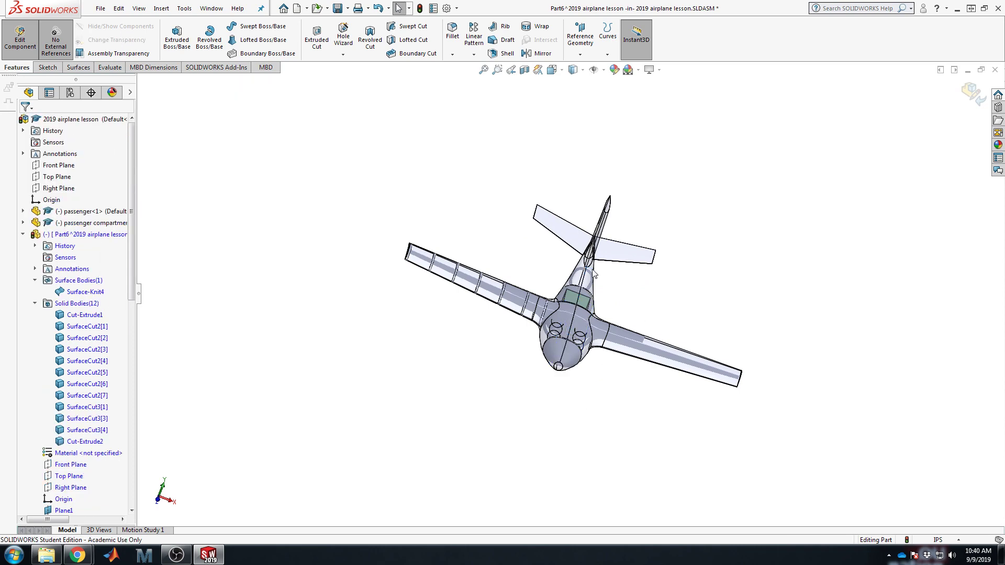
middle_click_drag(723, 449, 578, 380)
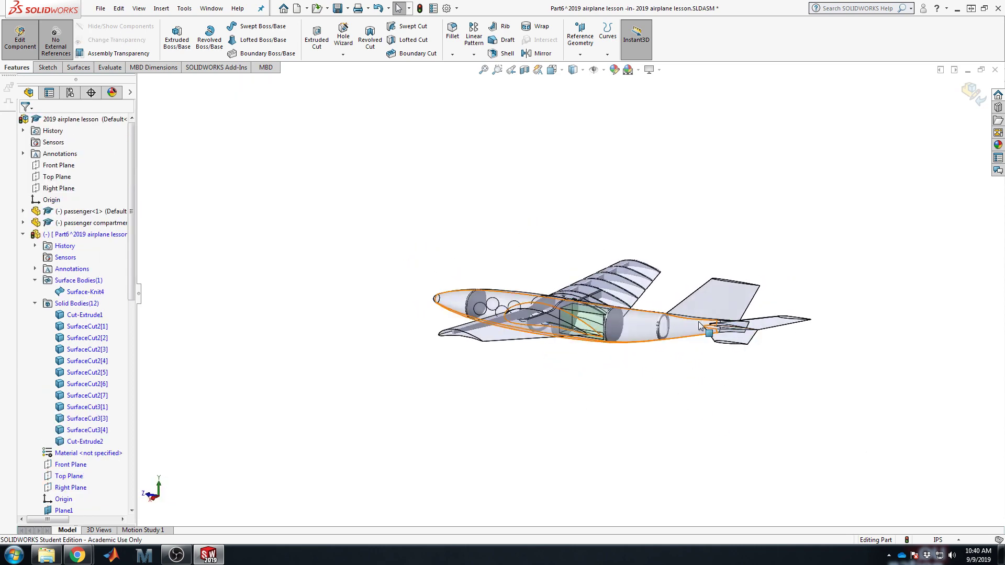
scroll(575, 316, "down", 5)
scroll(688, 320, "up", 5)
middle_click_drag(688, 320, 633, 356)
scroll(559, 314, "down", 3)
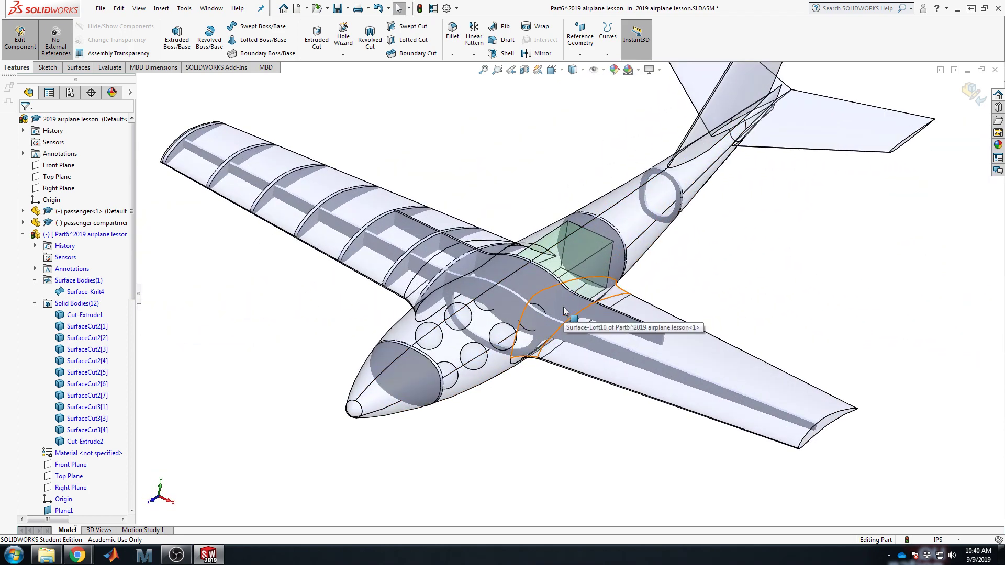
scroll(578, 300, "up", 5)
scroll(555, 340, "down", 2)
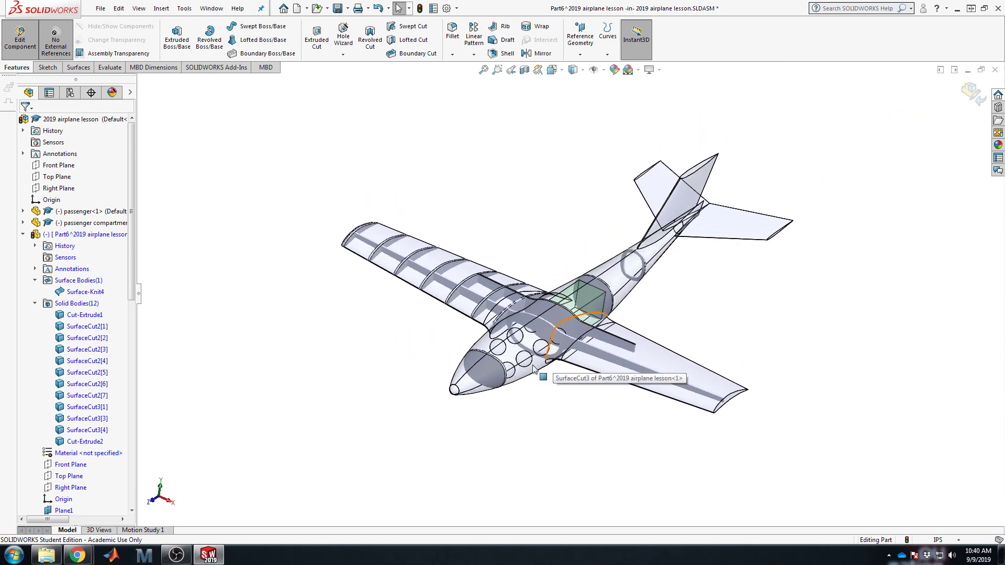
middle_click_drag(552, 430, 538, 412)
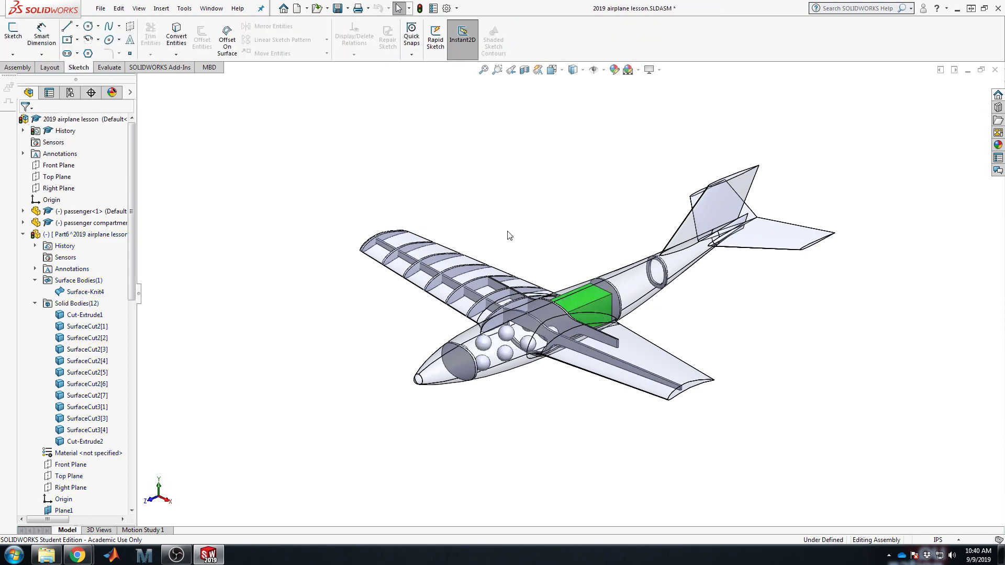